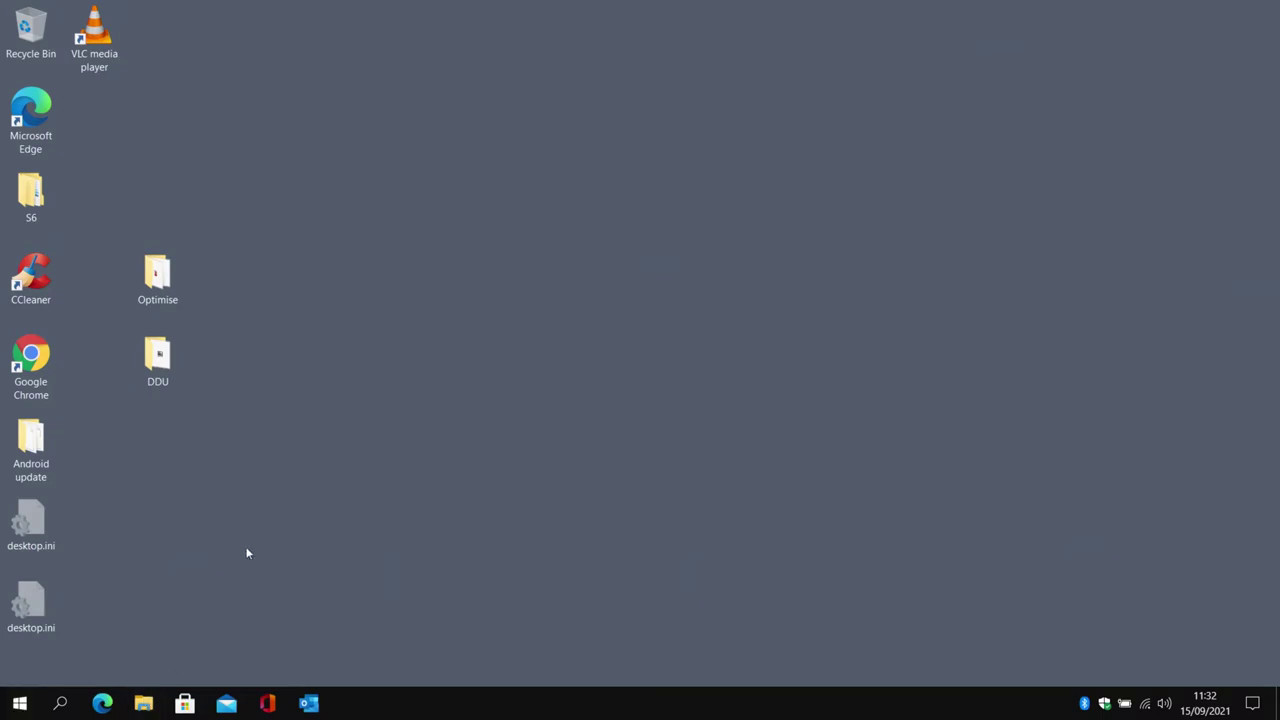
- Look through the installed apps in Apps & features for HP software, and open the Programs and Features list
key(super+e)
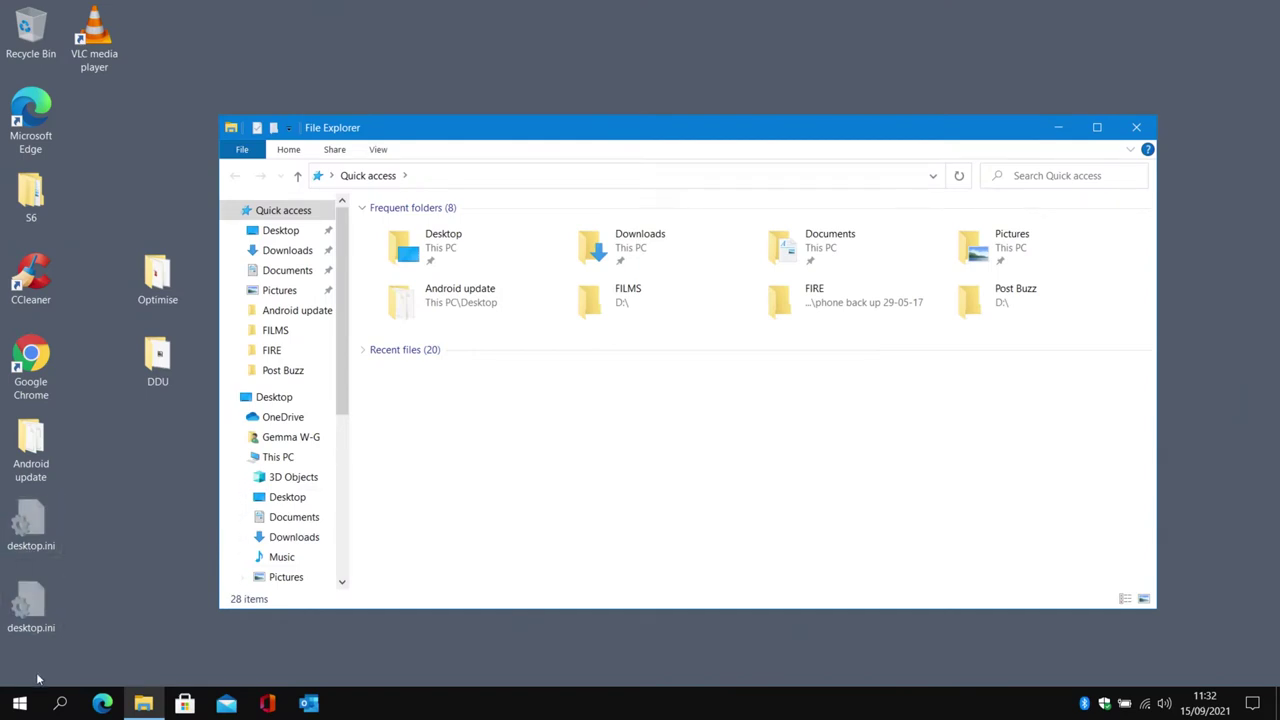
click(13, 711)
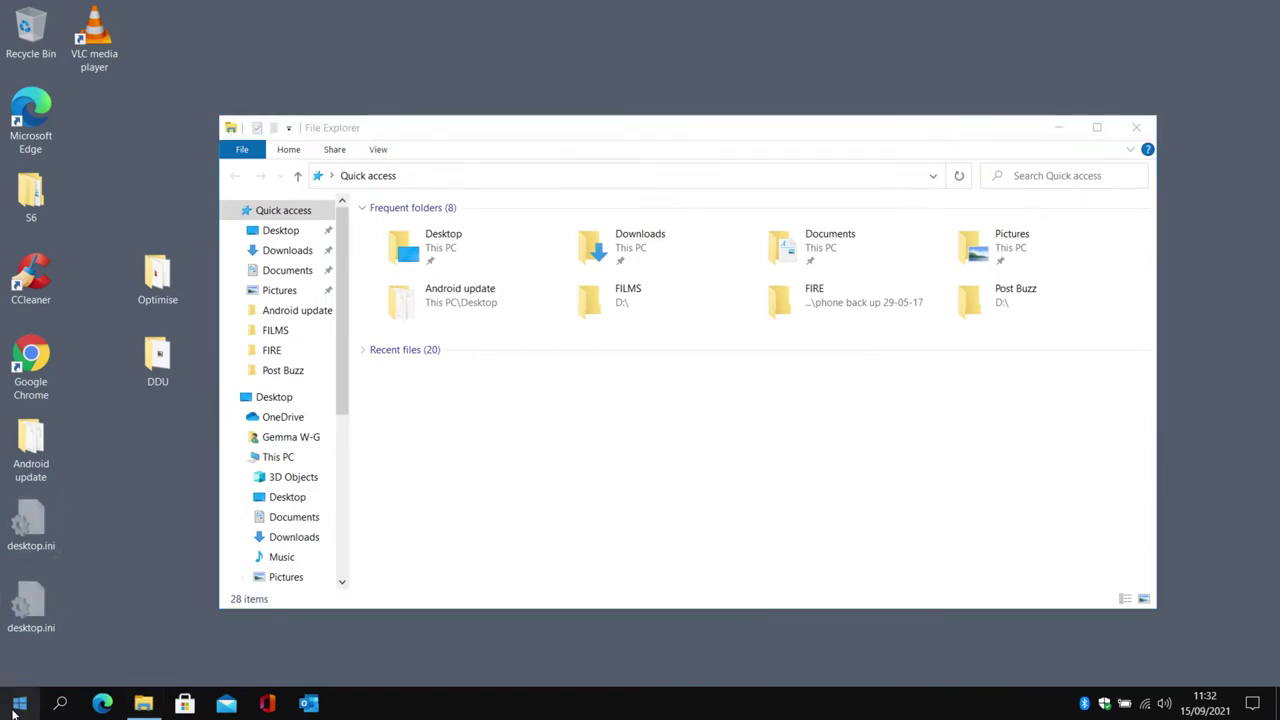
click(727, 581)
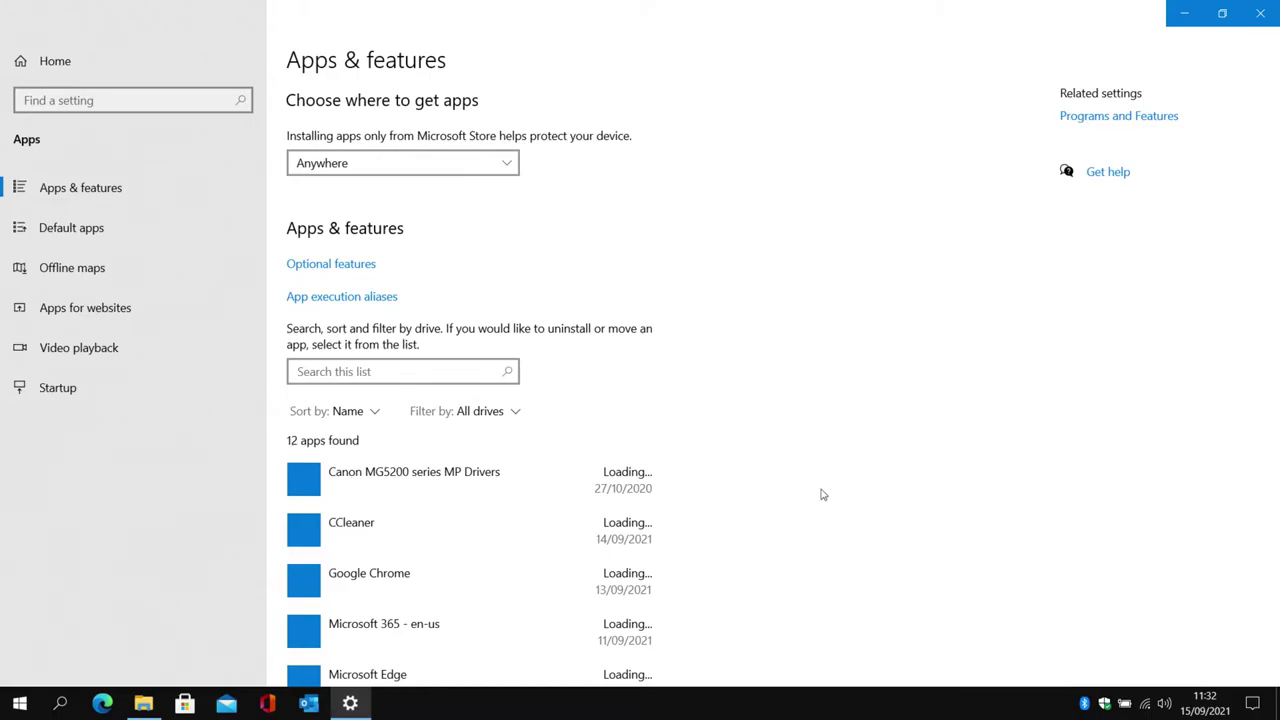
scroll(826, 491, down, 3)
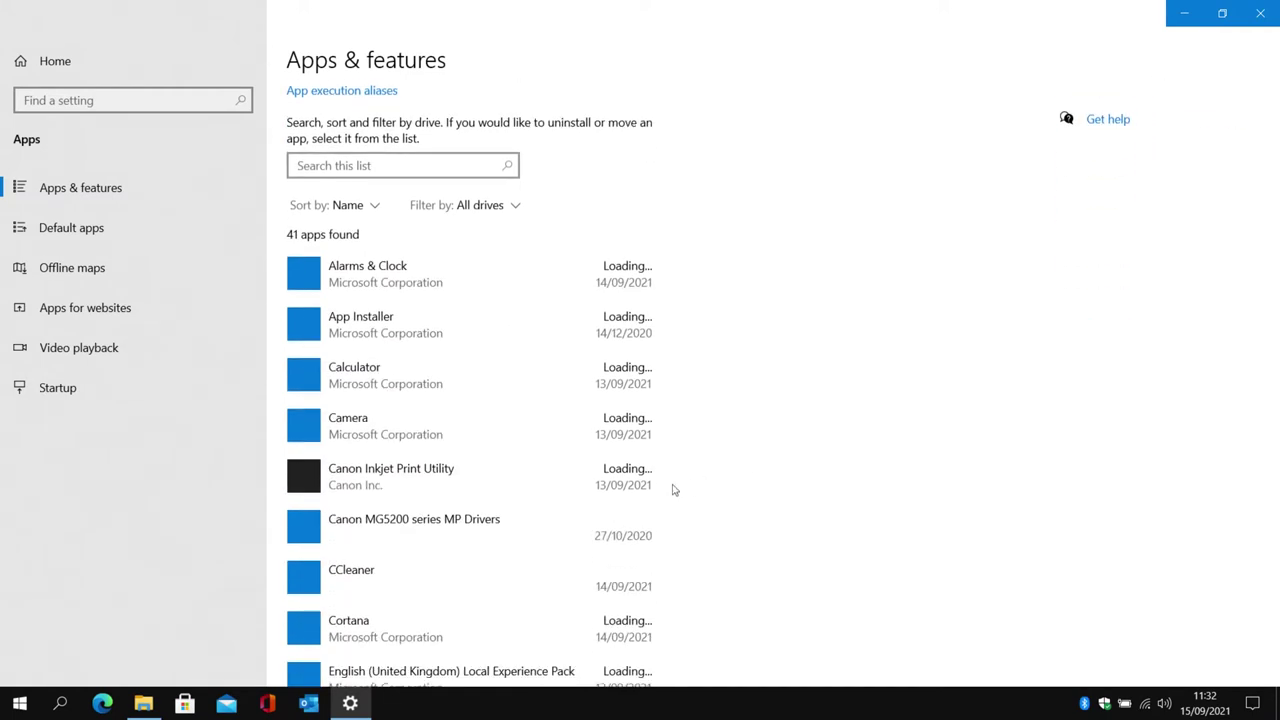
scroll(480, 557, down, 3)
scroll(480, 557, down, 3)
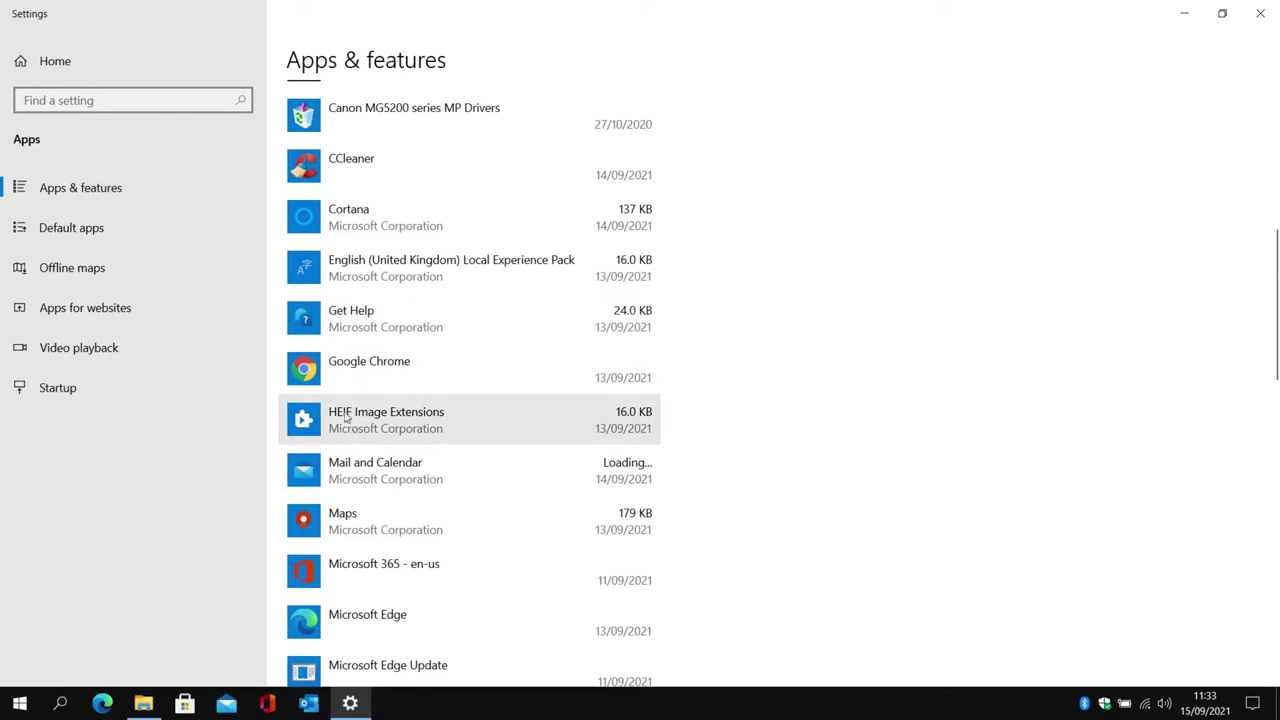
scroll(435, 552, down, 3)
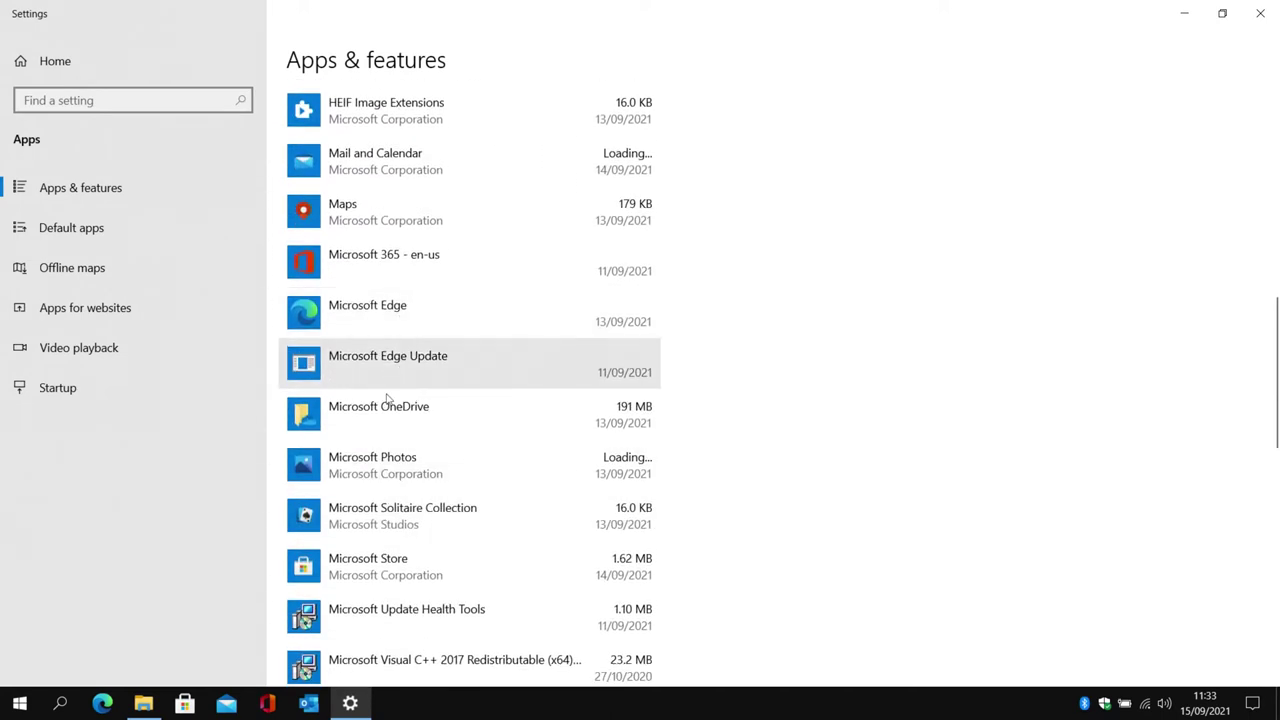
scroll(438, 623, up, 6)
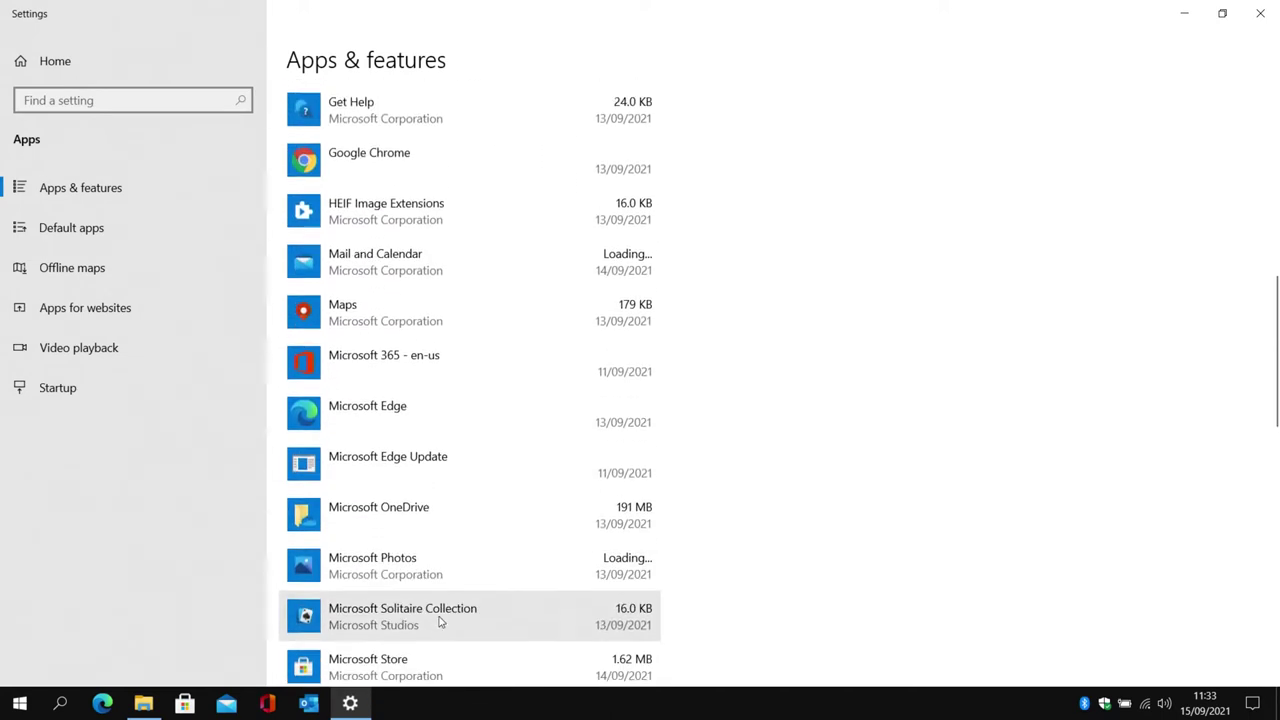
scroll(440, 620, up, 3)
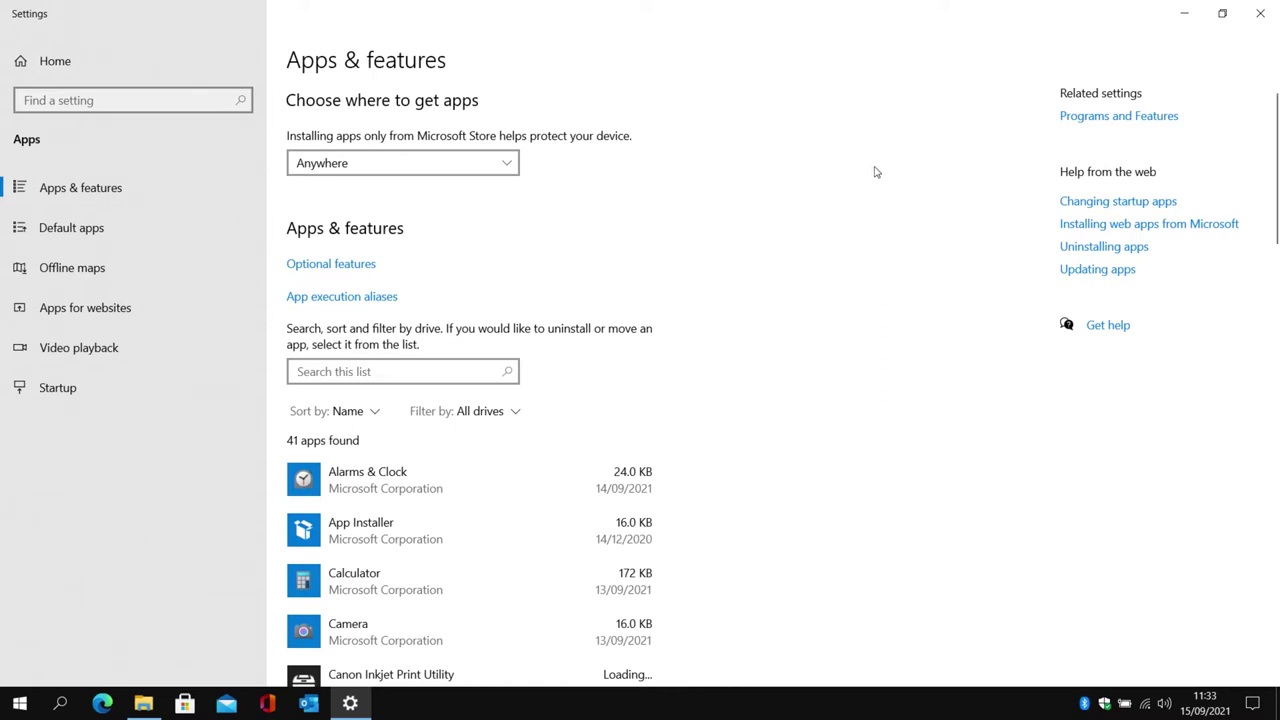
click(1122, 115)
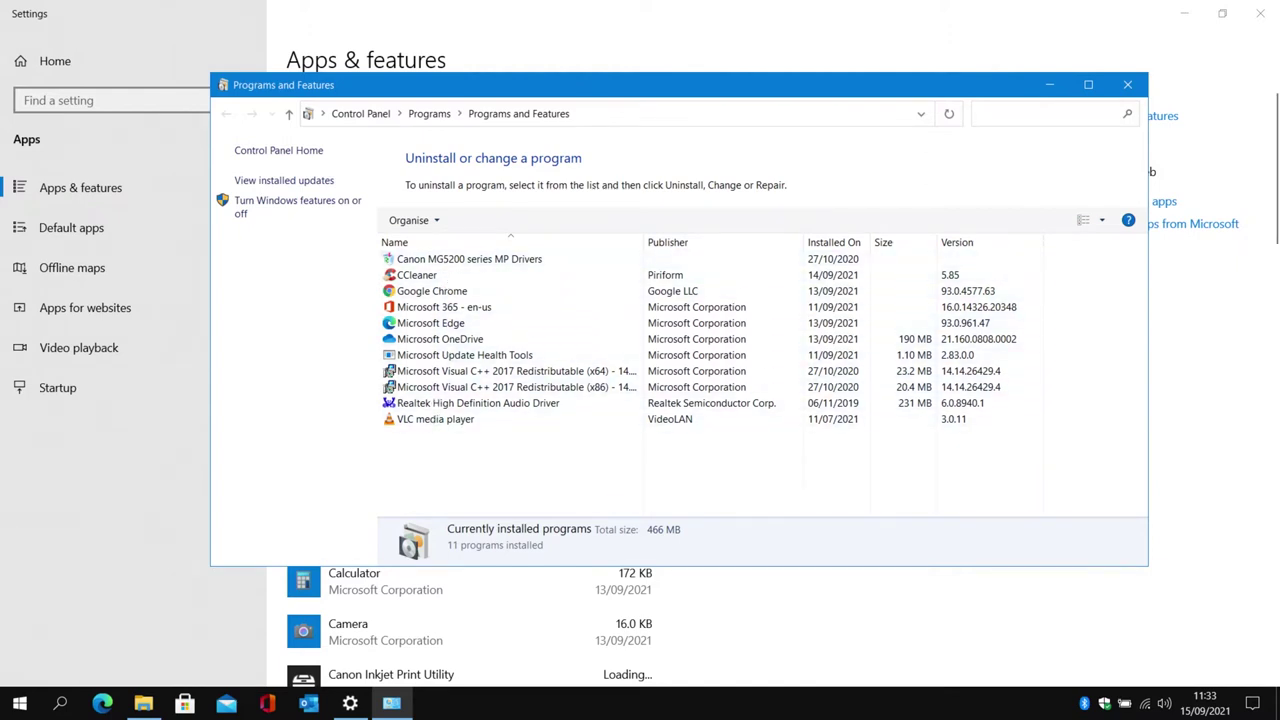
- Open Task Manager, sort the running processes by name, and widen the Name column to show full process names
right_click(572, 714)
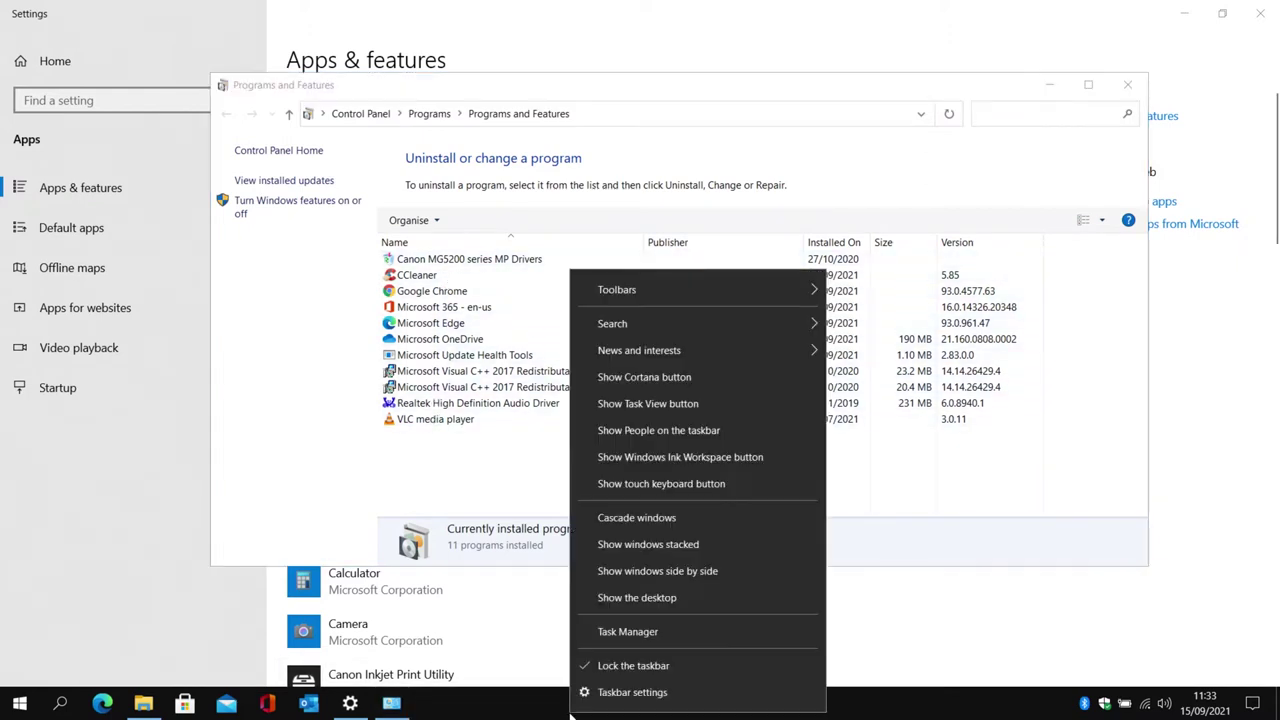
click(631, 633)
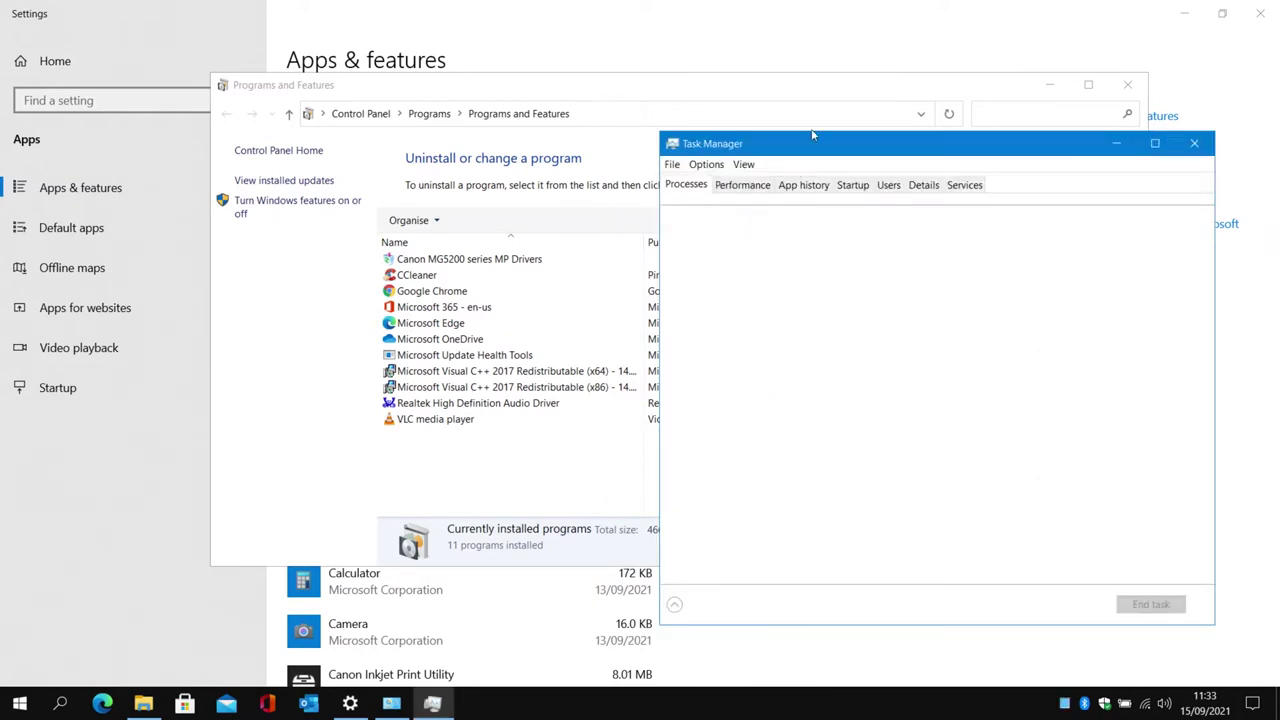
drag(806, 139, 486, 32)
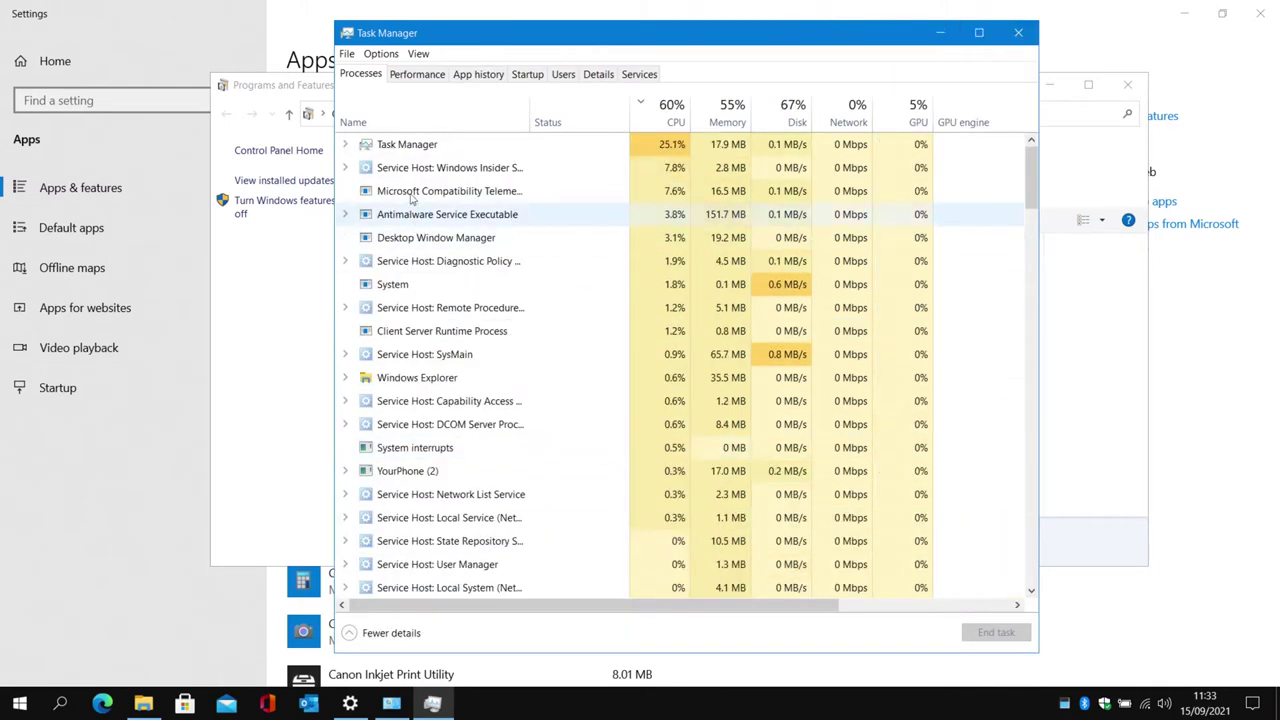
click(397, 128)
click(573, 469)
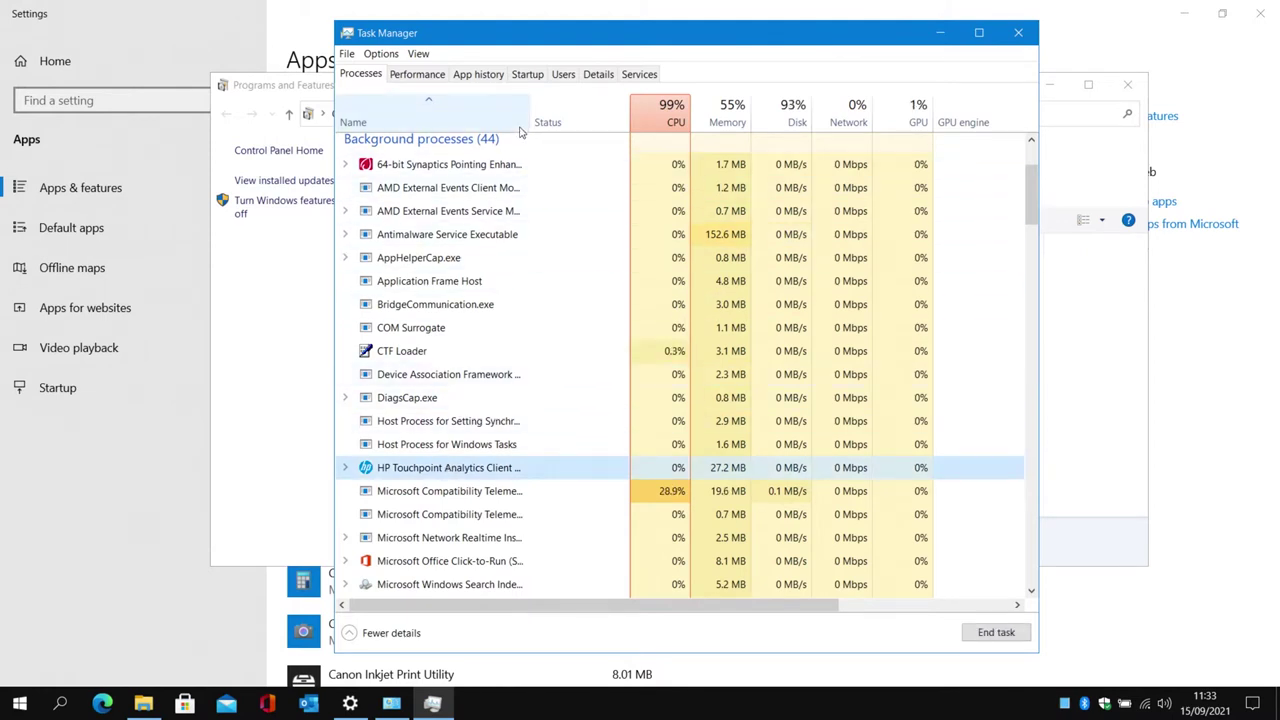
drag(531, 120, 591, 118)
- Open the file location of the HP Touchpoint Analytics Client Service process and examine its program files
click(398, 473)
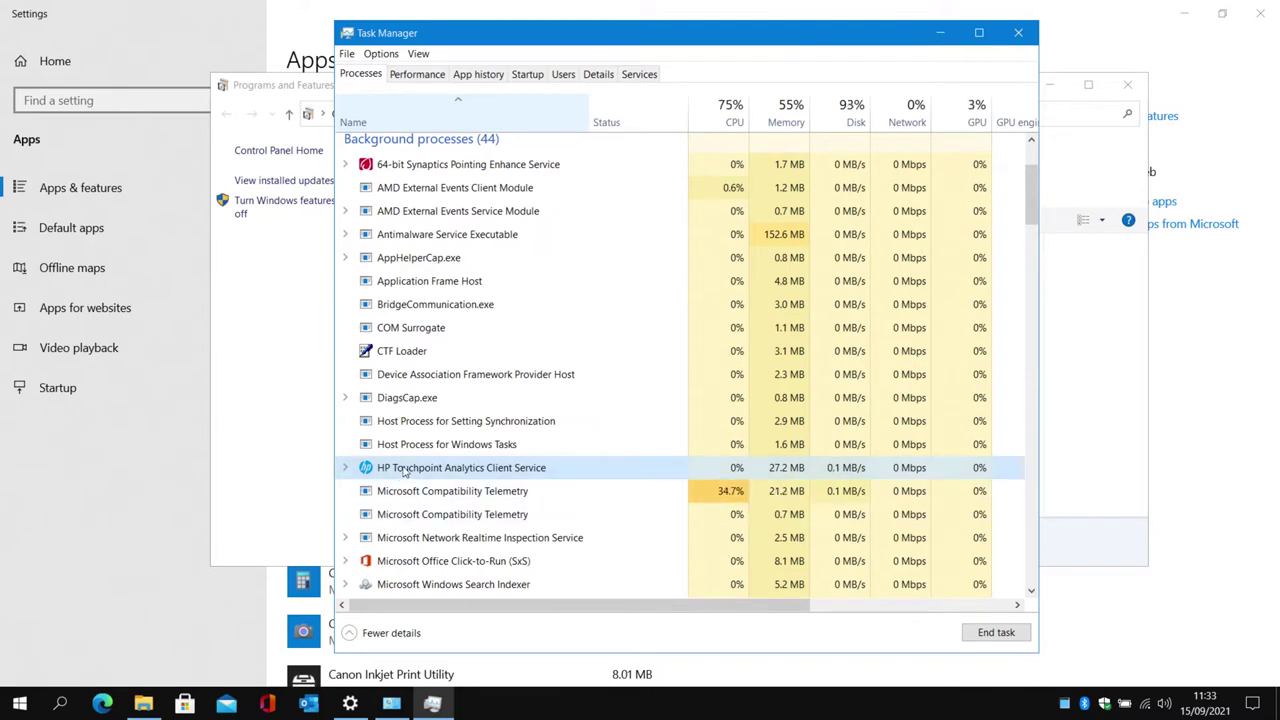
right_click(418, 474)
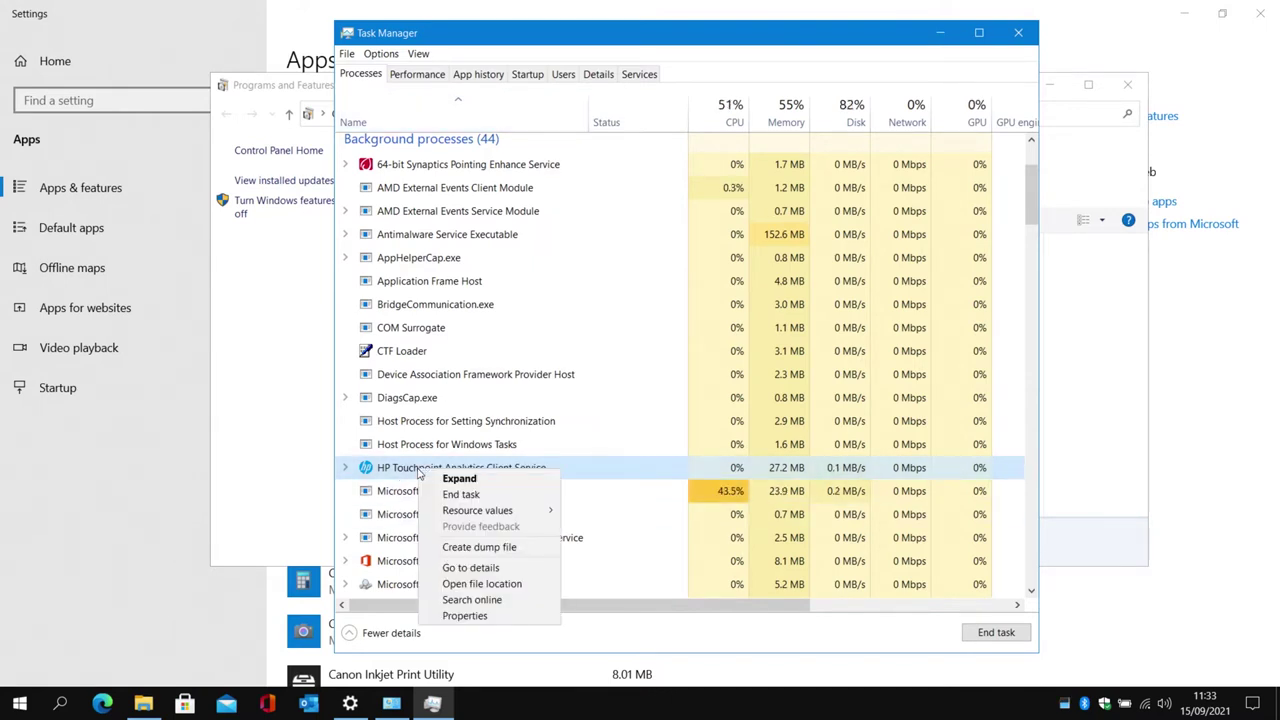
click(477, 585)
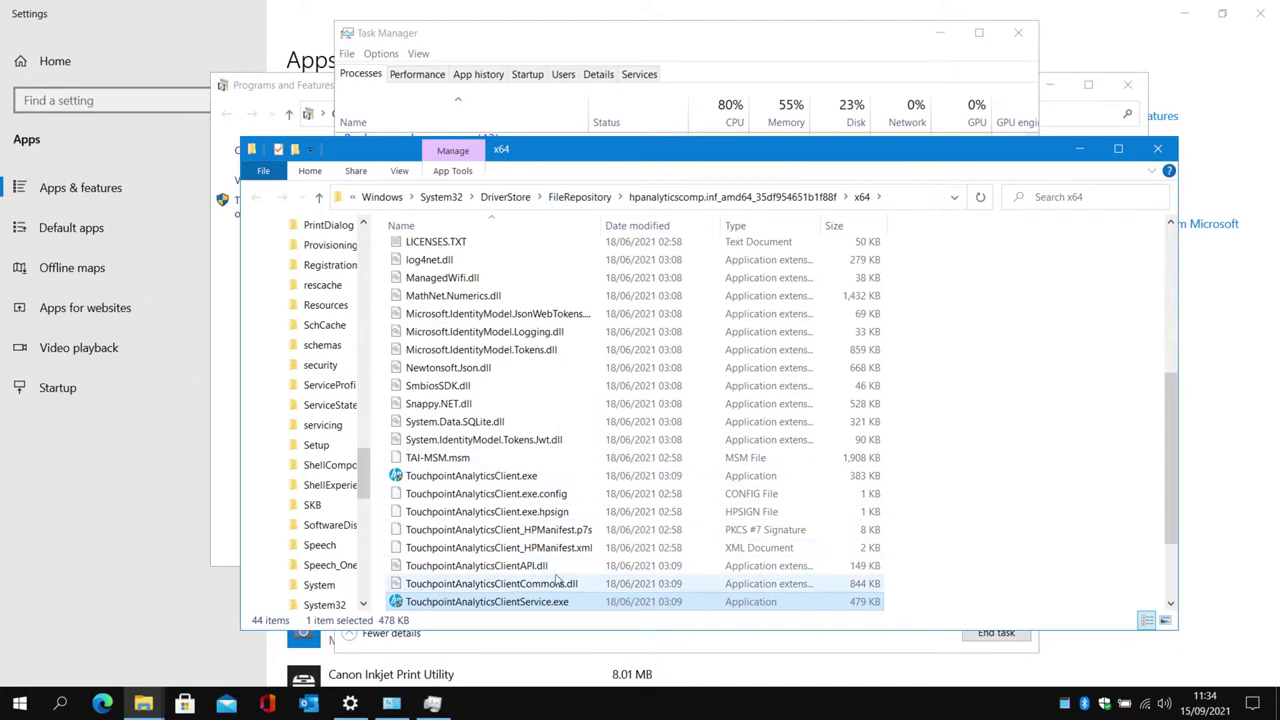
scroll(565, 560, down, 2)
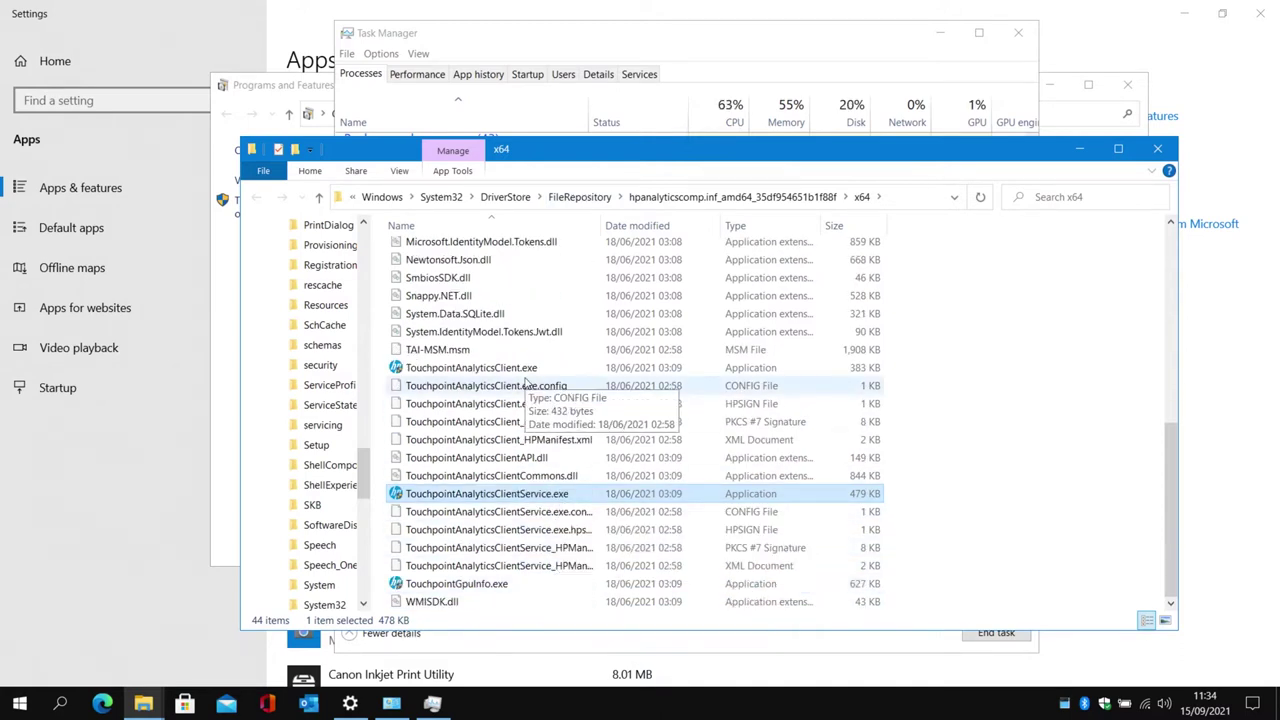
- Go up from the x64 folder to FileRepository and examine the HP driver folders there
click(662, 198)
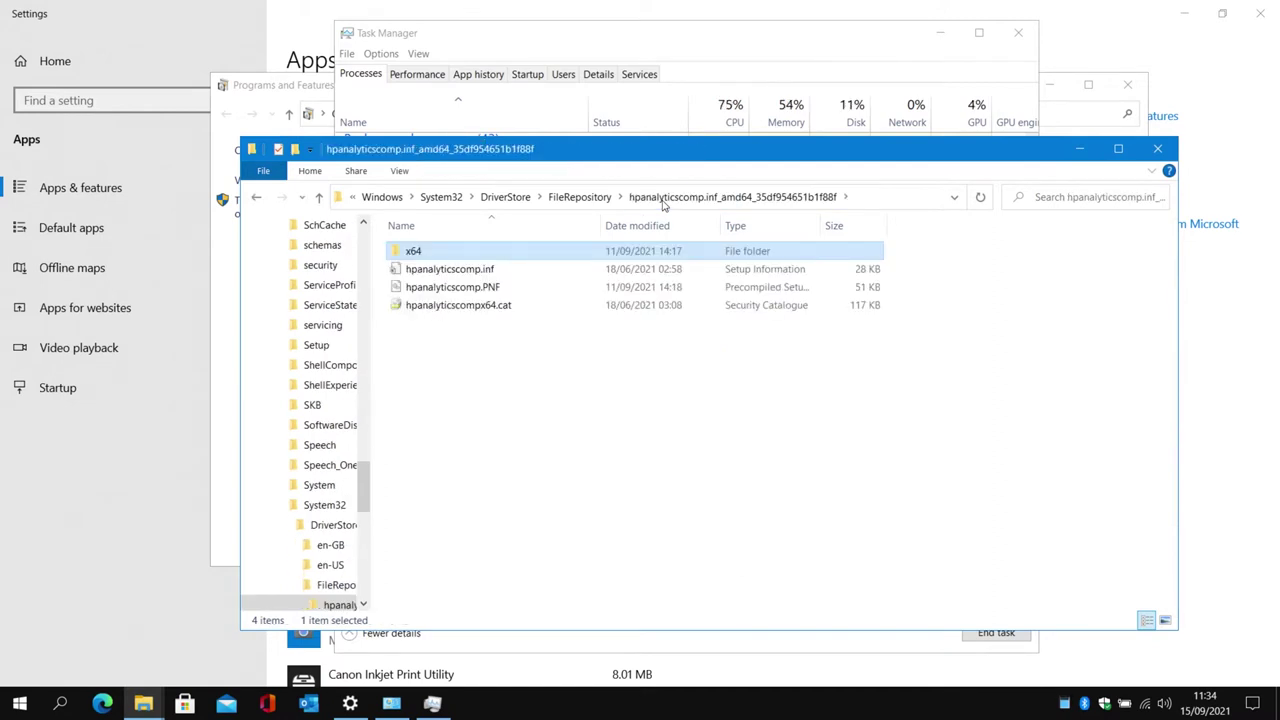
click(579, 197)
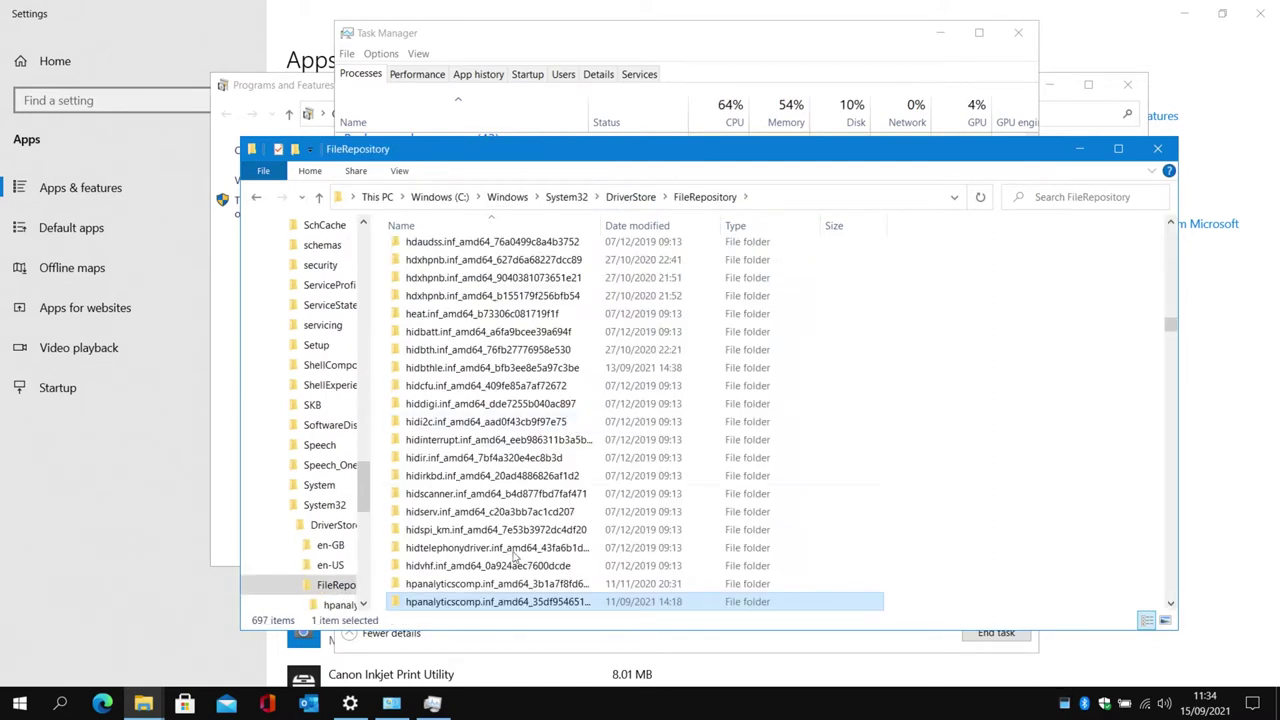
scroll(505, 590, down, 3)
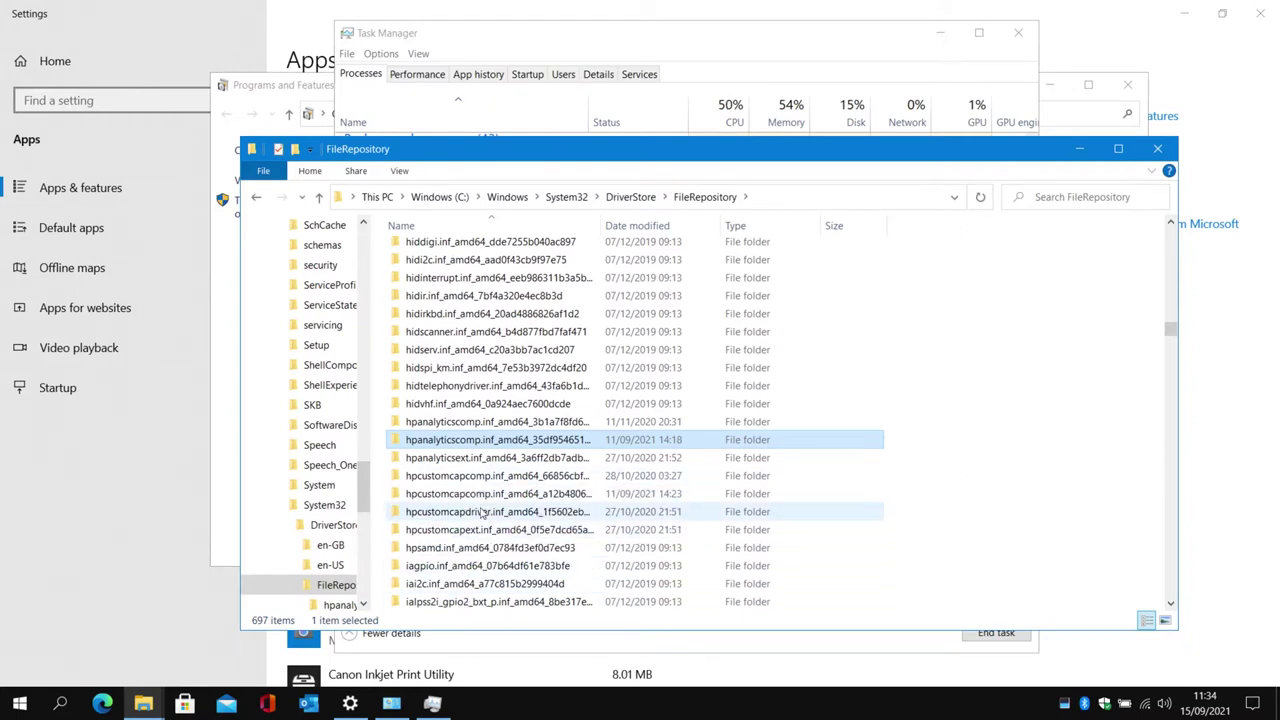
- Go to the HP folder inside ProgramData on the Windows (C:) drive
click(440, 197)
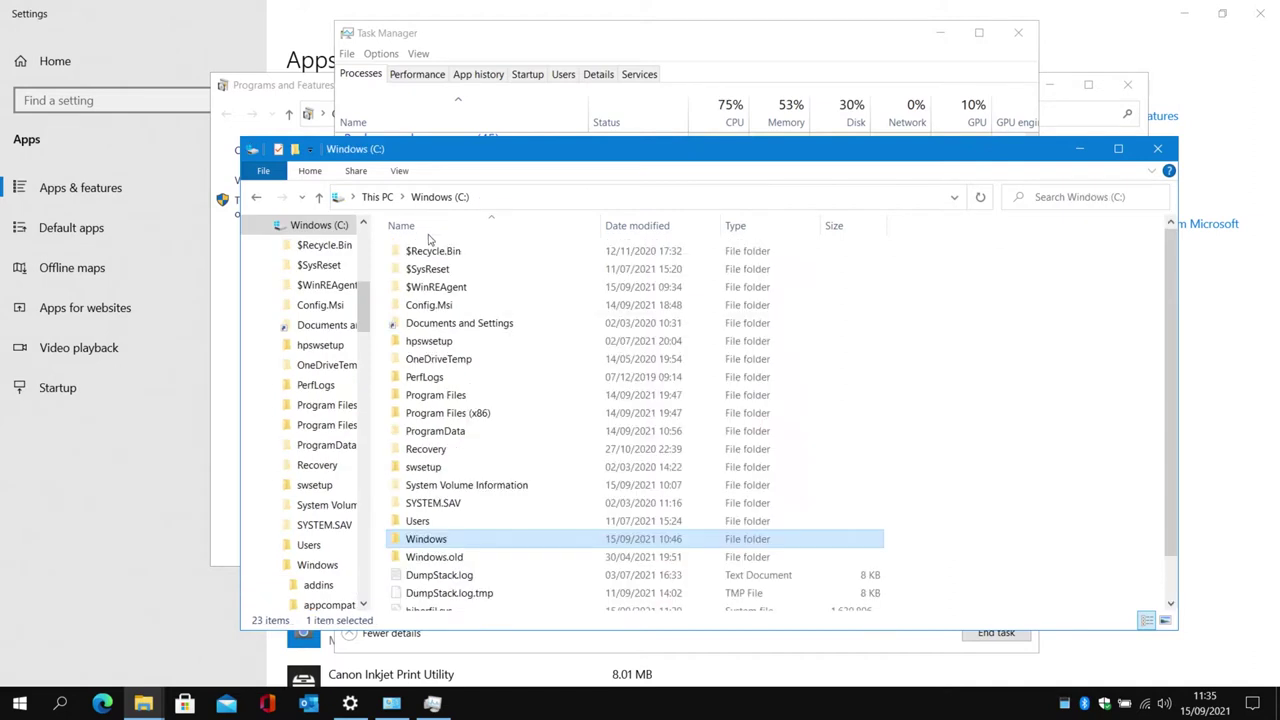
double_click(450, 432)
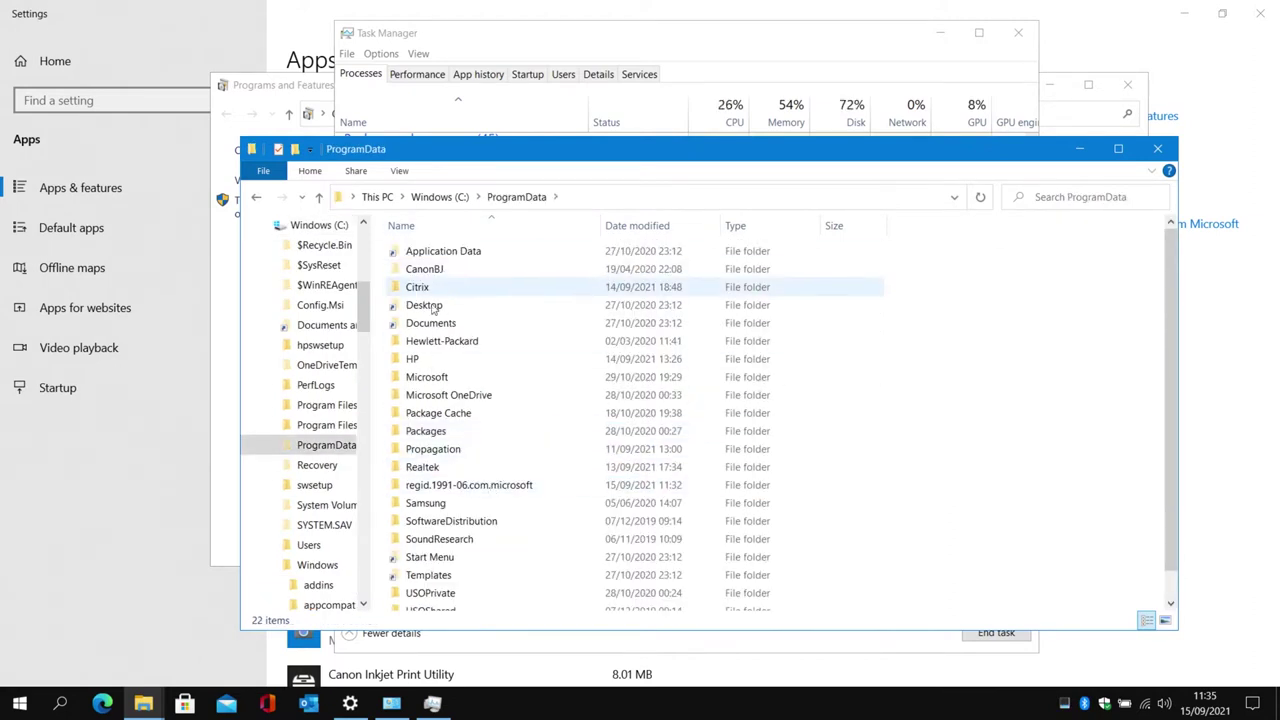
scroll(484, 535, down, 1)
scroll(430, 565, up, 1)
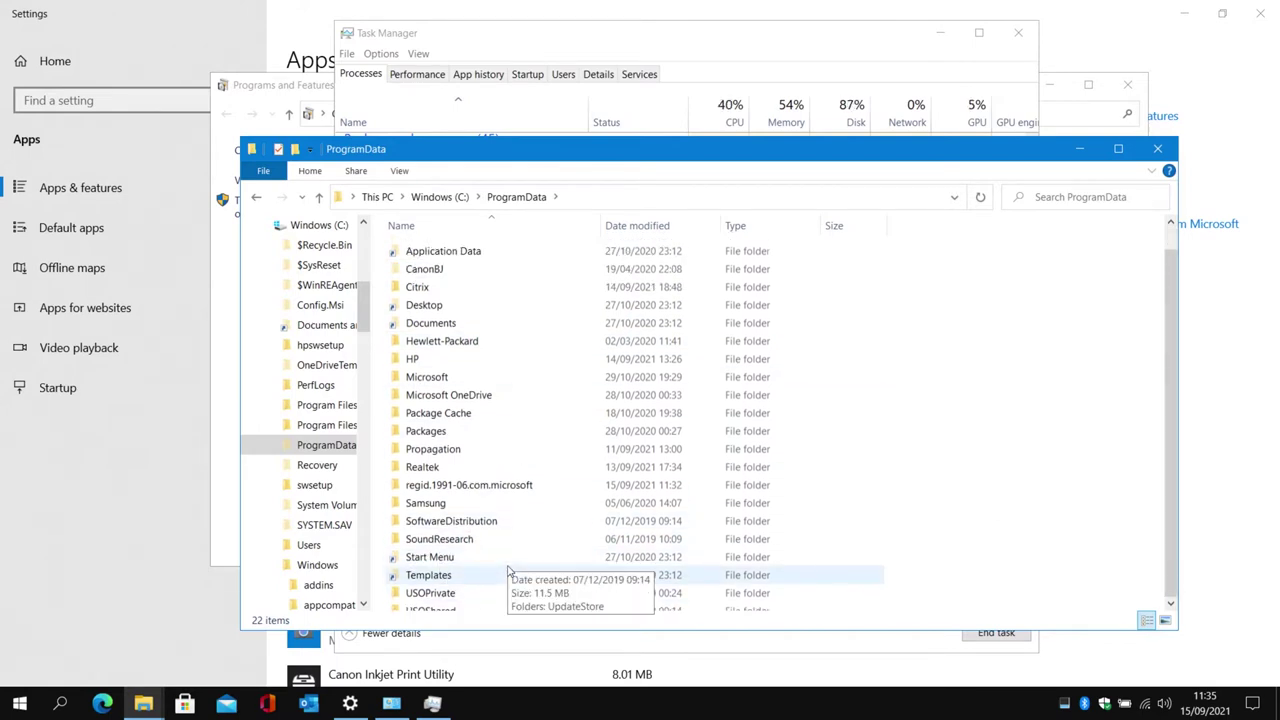
double_click(413, 358)
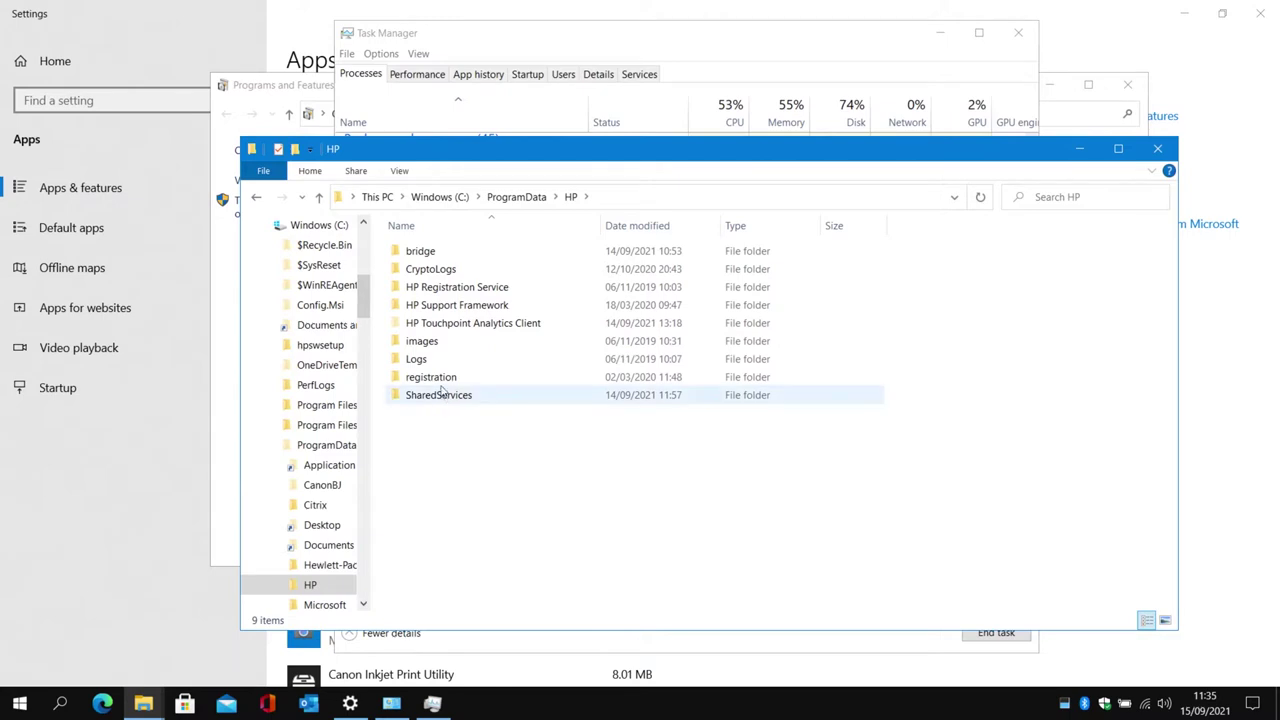
click(451, 327)
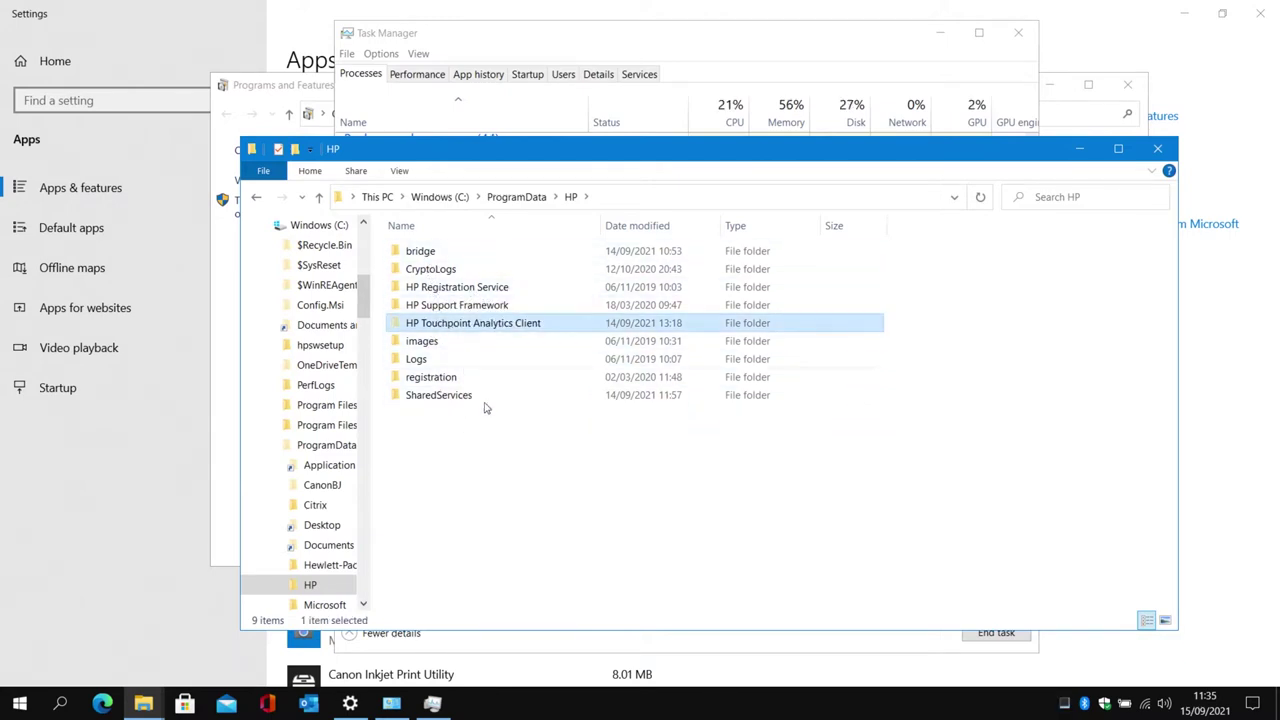
click(428, 345)
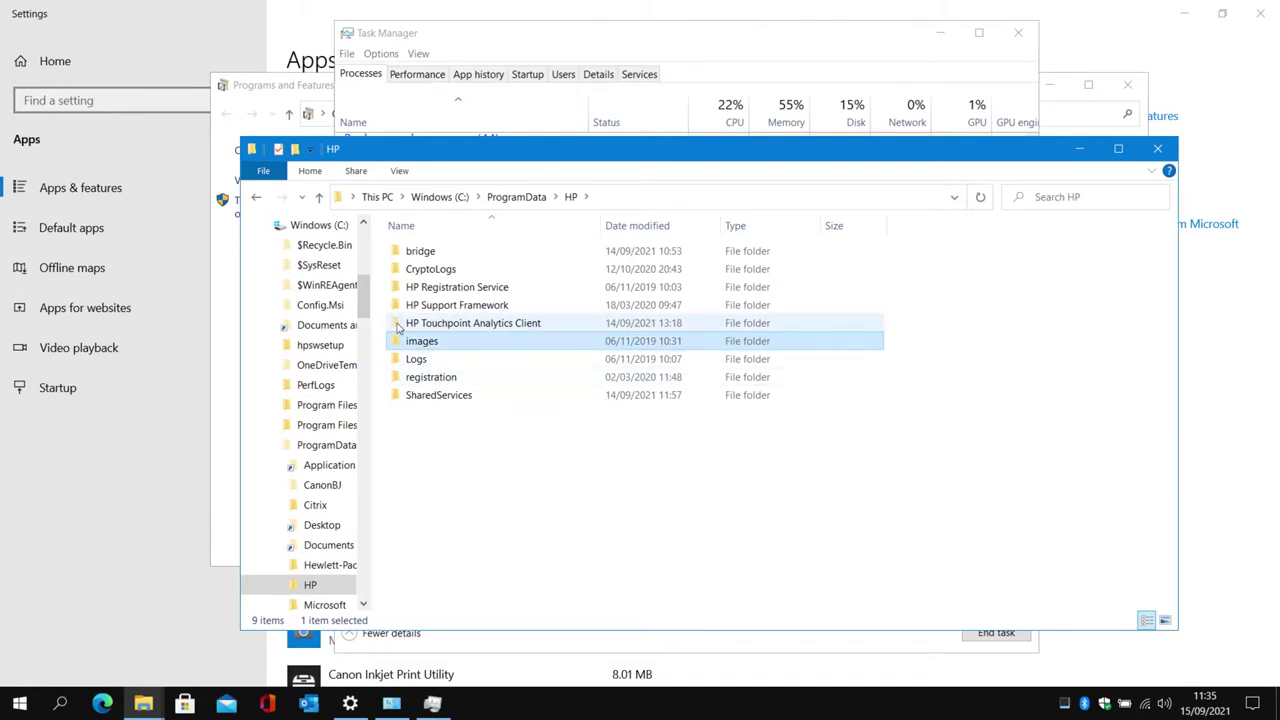
- Open the HP Touchpoint Analytics Client folder and look through its subfolders and files
double_click(474, 328)
click(610, 376)
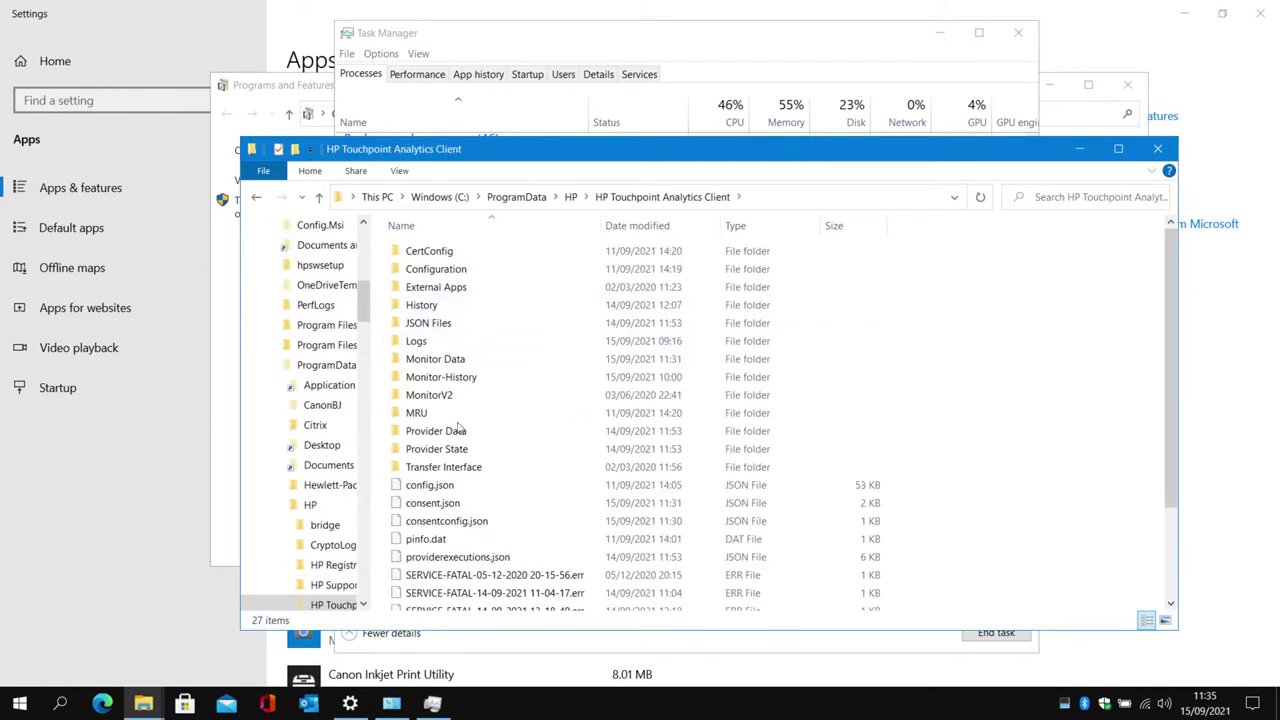
scroll(505, 505, down, 2)
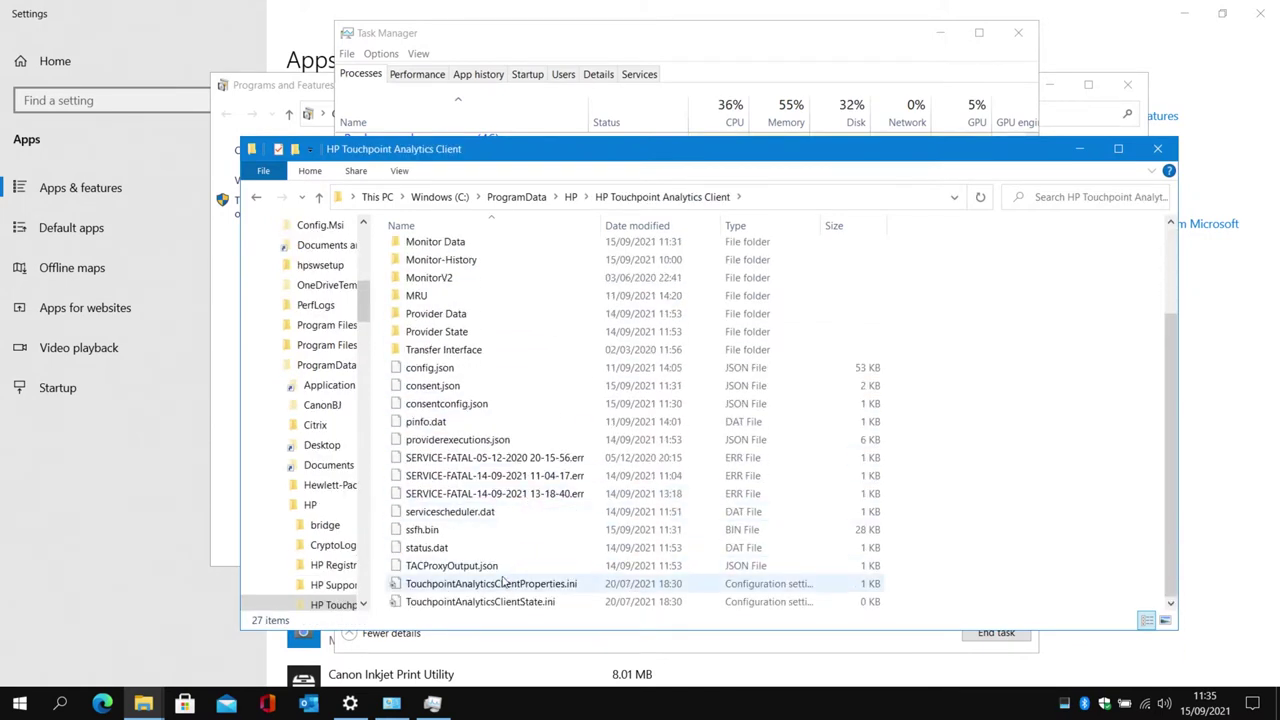
scroll(503, 584, up, 2)
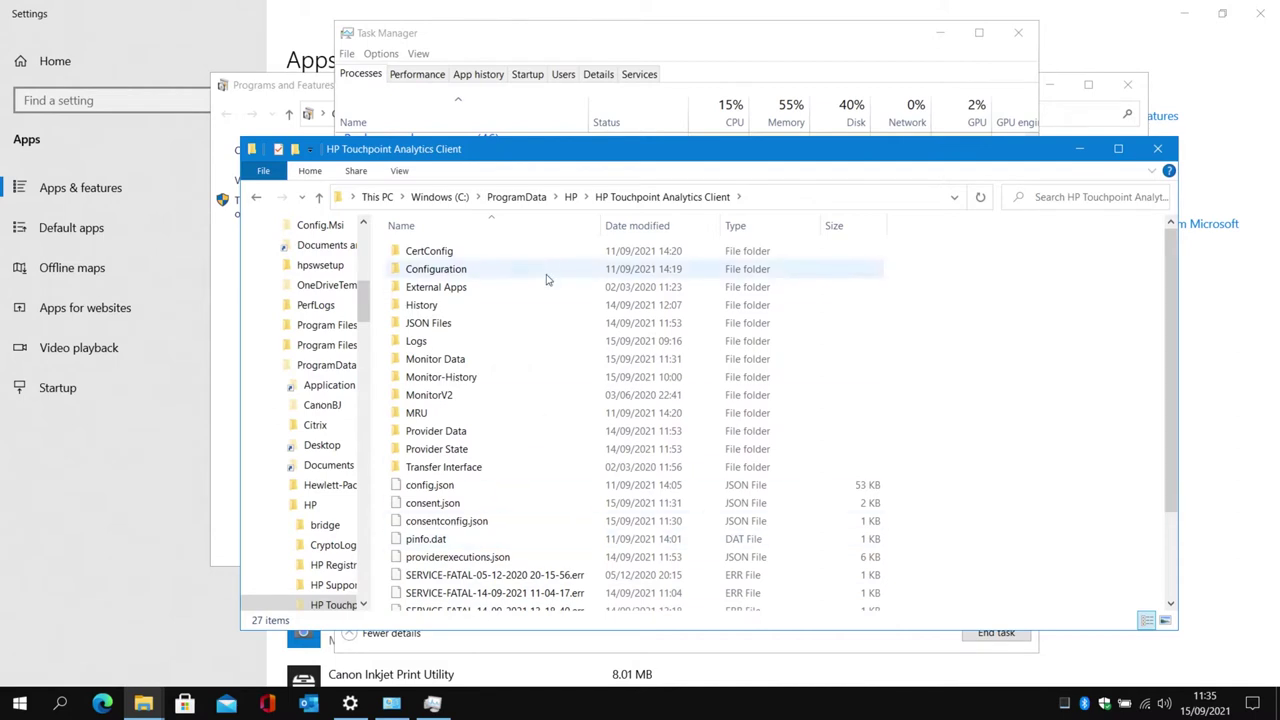
- Try to delete the whole HP Touchpoint Analytics Client folder from ProgramData\HP
click(571, 197)
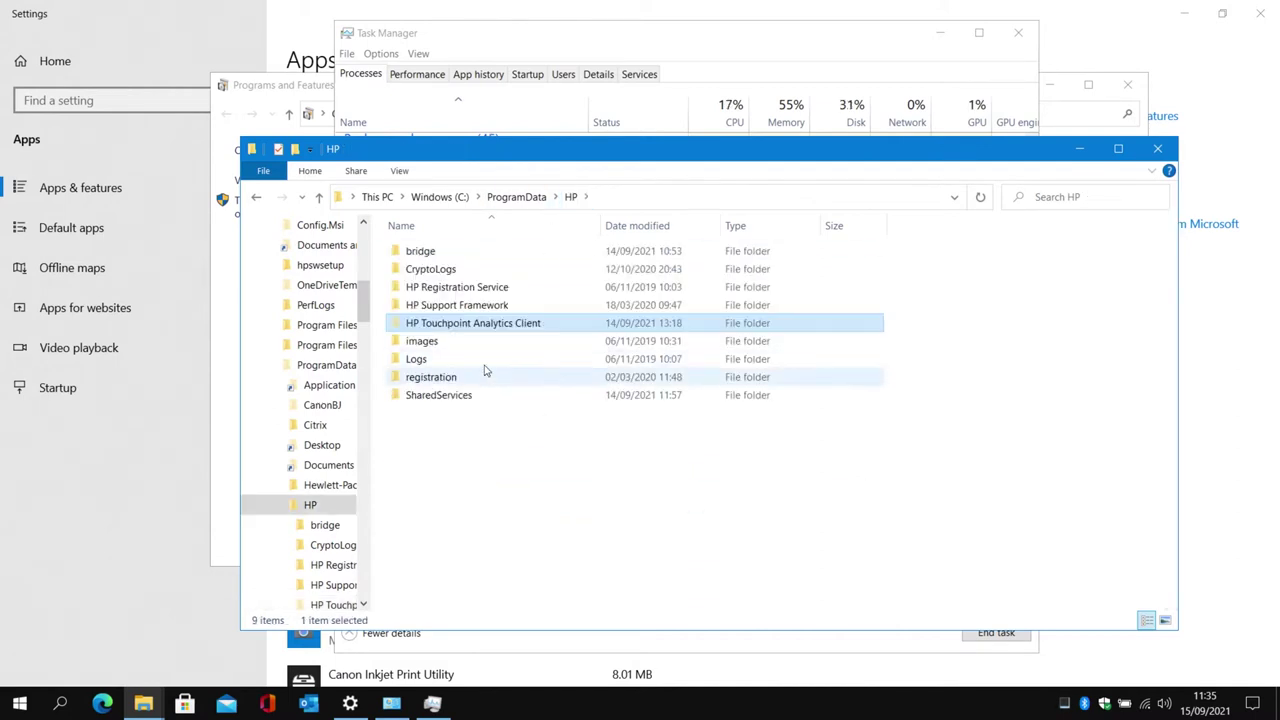
right_click(443, 327)
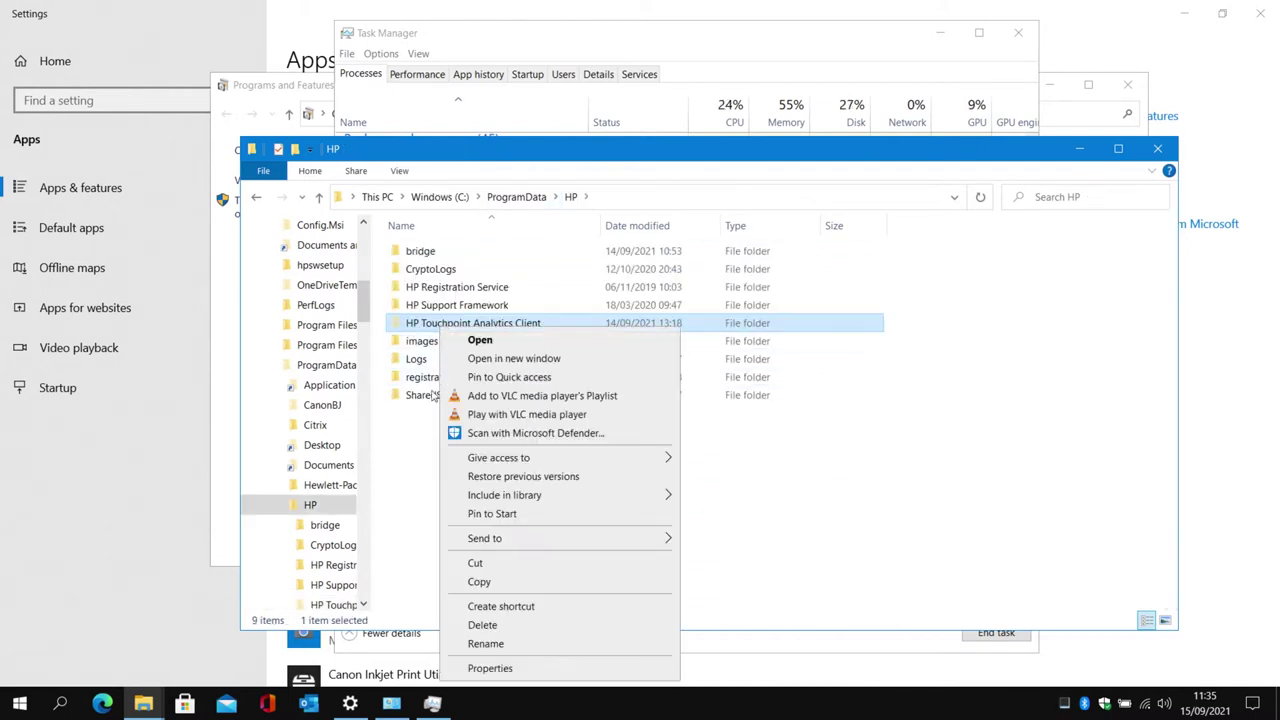
click(477, 627)
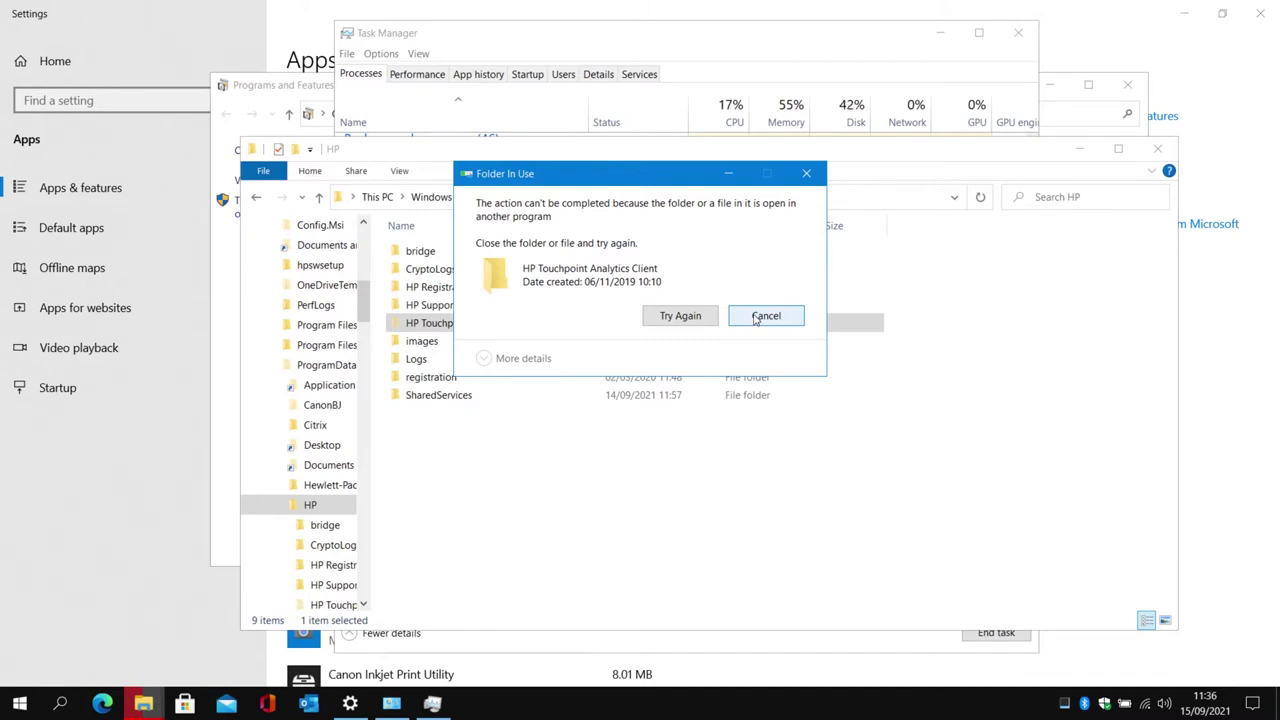
click(755, 316)
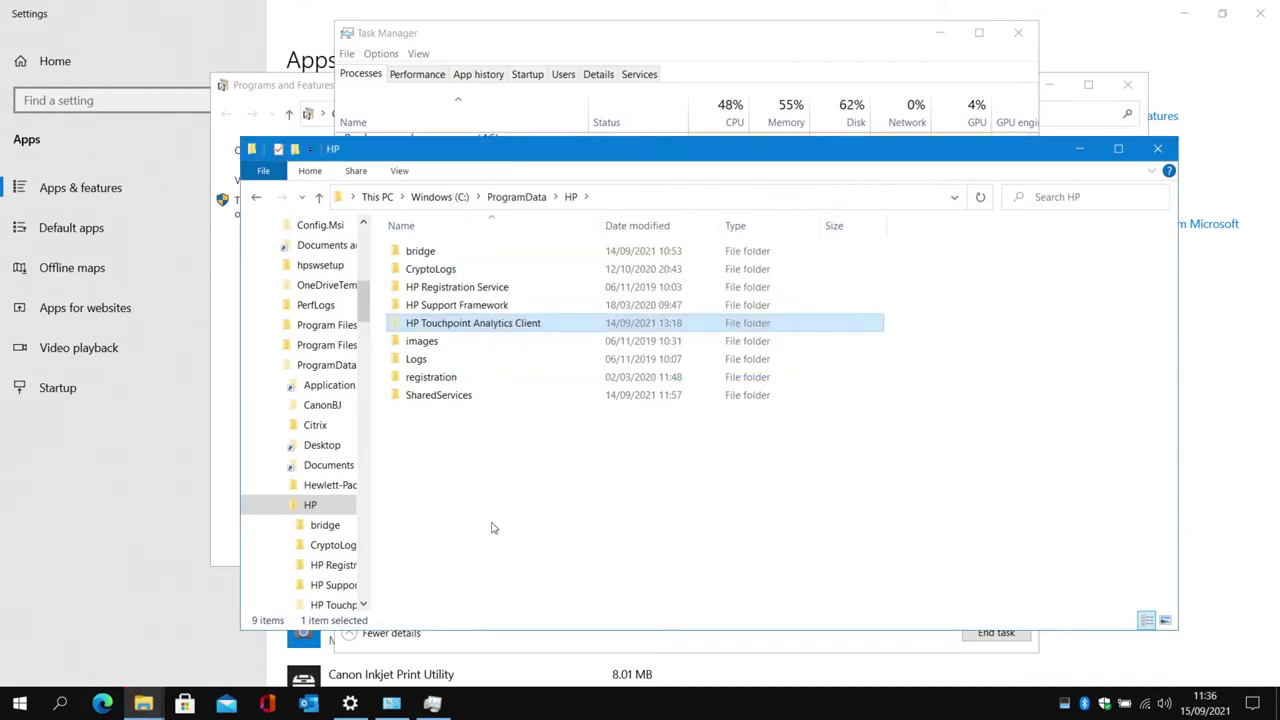
- Delete the items from CertConfig through consentconfig.json in the HP Touchpoint Analytics Client folder, skipping the Logs folder that is in use
double_click(455, 328)
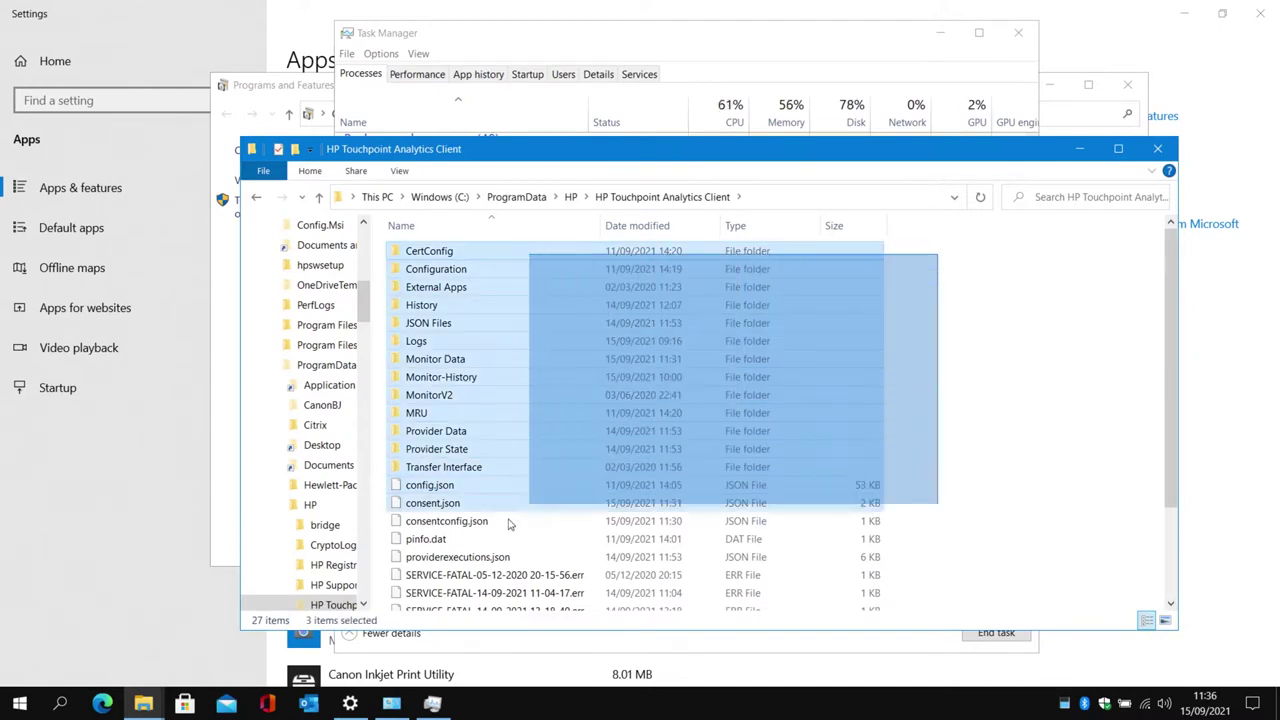
drag(508, 522, 507, 521)
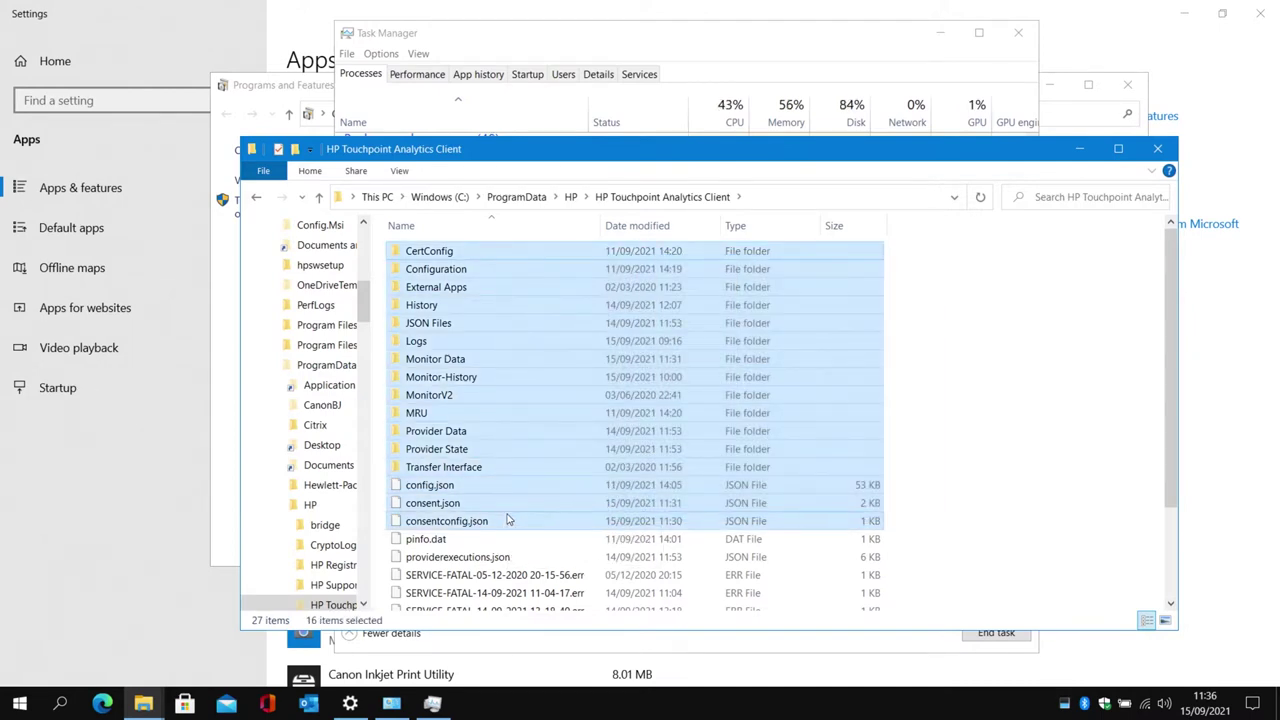
key(Delete)
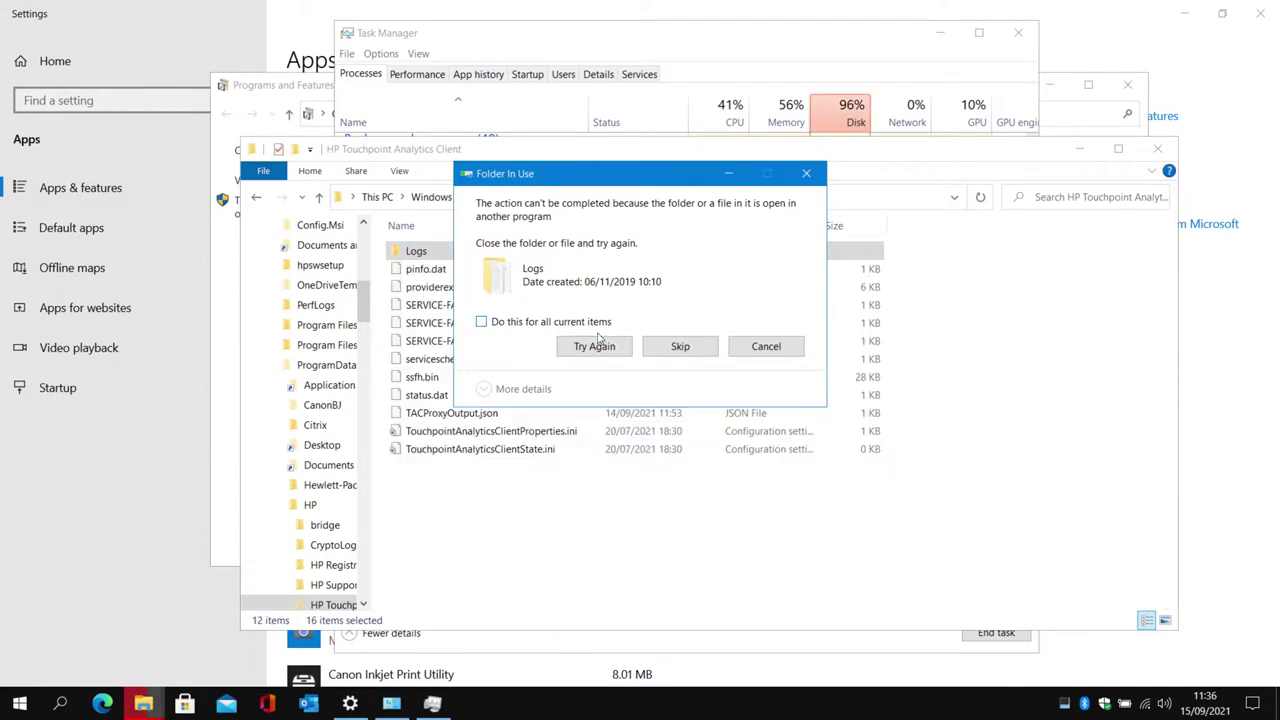
click(680, 346)
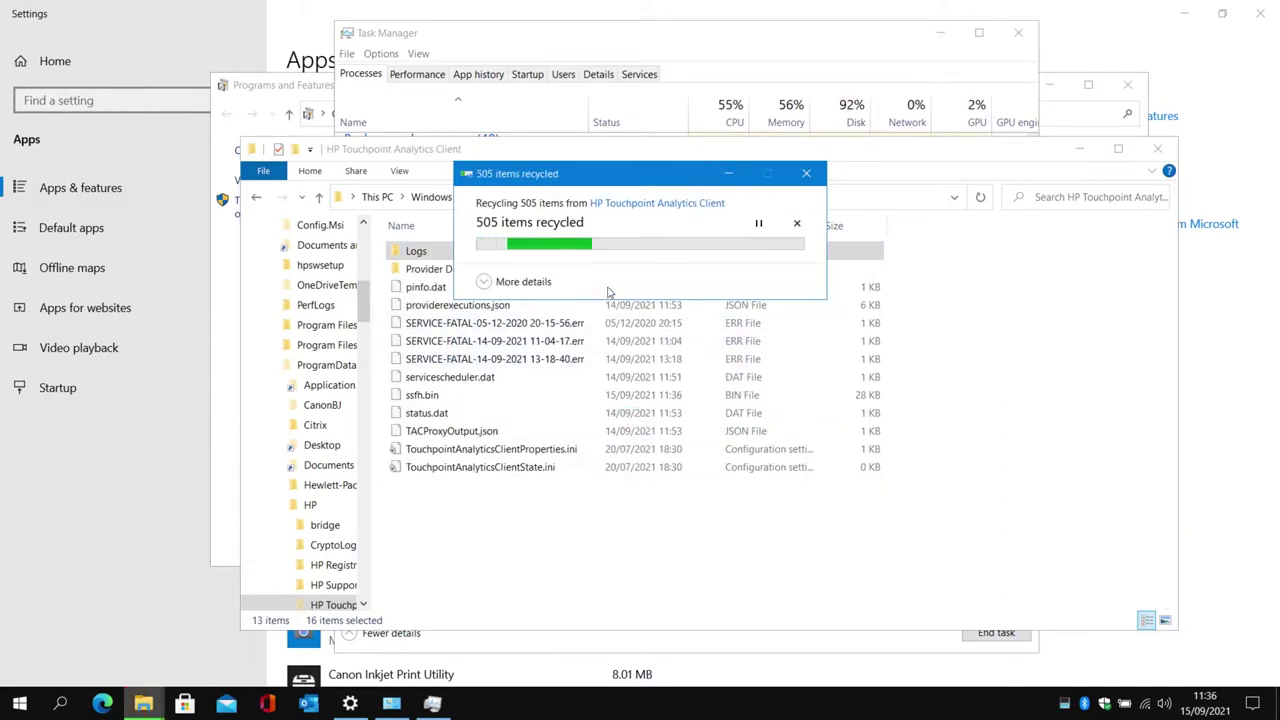
- Delete the Provider Data folder and all loose files from pinfo.dat through TouchpointAnalyticsClientState.ini, leaving only Logs
click(440, 270)
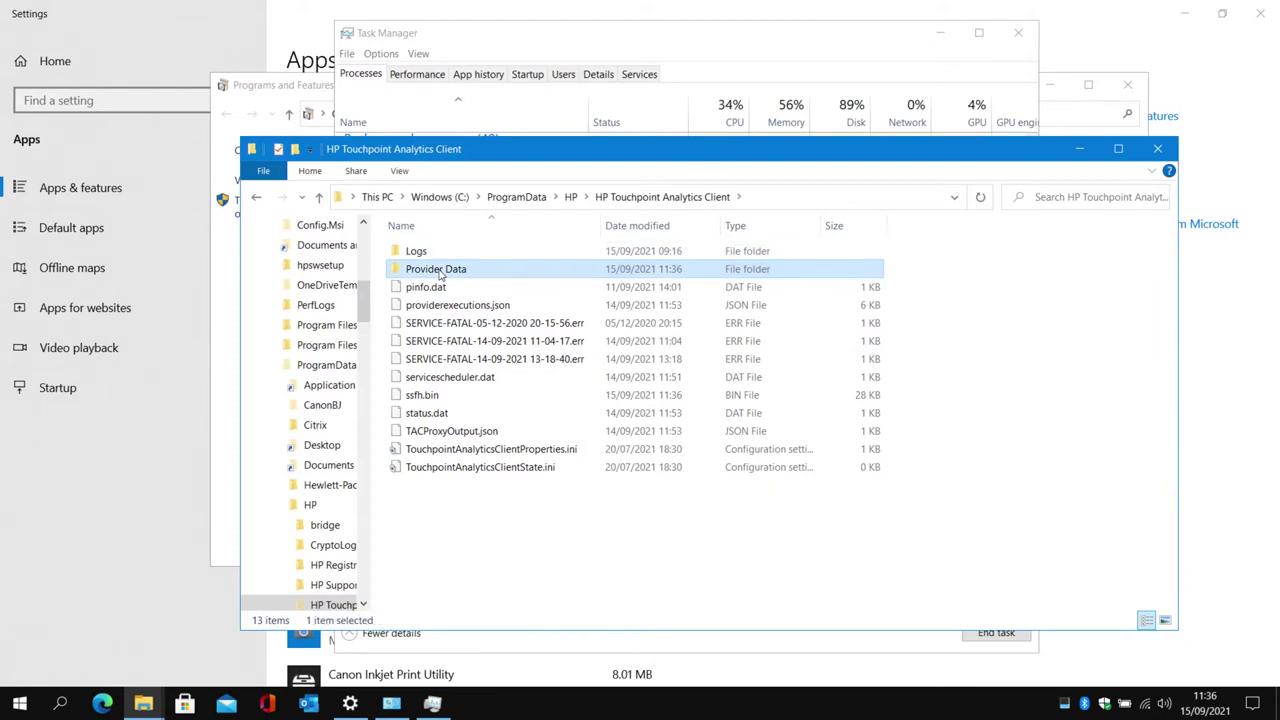
key(Delete)
drag(537, 527, 450, 274)
key(Delete)
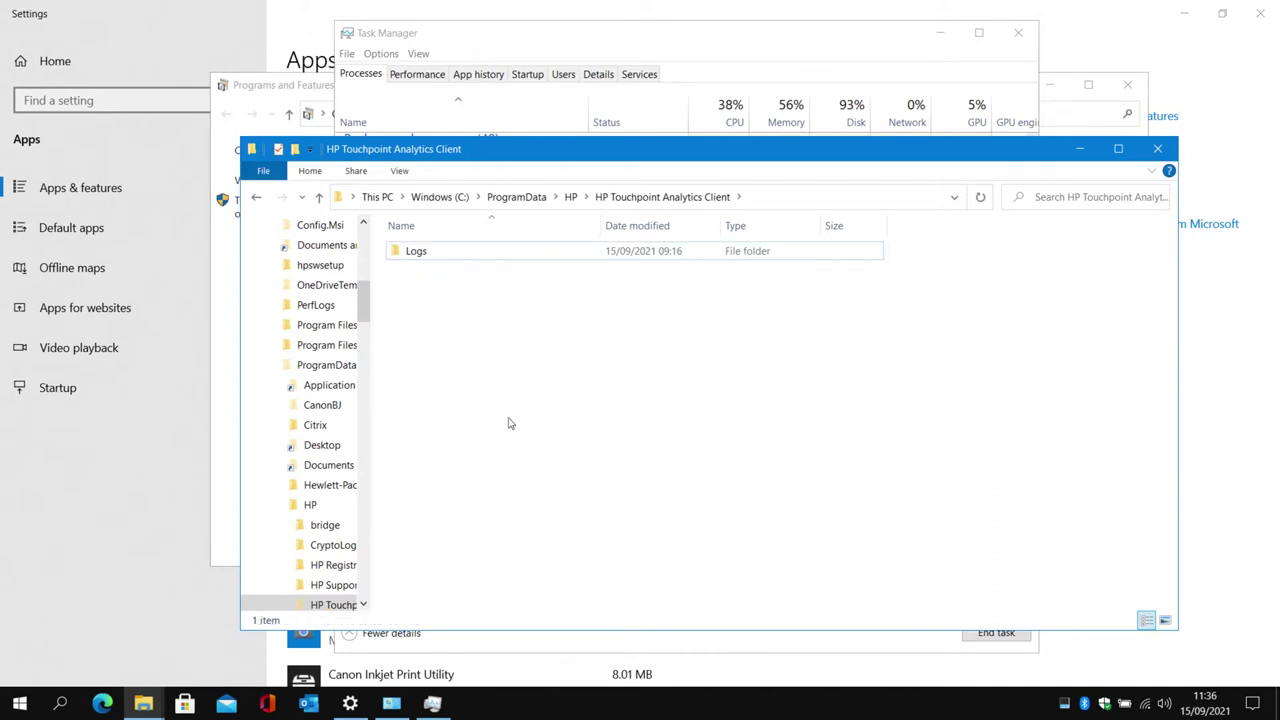
- Open the Logs folder and look through hp-touchpoint-analytics.2020-03-02.log in Notepad
click(420, 257)
key(Delete)
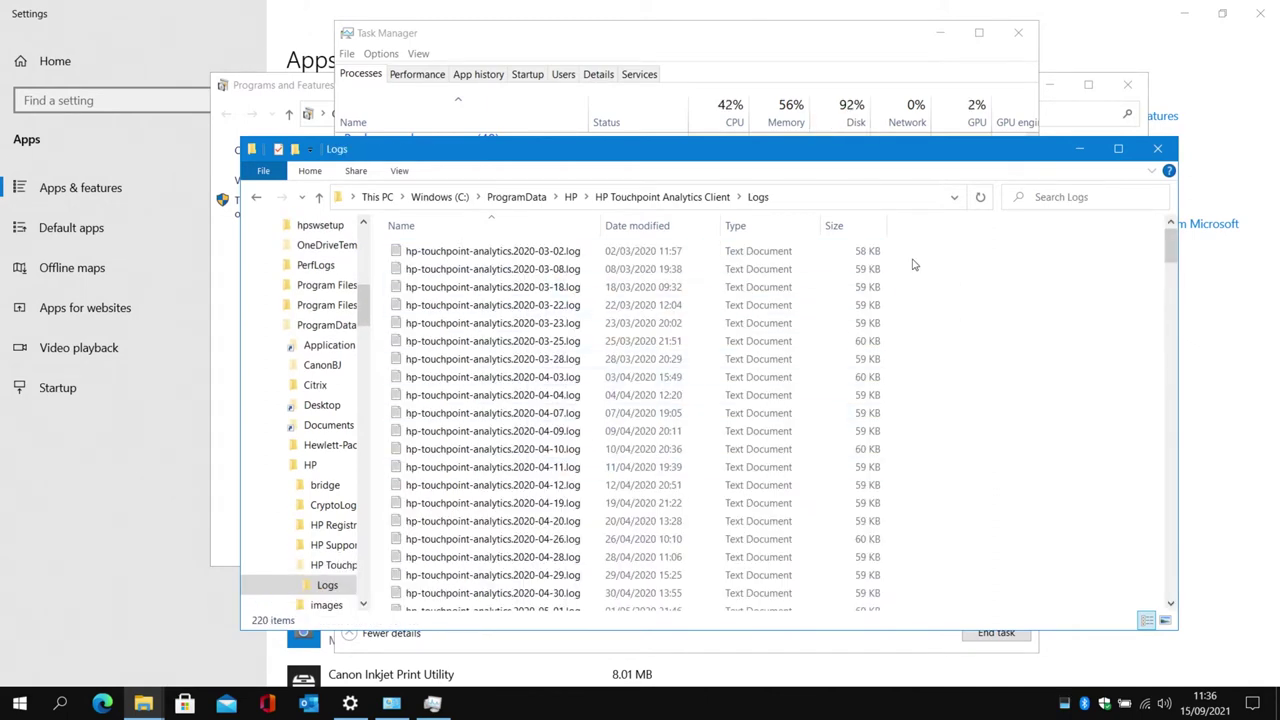
click(430, 251)
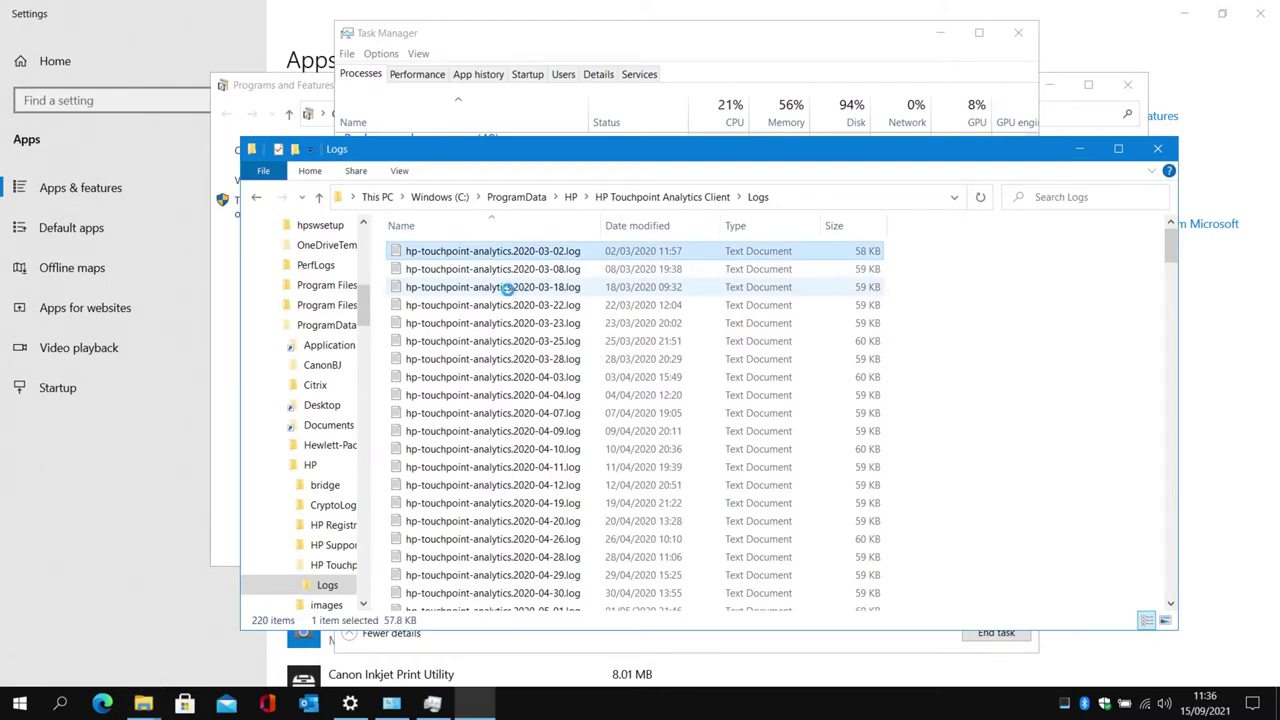
scroll(590, 357, down, 10)
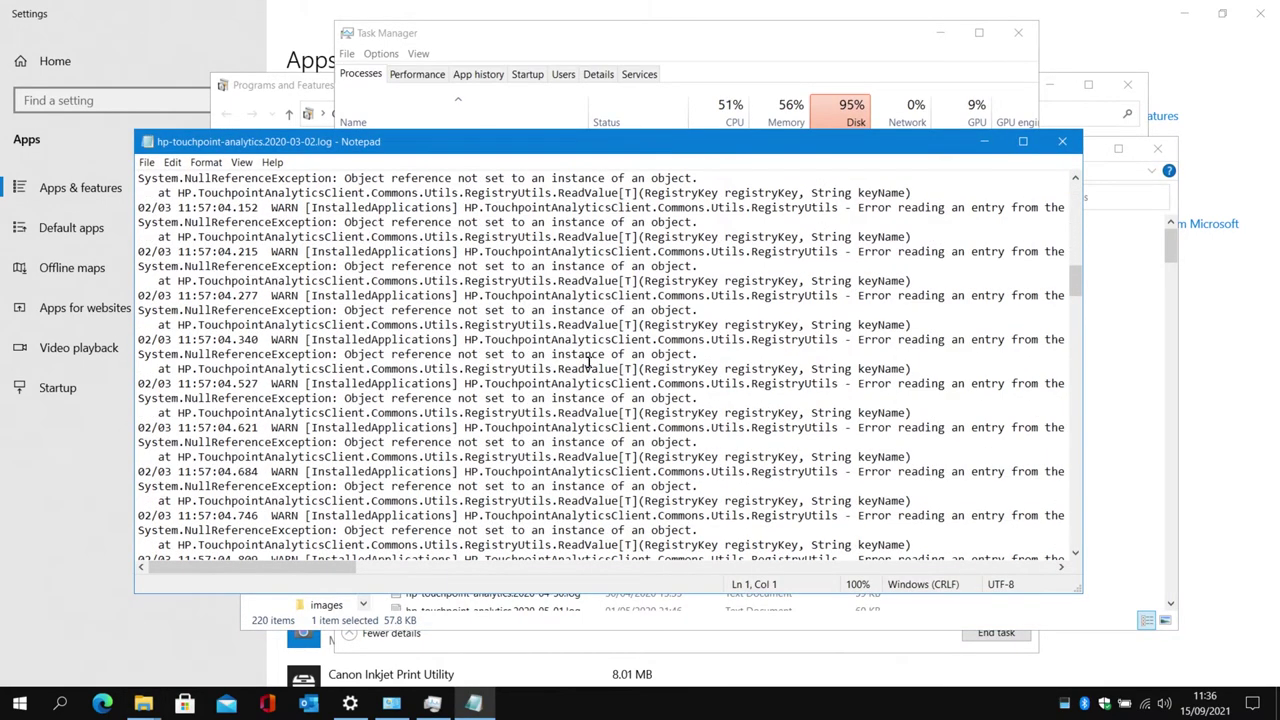
scroll(650, 340, up, 5)
click(1058, 145)
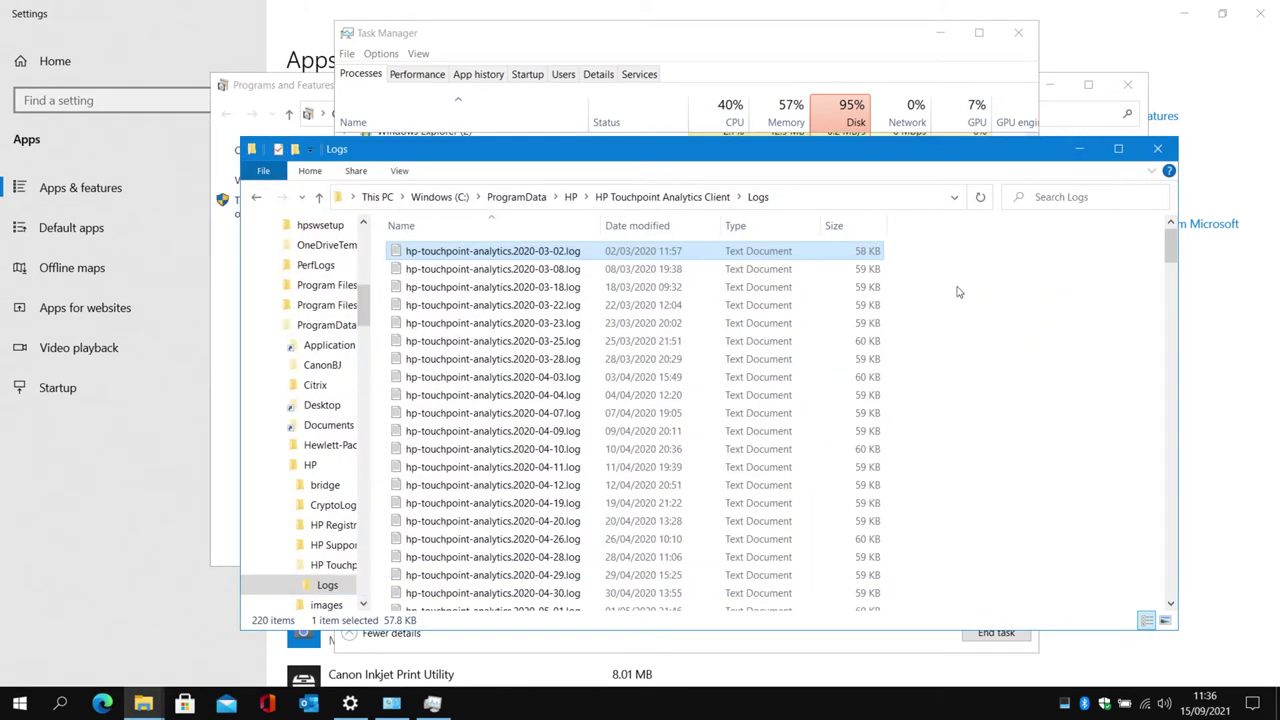
- Delete all log files in the Logs folder except hp-touchpoint-analytics-service.log and rpc-srv.log
drag(907, 251, 508, 694)
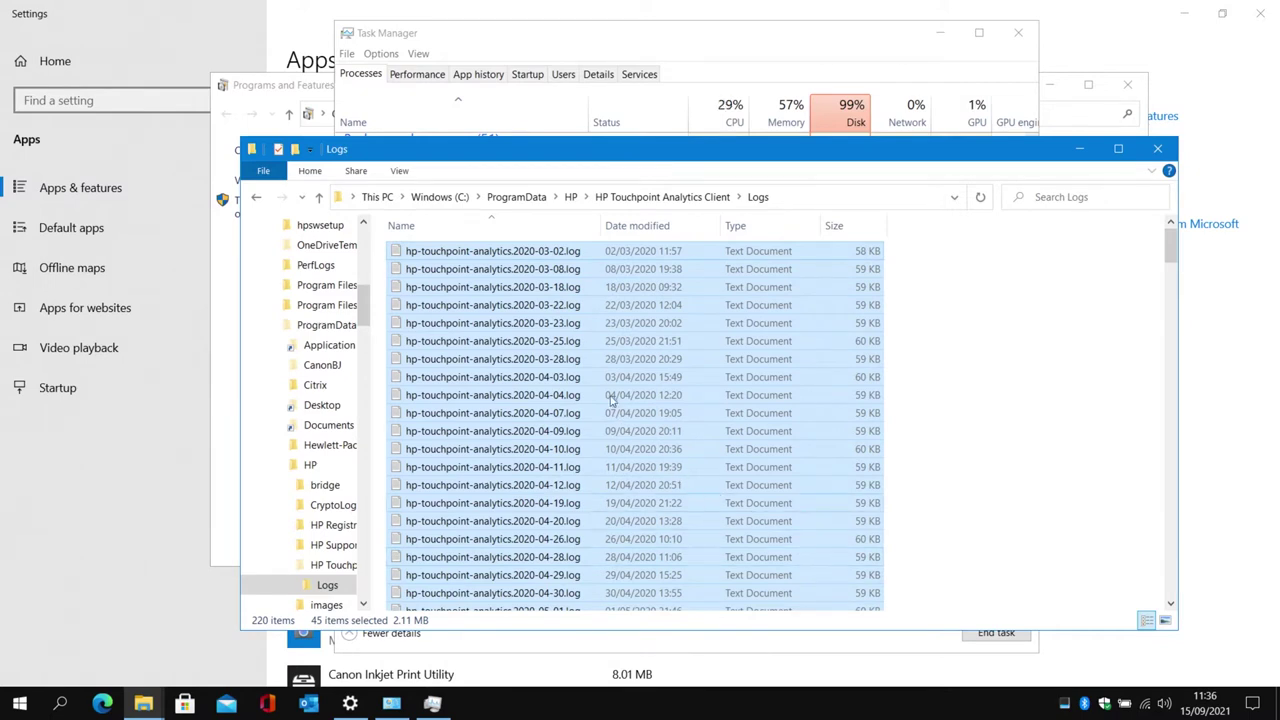
key(Delete)
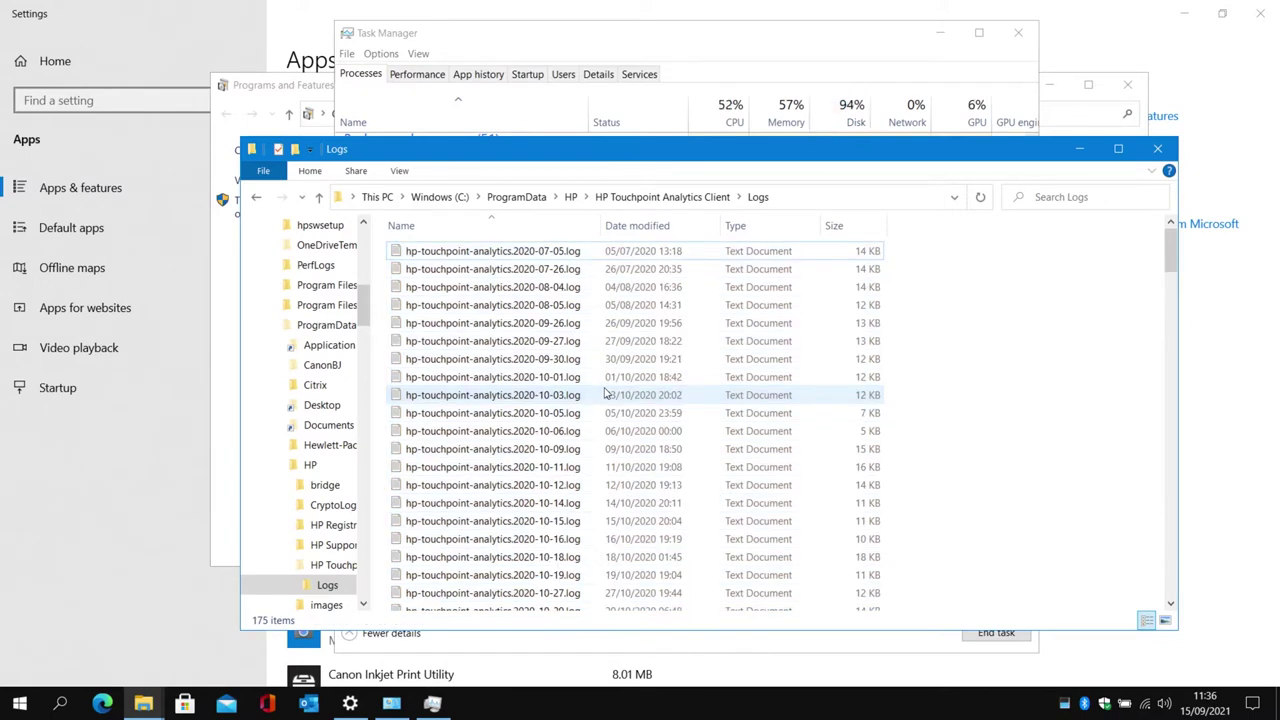
click(578, 251)
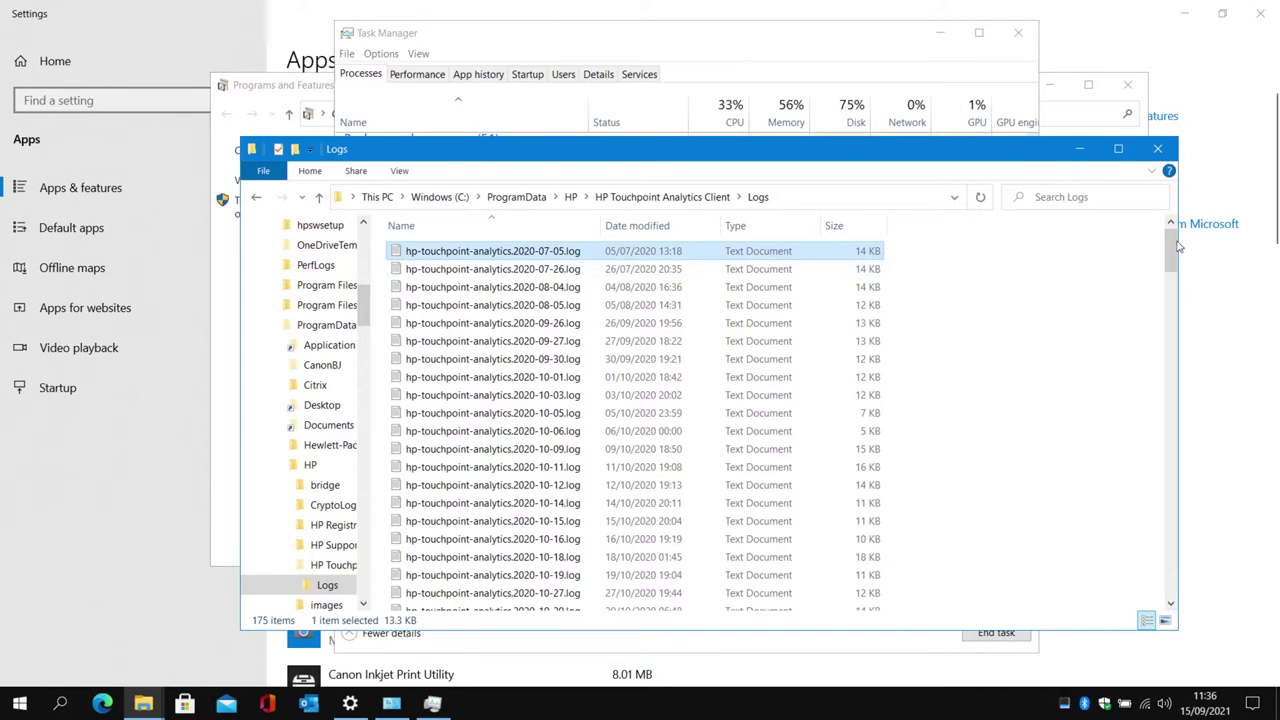
drag(1178, 246, 1178, 588)
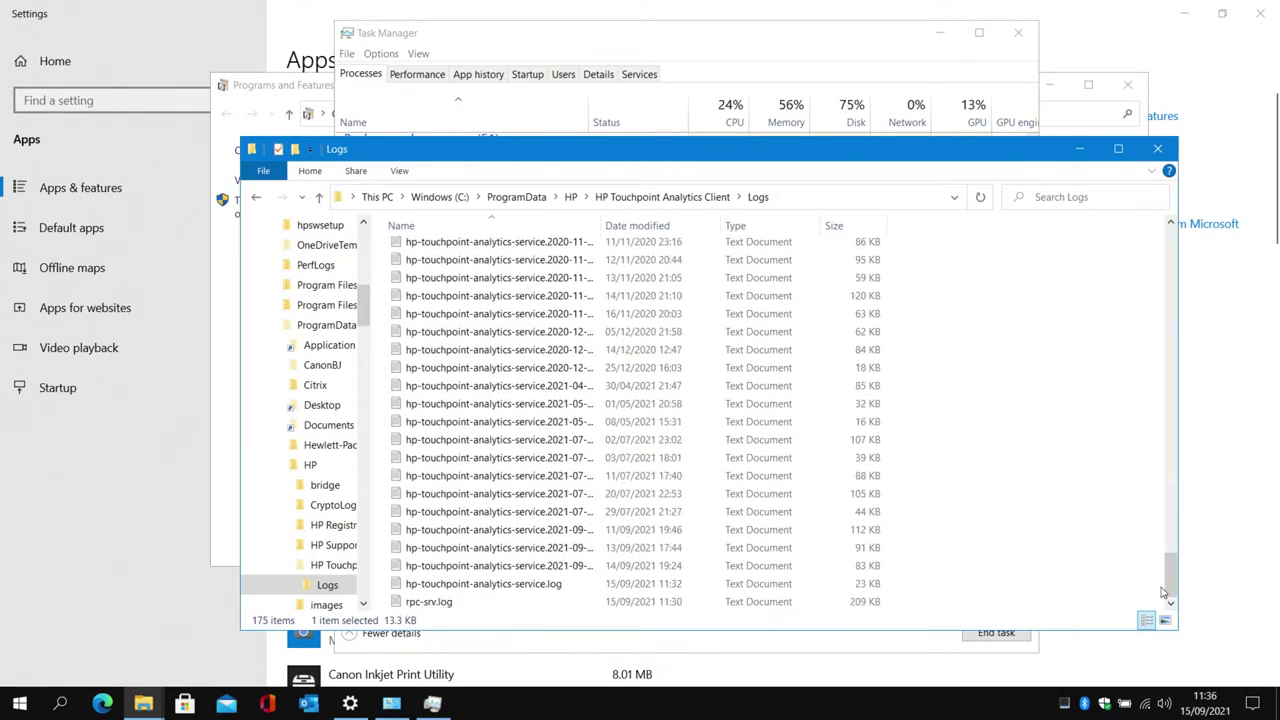
shift+click(458, 566)
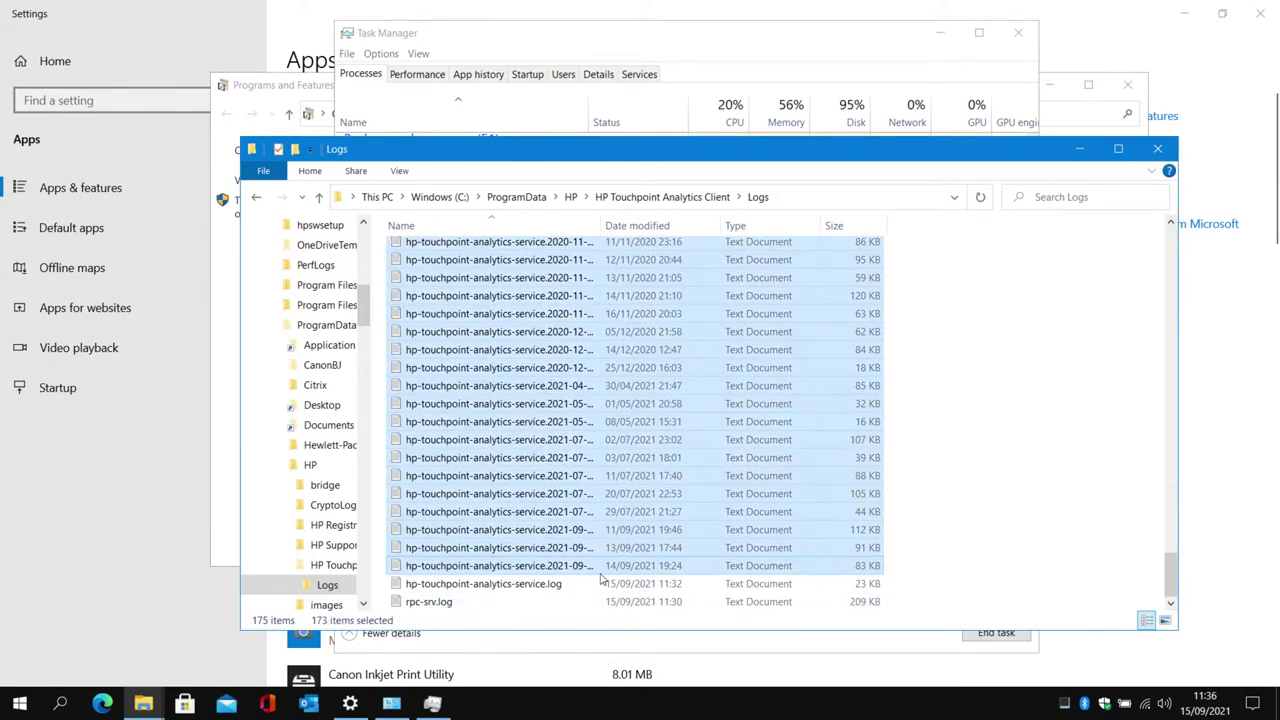
key(Delete)
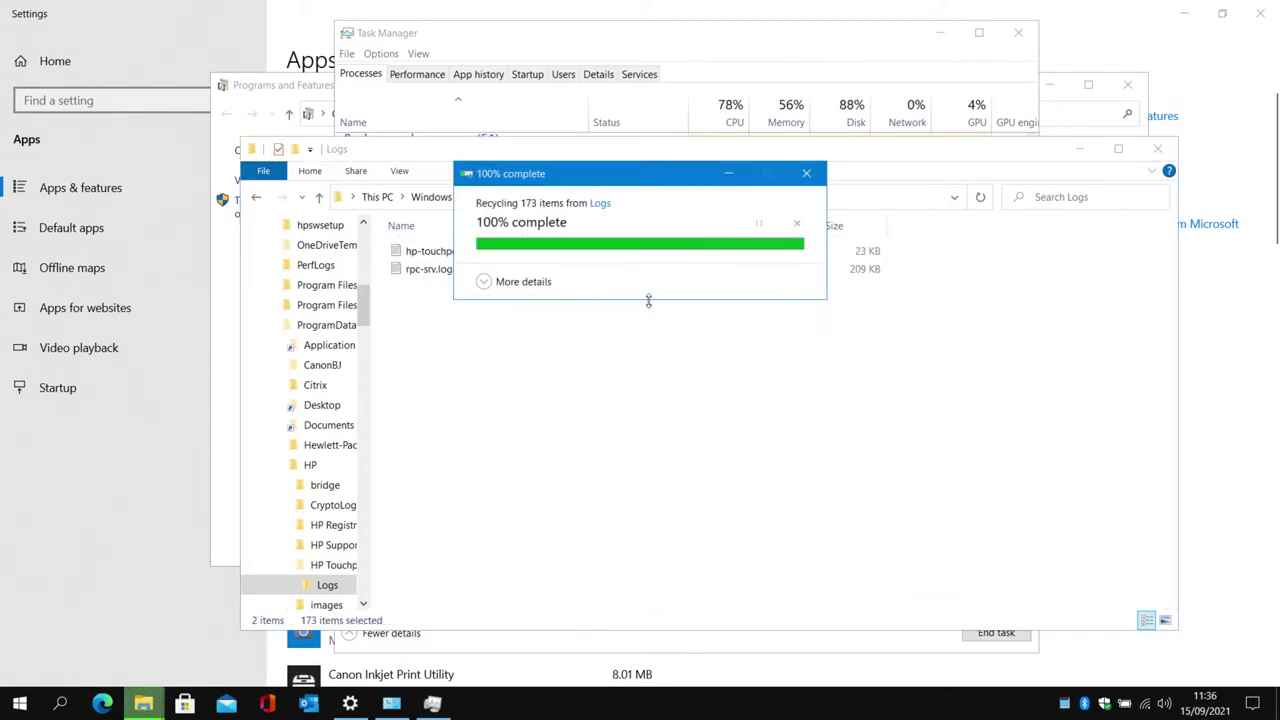
- Try to delete rpc-srv.log from the Logs folder
click(443, 276)
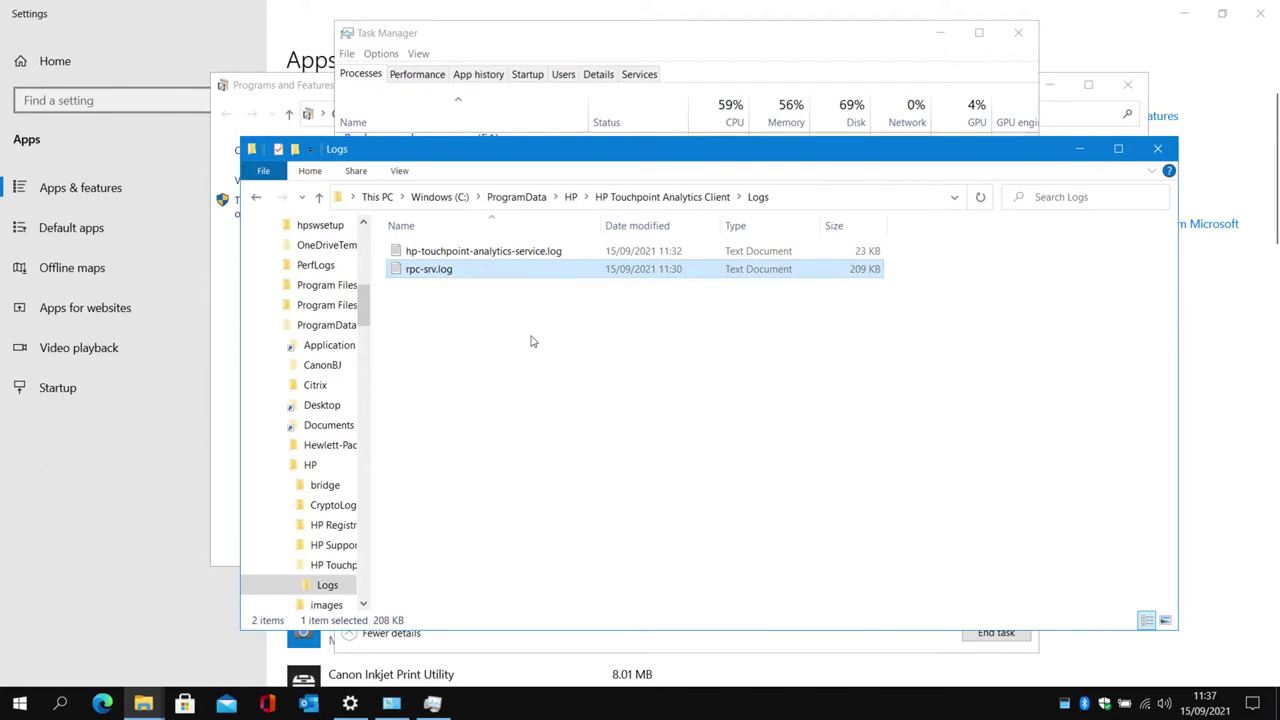
key(Delete)
click(676, 326)
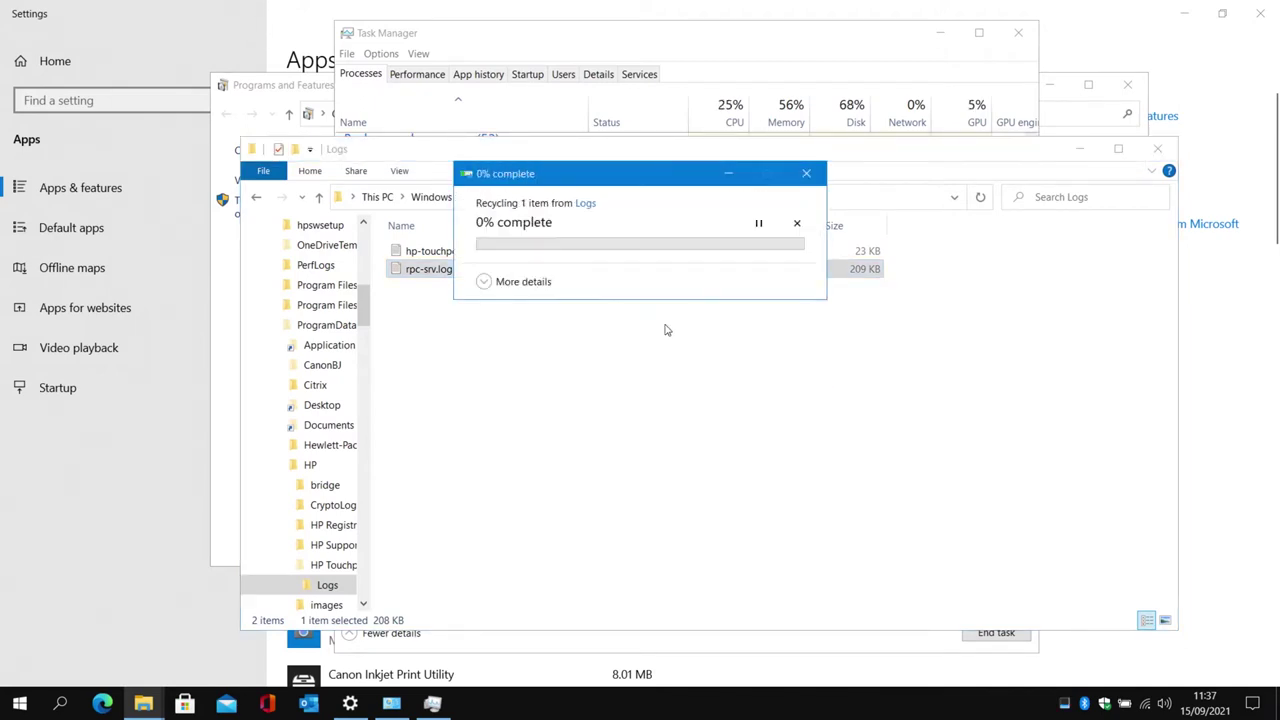
key(Escape)
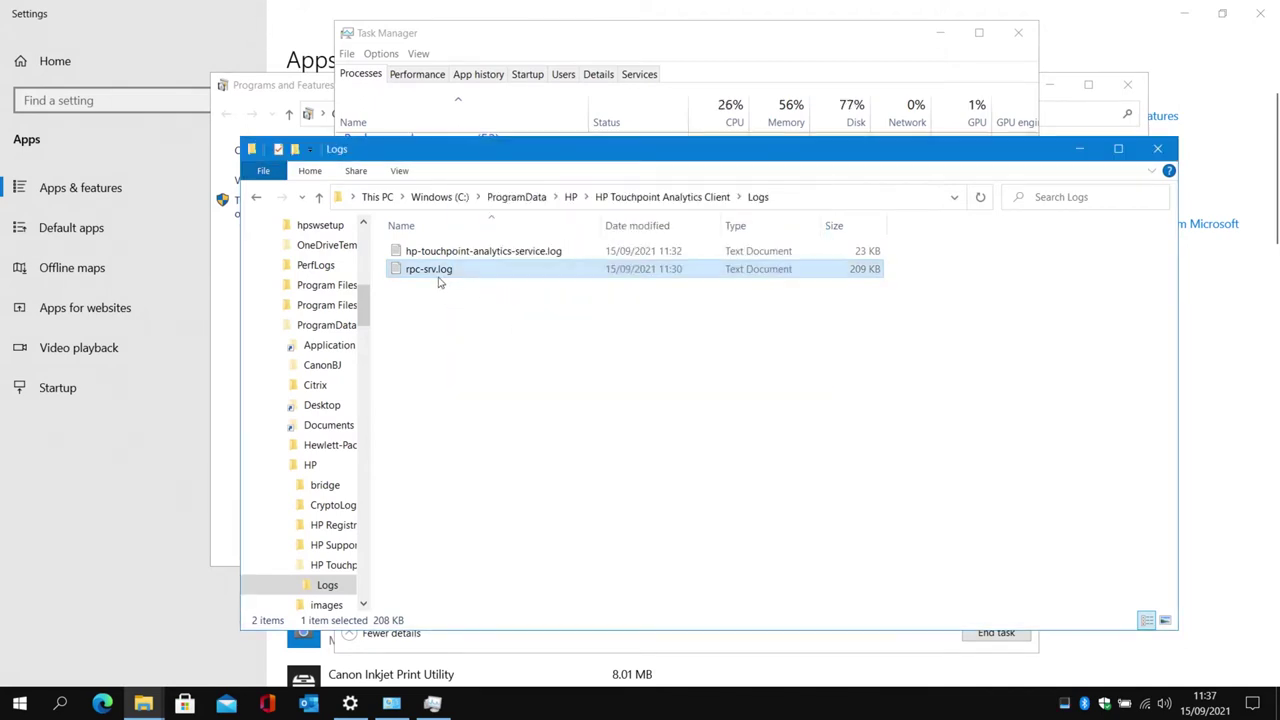
- Try to rename rpc-srv.log by changing its file extension, and cancel the rename
click(462, 272)
click(458, 268)
text(.5t5)
key(Return)
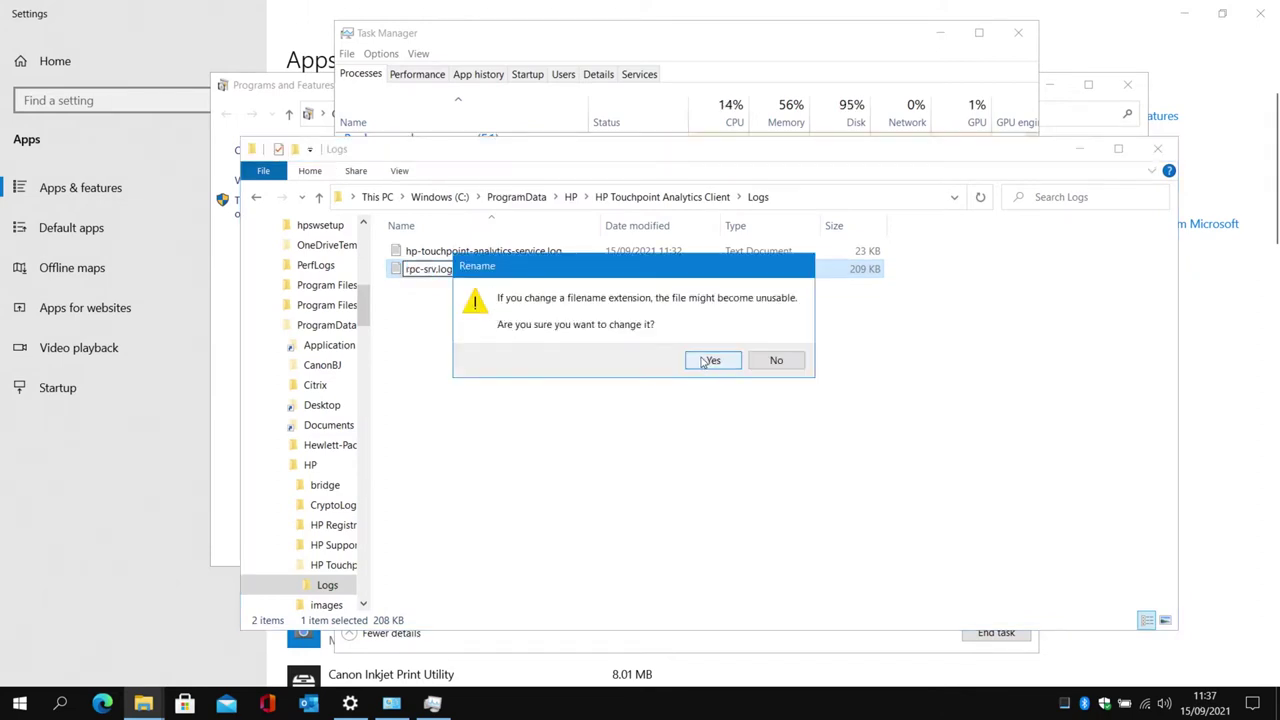
key(Escape)
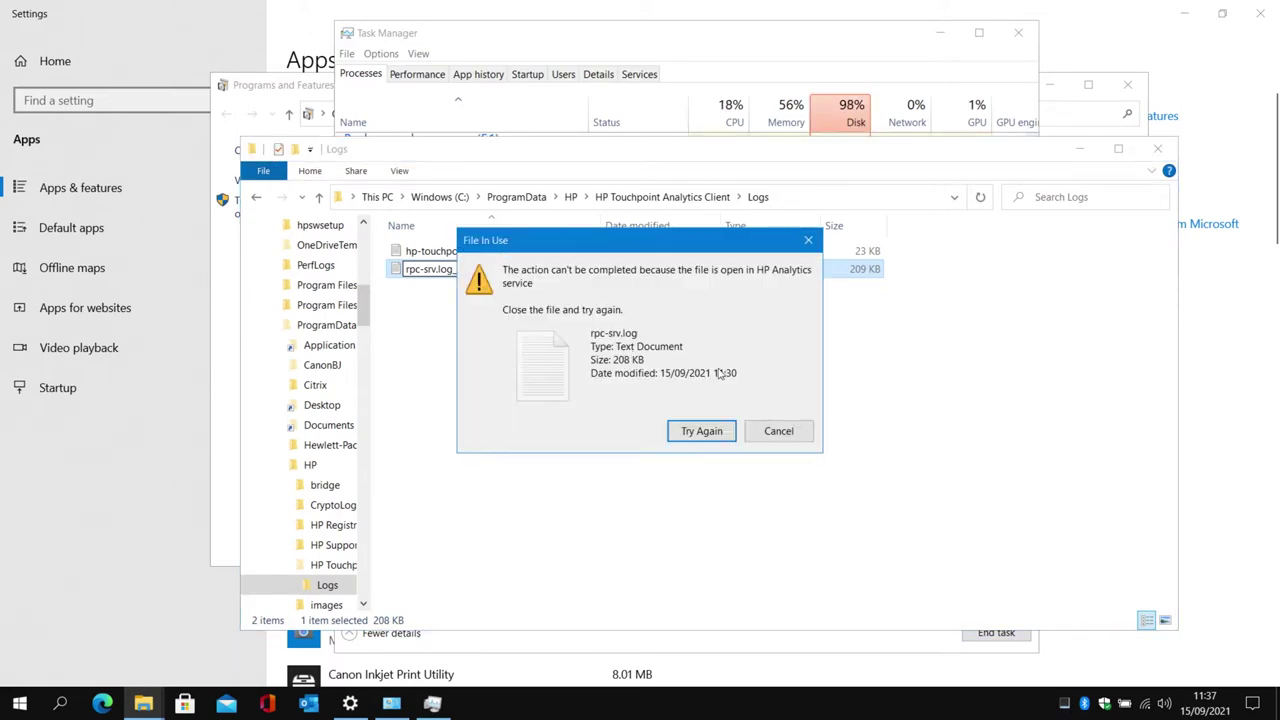
click(778, 431)
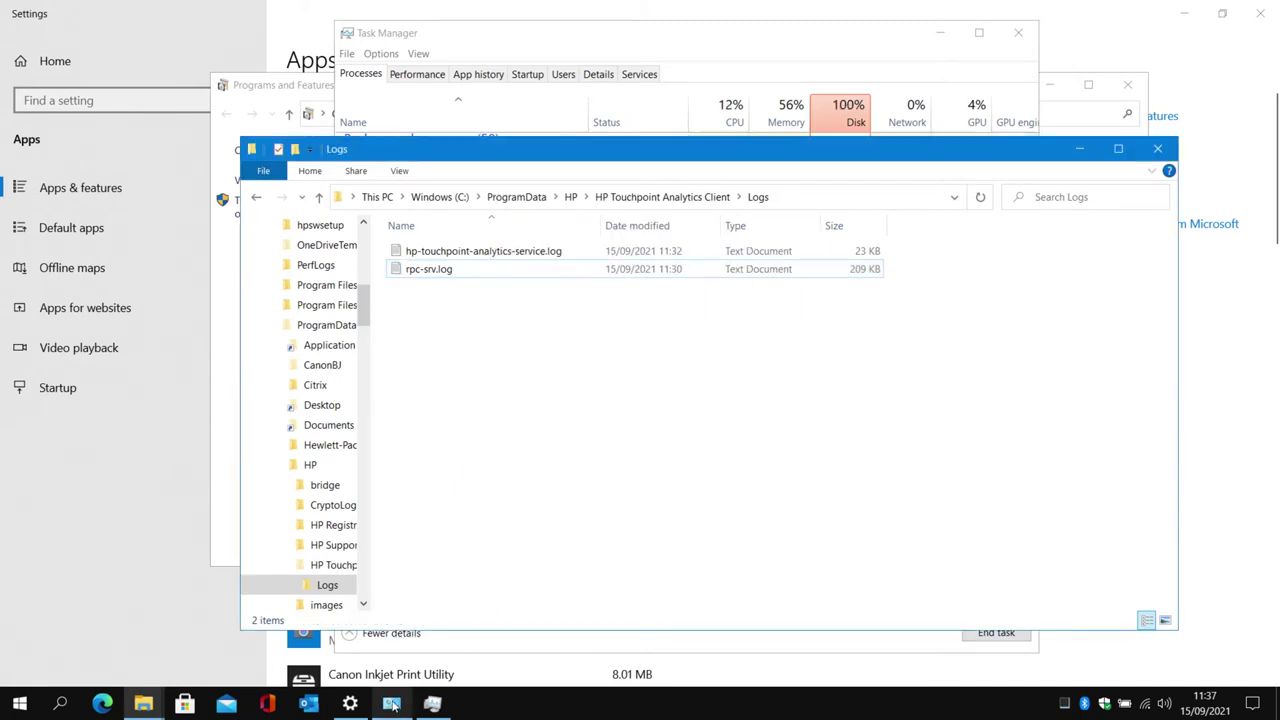
- Switch to Task Manager and end the HP Touchpoint Analytics Client Service process
click(430, 705)
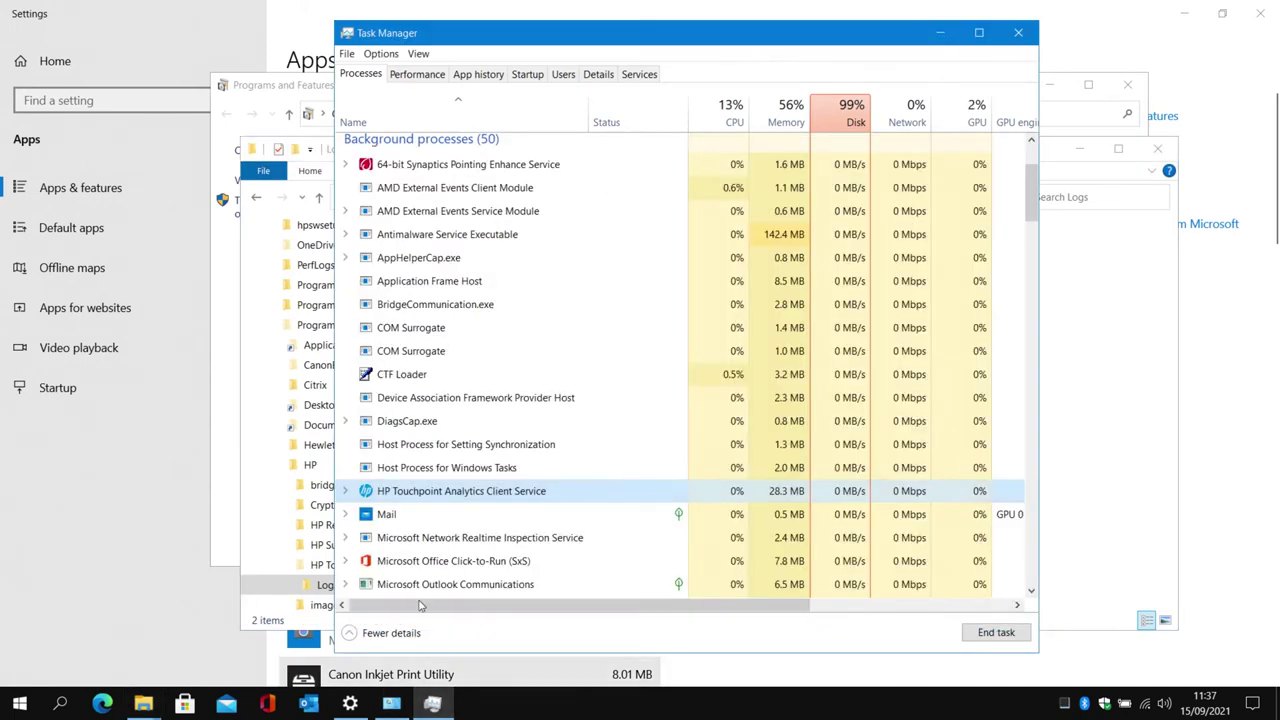
right_click(390, 495)
click(429, 515)
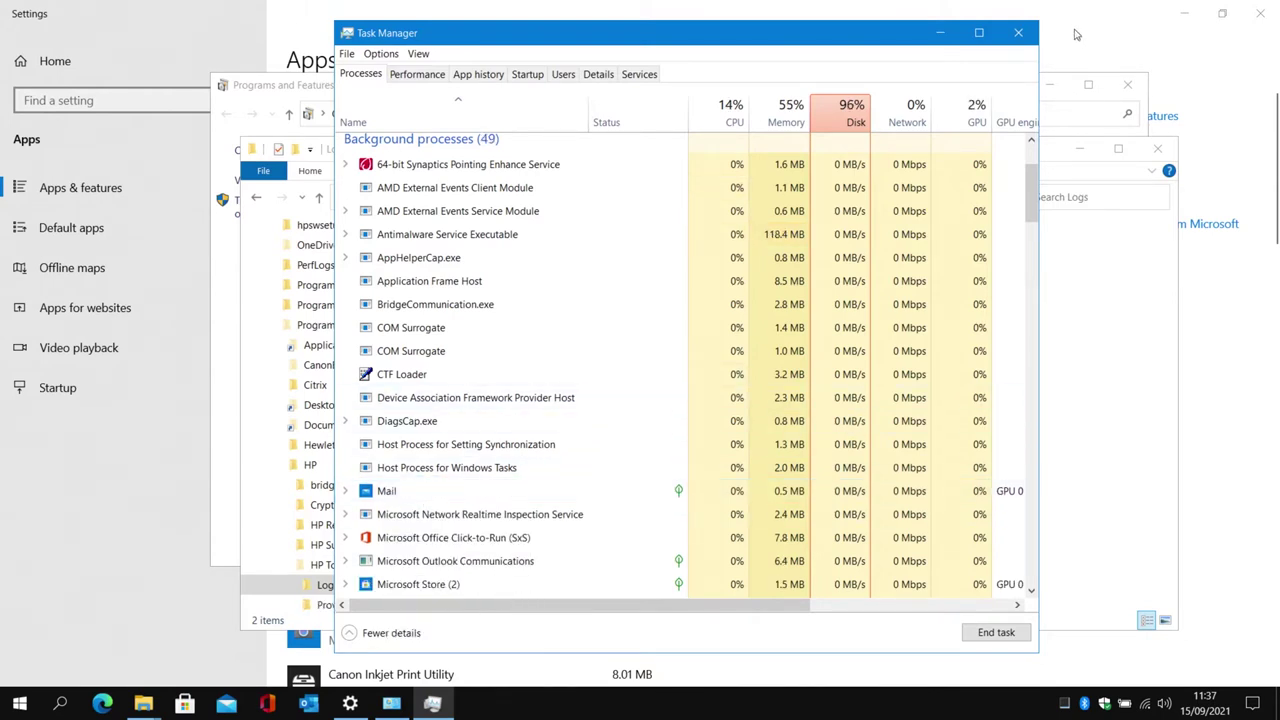
- Delete the two remaining log files in Logs and the HP Touchpoint Analytics Client folder from ProgramData\HP
click(1060, 150)
drag(480, 300, 436, 275)
key(Delete)
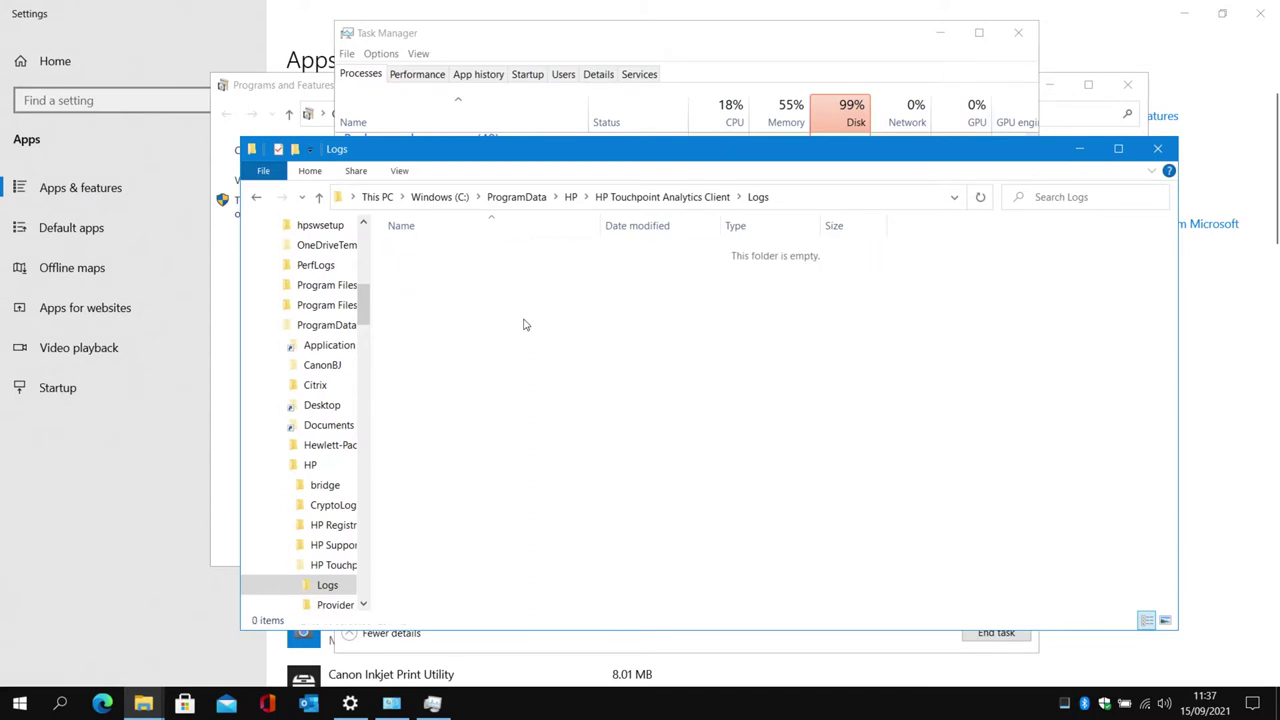
click(571, 197)
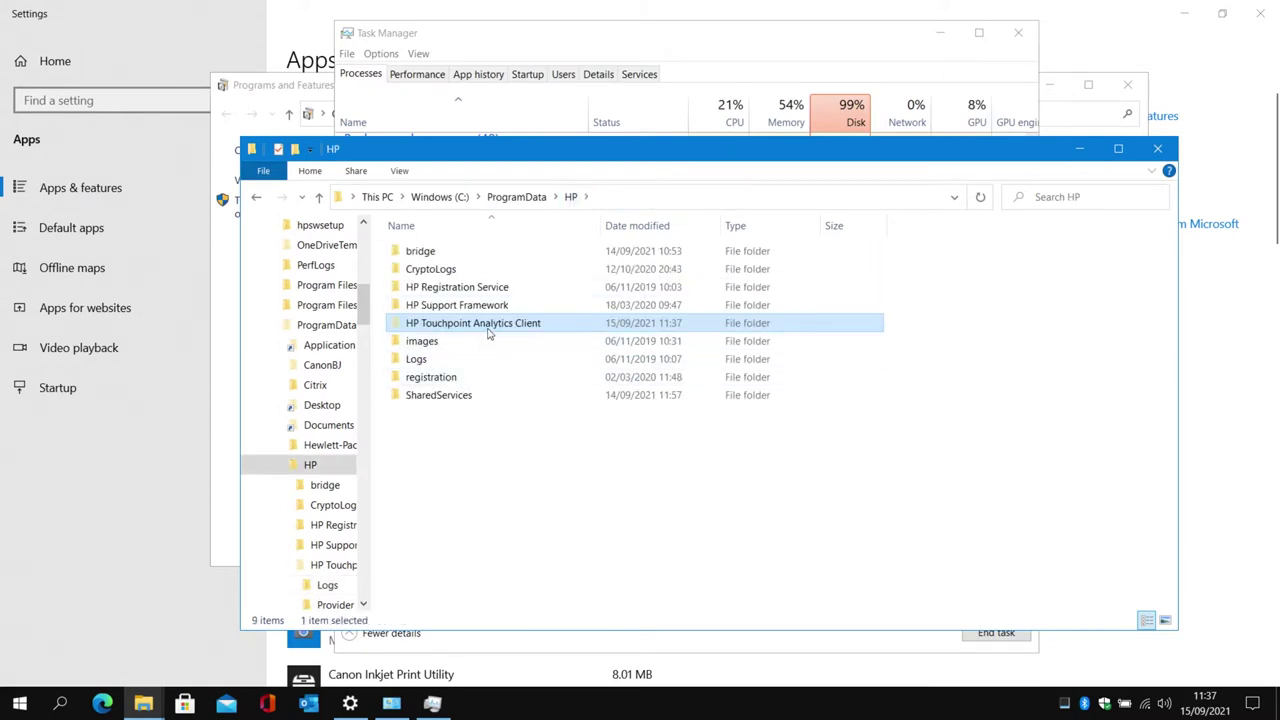
key(Delete)
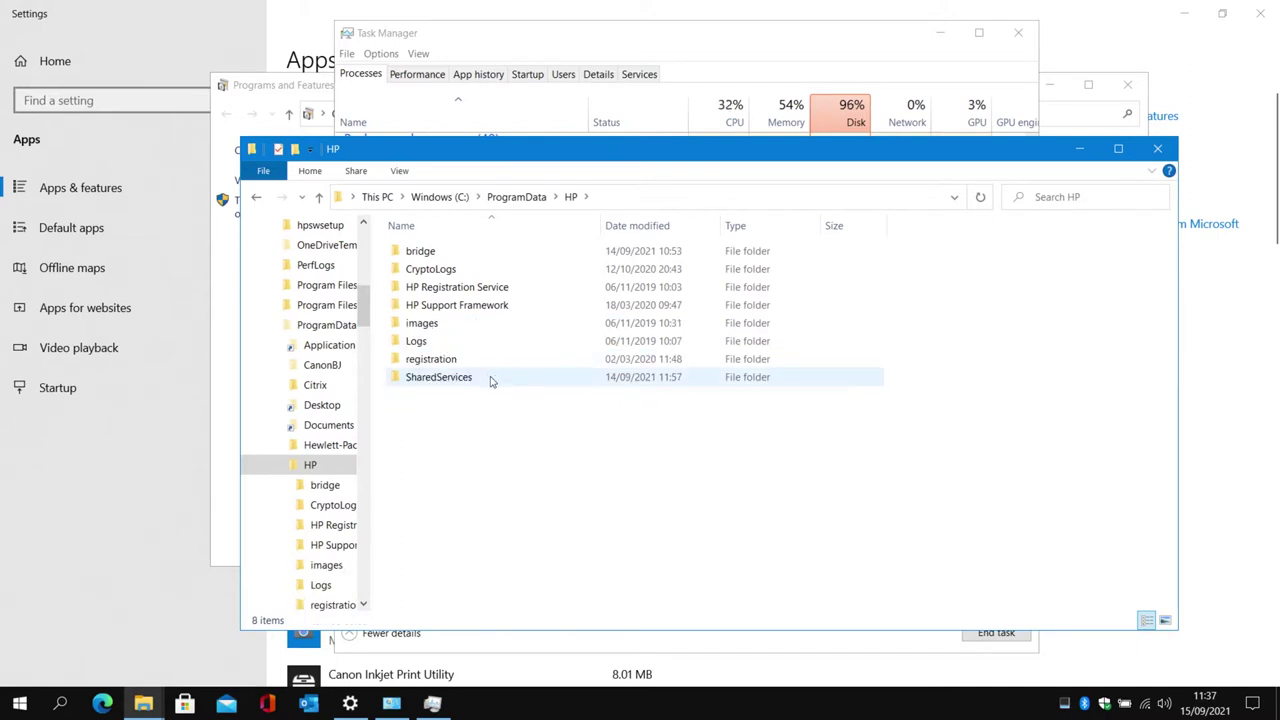
- Delete the HP Registration Service folder from ProgramData\HP with administrator permission
click(520, 197)
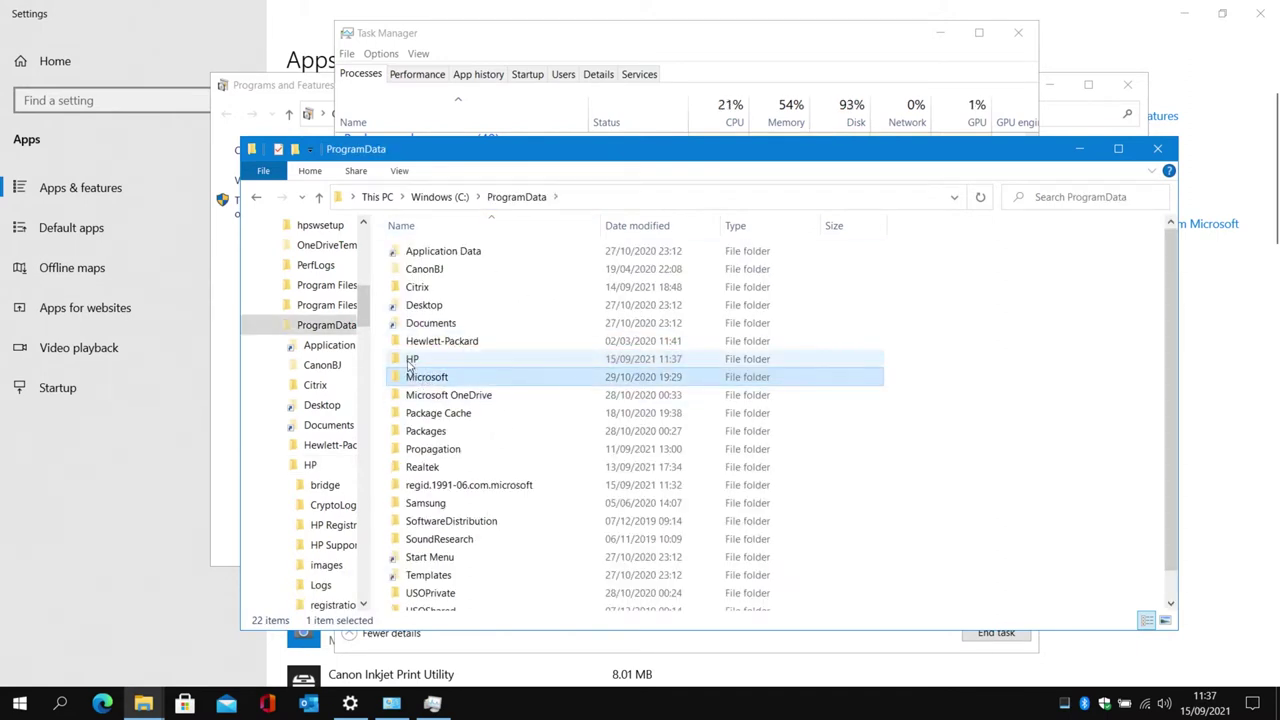
double_click(410, 365)
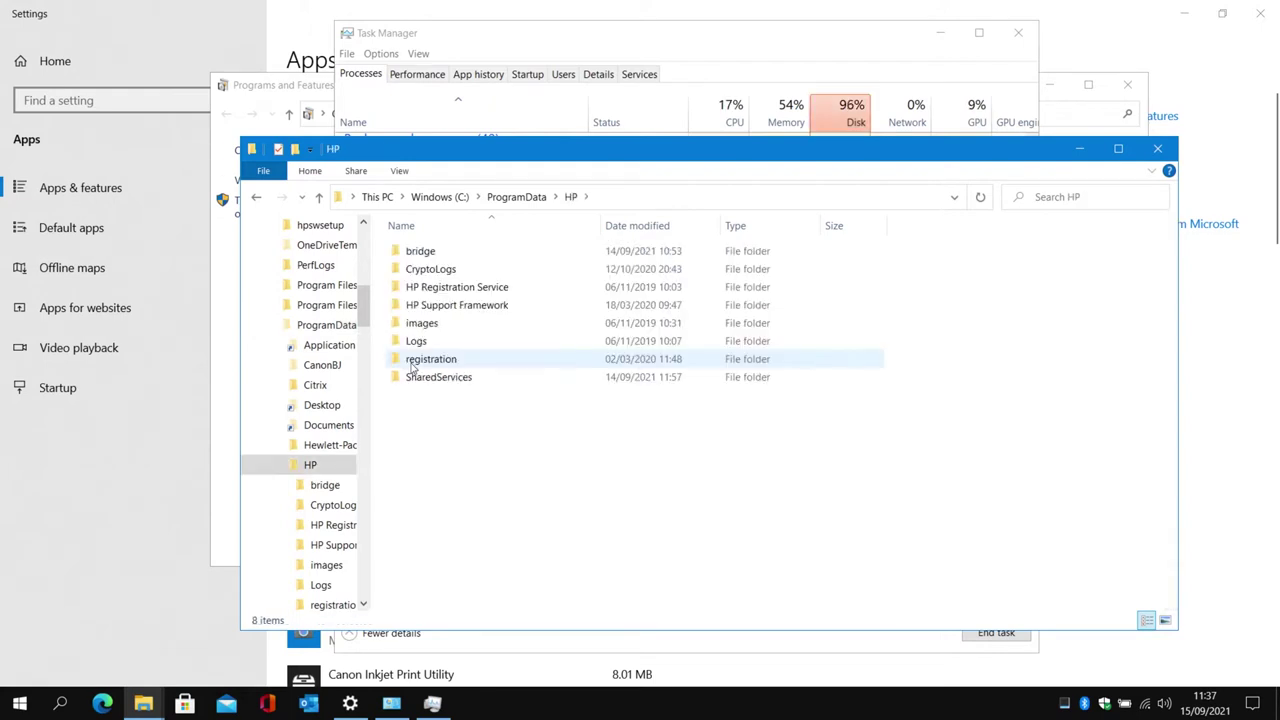
click(448, 289)
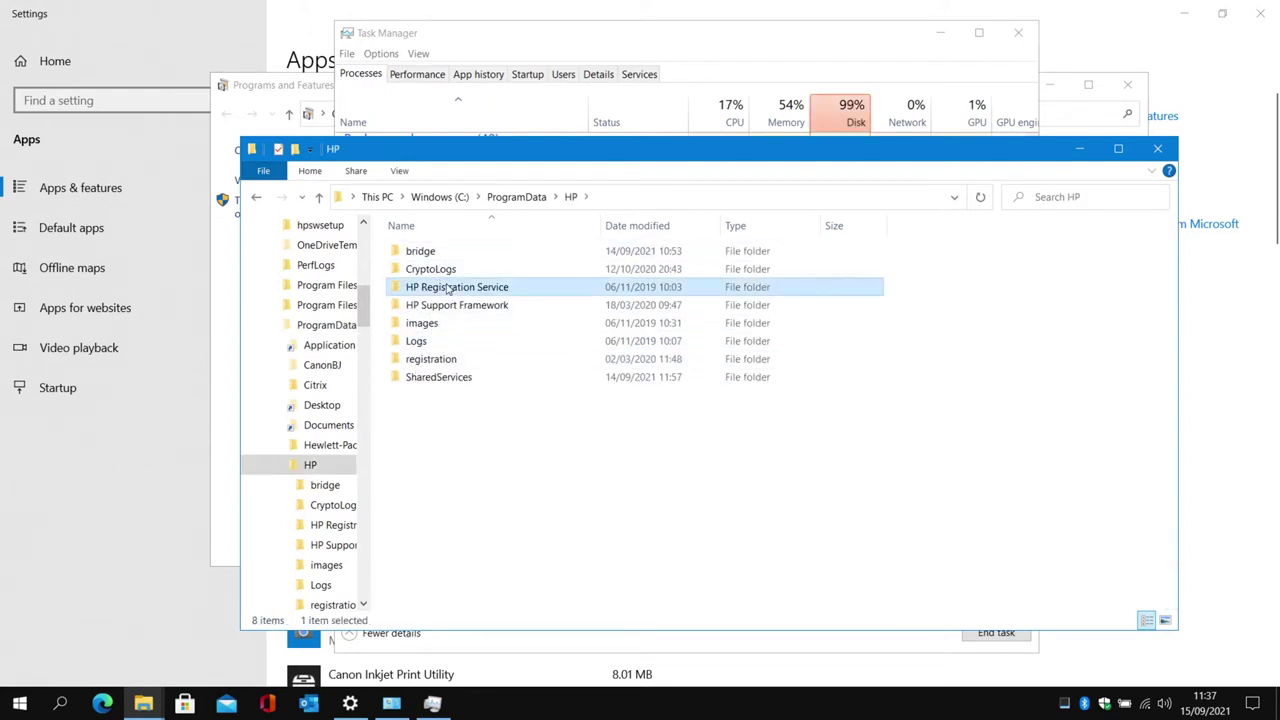
key(Delete)
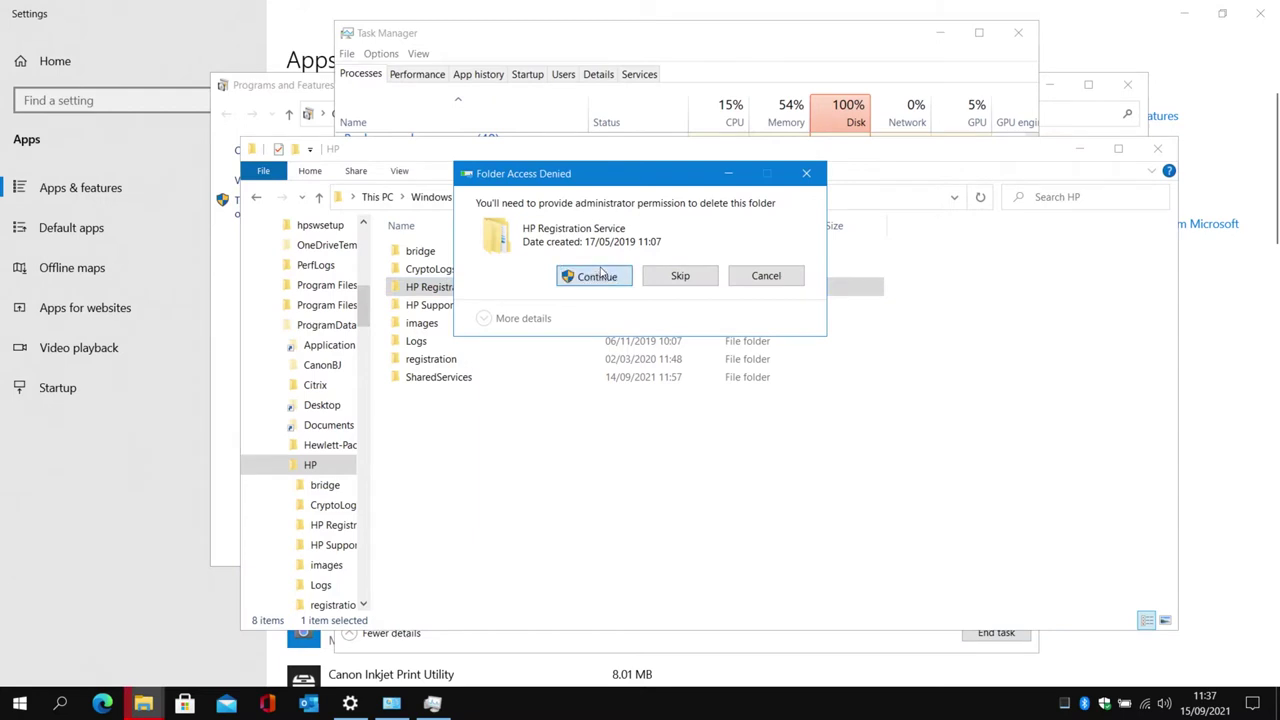
click(517, 274)
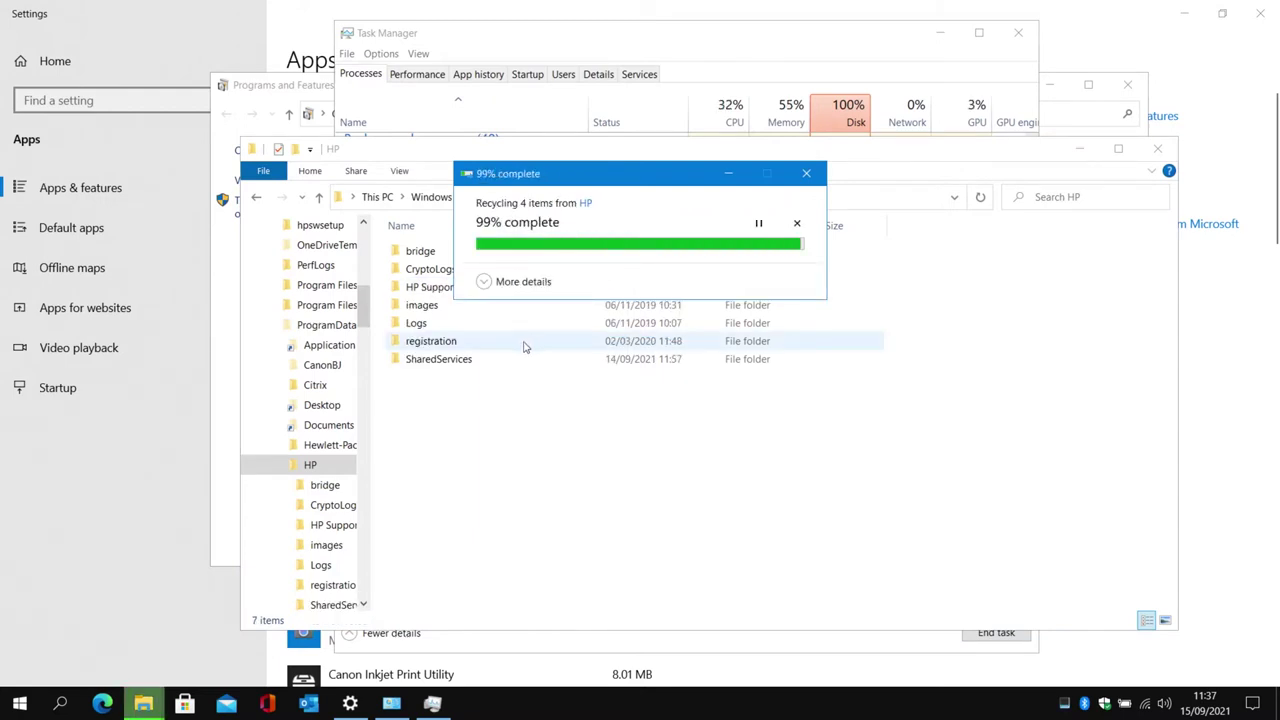
- Delete the HP Support Framework folder from ProgramData\HP, granting administrator permission
click(440, 290)
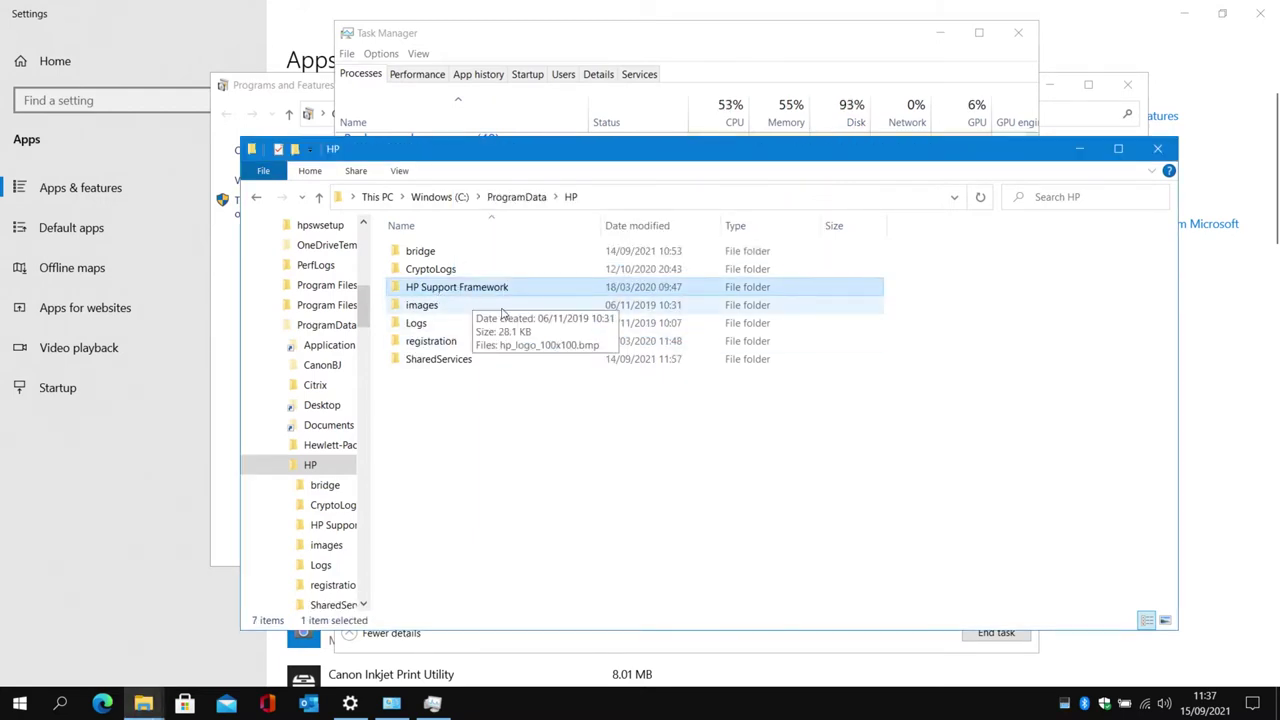
key(Delete)
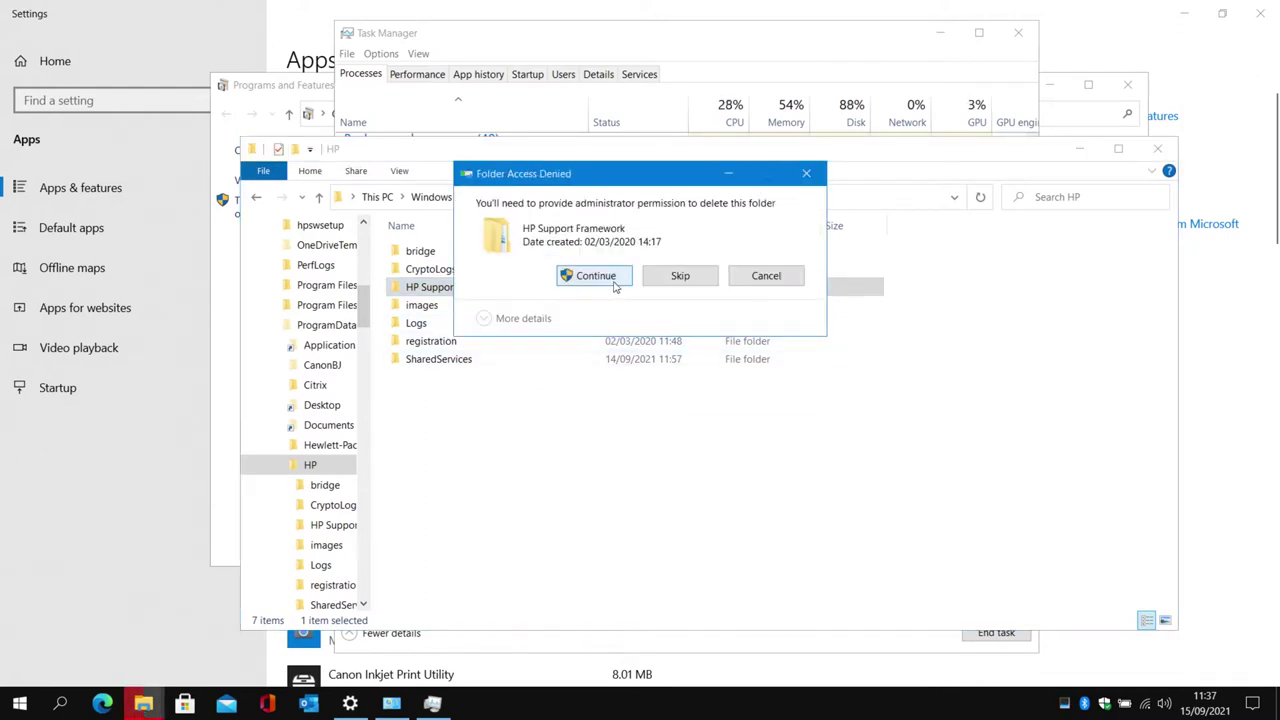
click(596, 276)
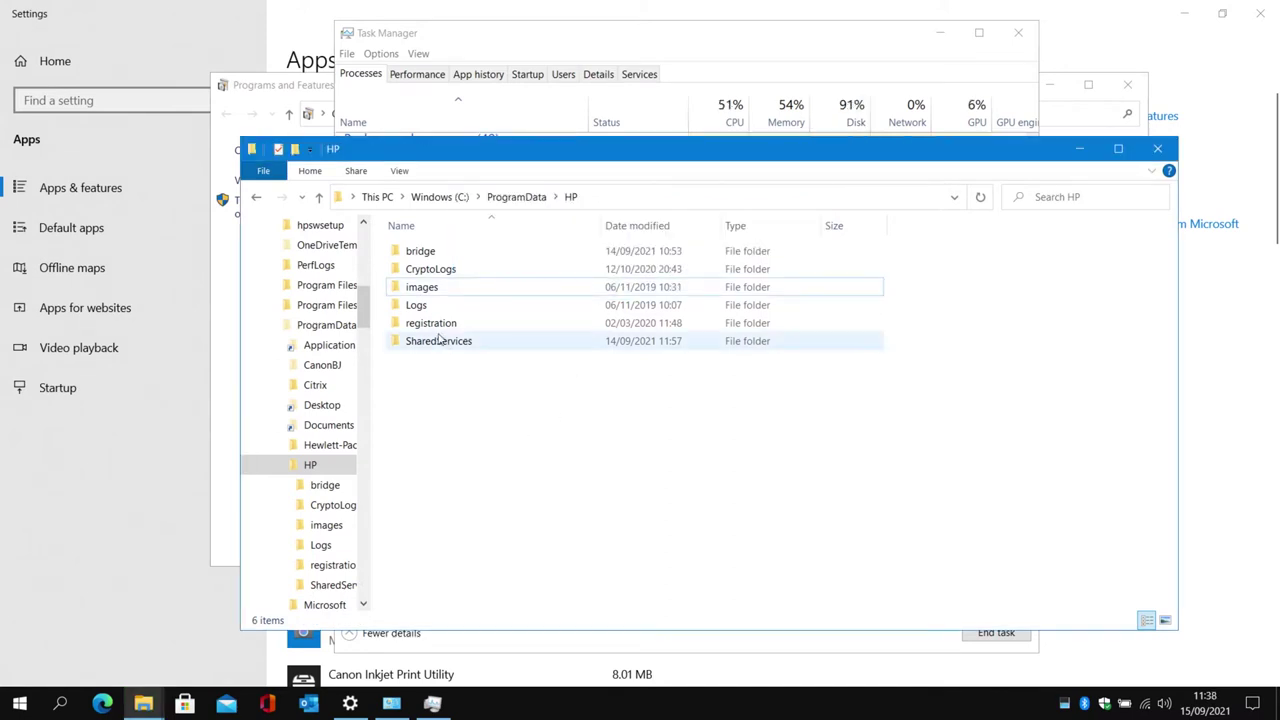
- Try to delete the registration folder from ProgramData\HP with administrator permission
click(437, 340)
click(437, 330)
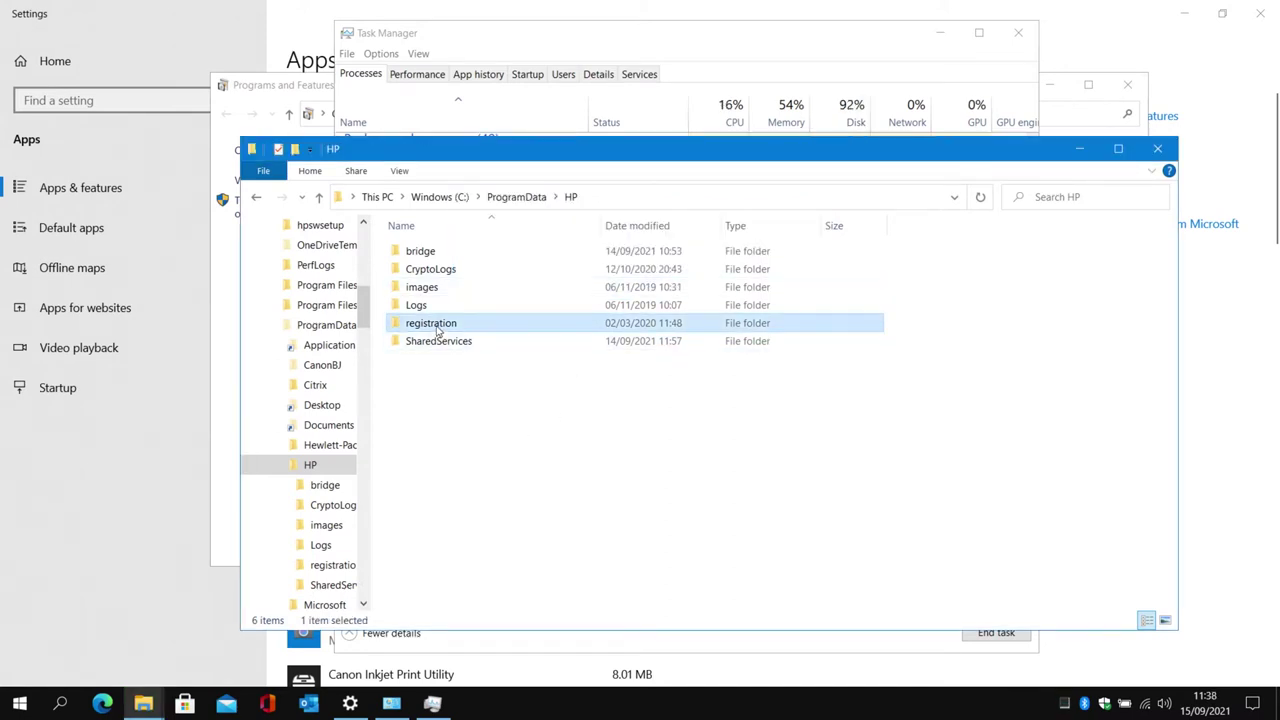
key(Delete)
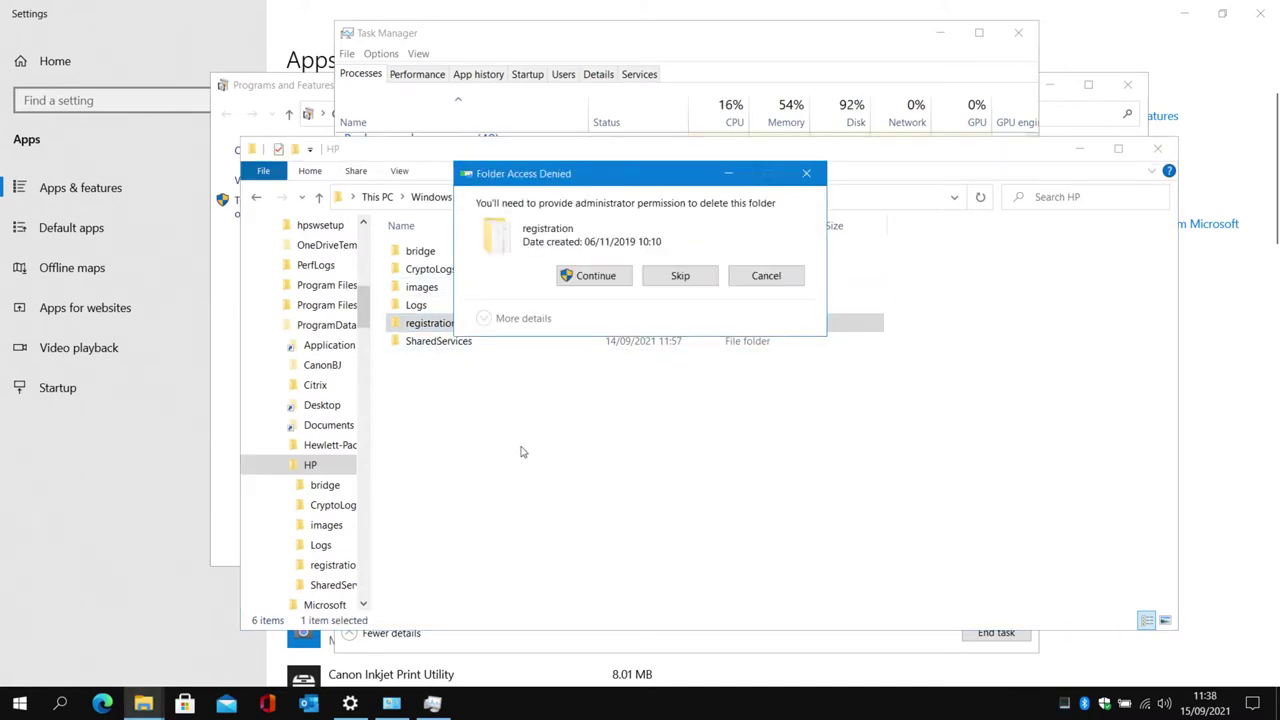
click(600, 282)
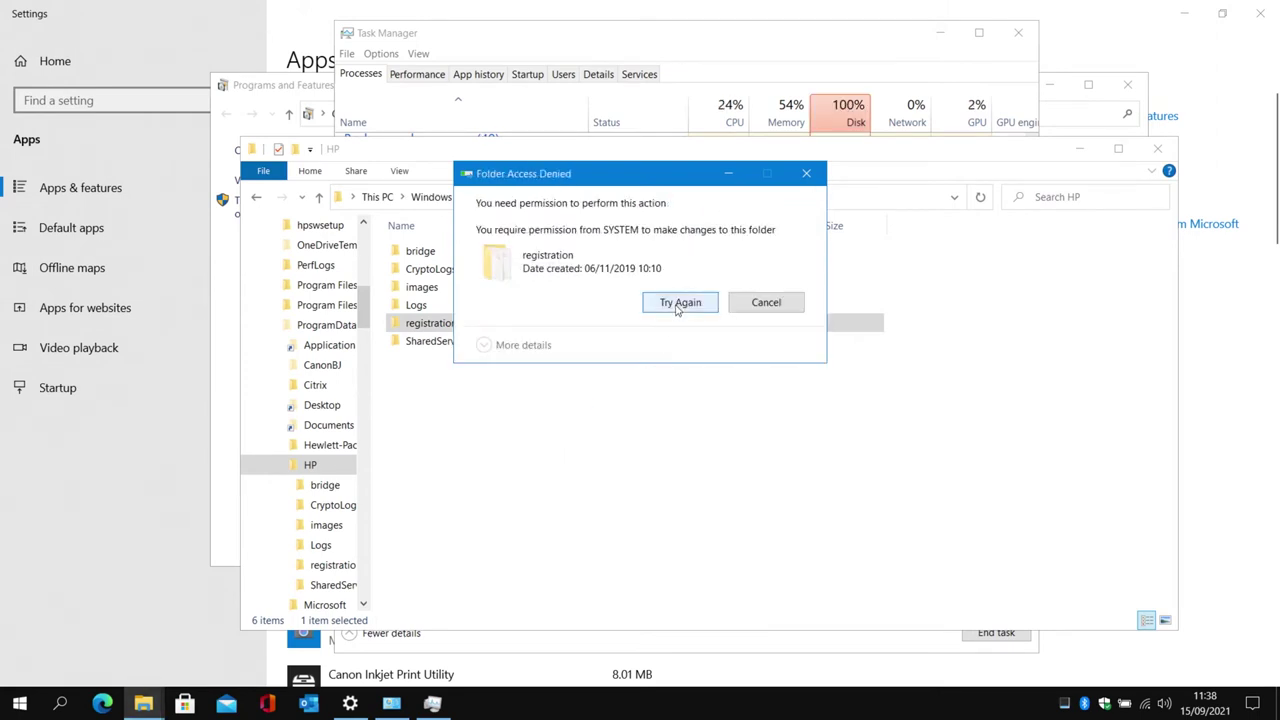
click(766, 302)
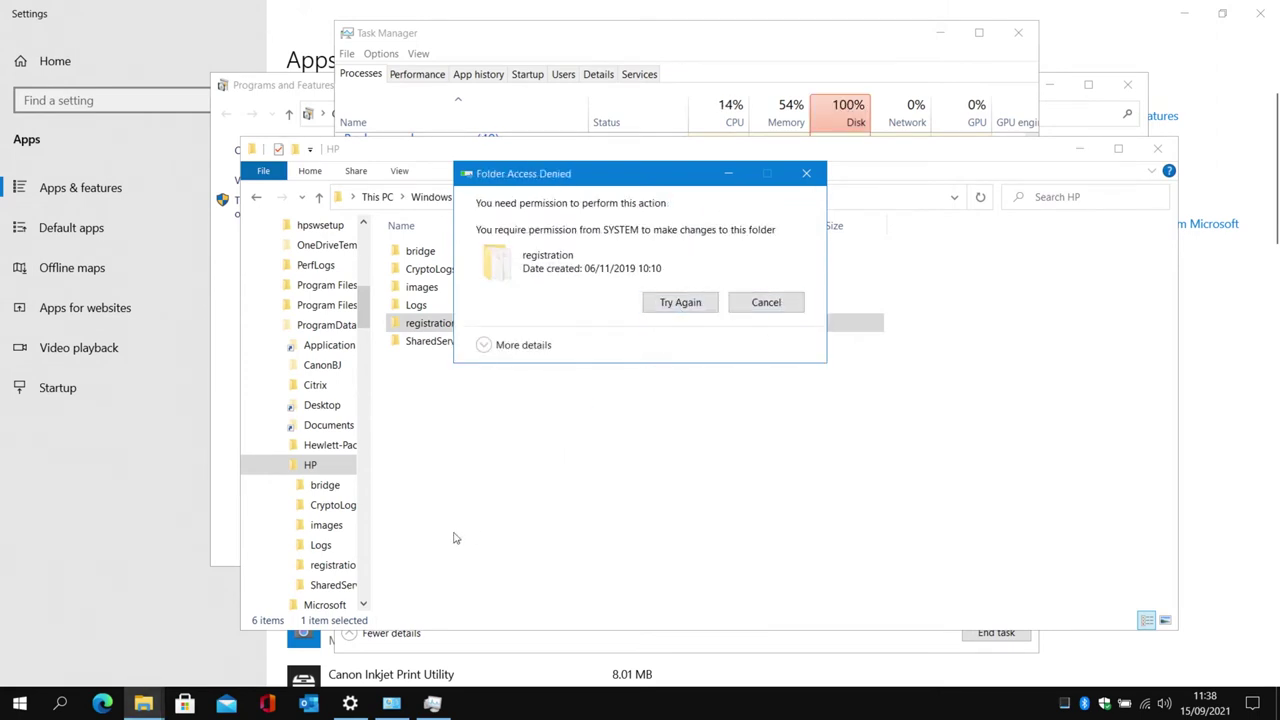
- Open the security properties of the registration folder in ProgramData\HP, and delete the folder
right_click(437, 324)
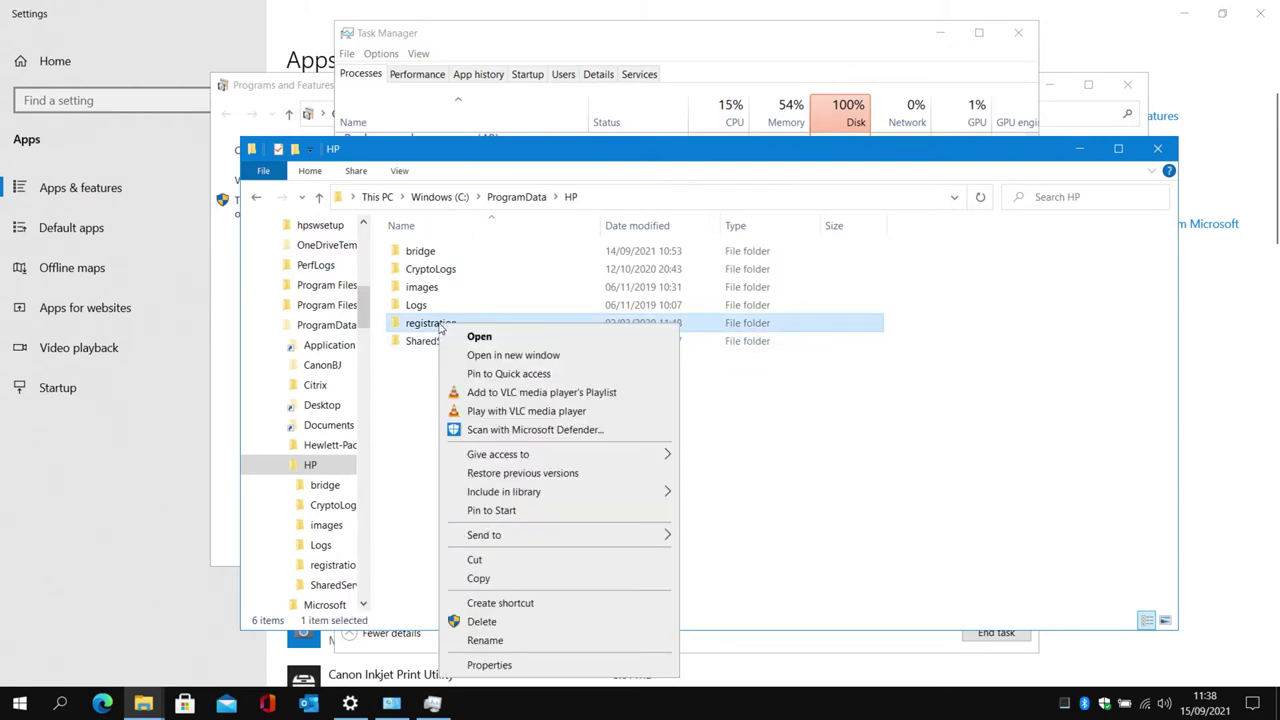
click(504, 666)
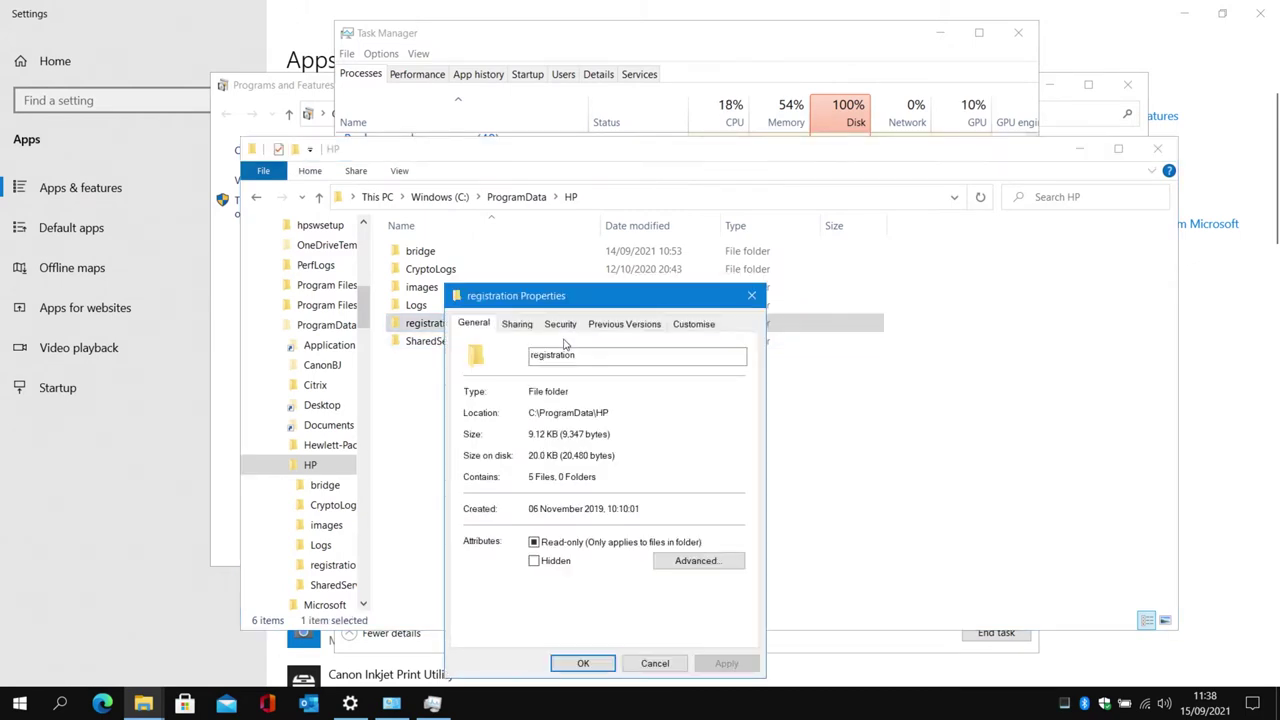
click(560, 324)
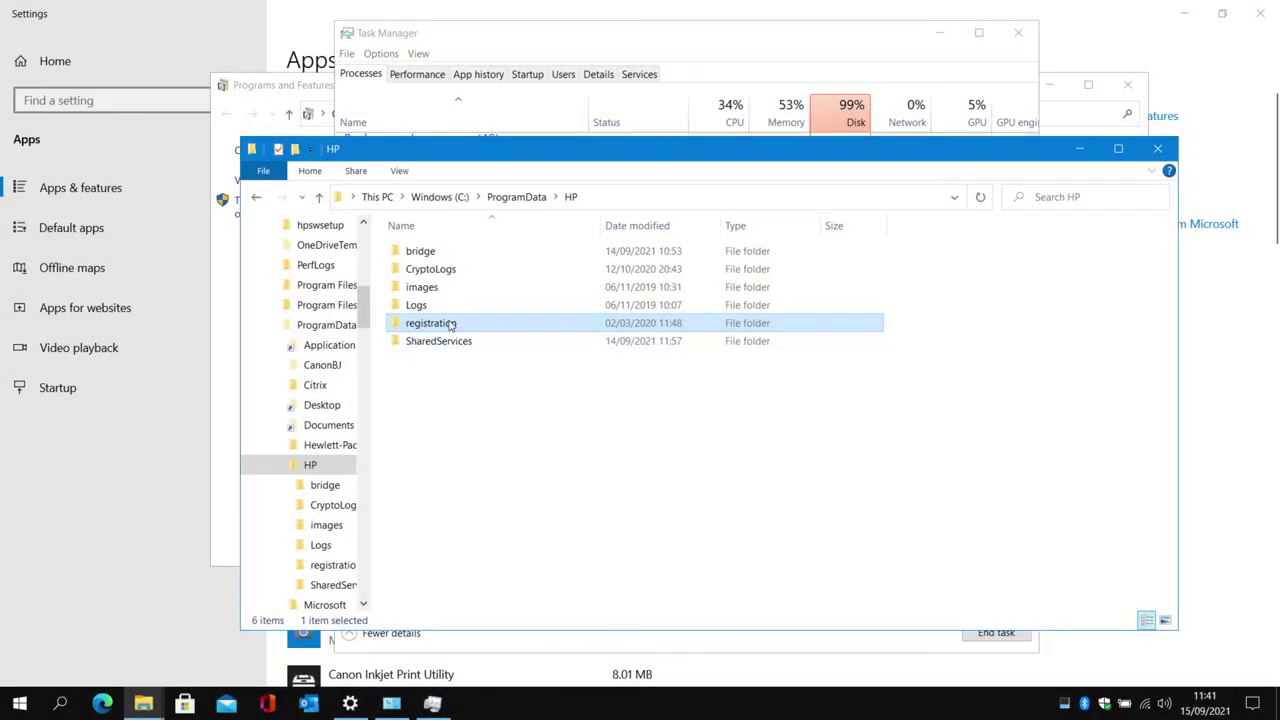
right_click(452, 324)
click(510, 626)
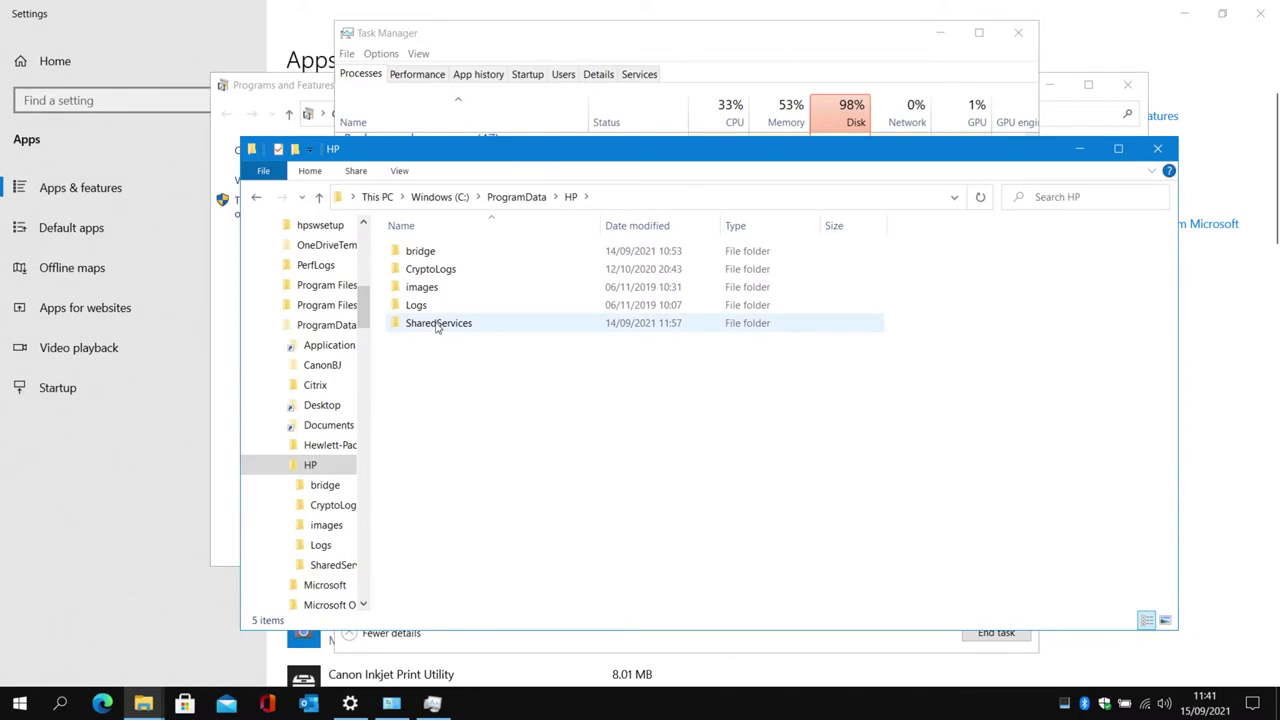
- Look over the remaining SharedServices and Logs folders and go back up to ProgramData
click(435, 323)
click(416, 305)
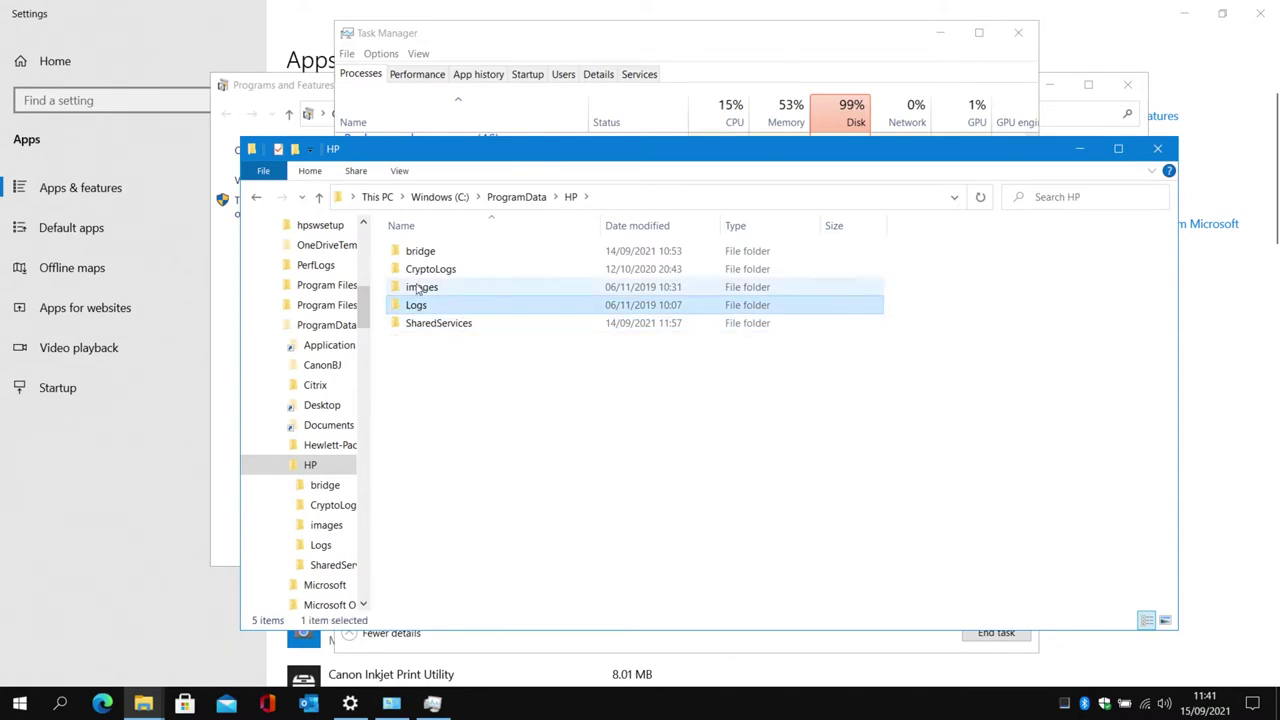
click(516, 197)
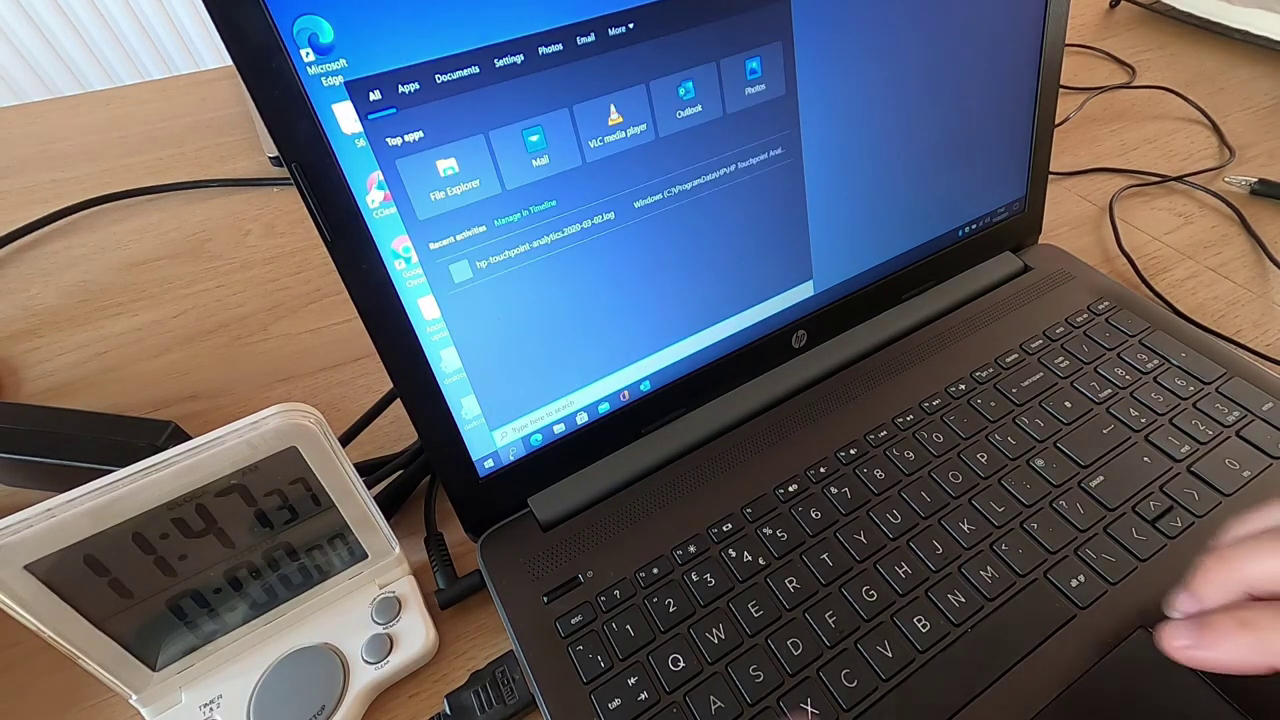
- Search for "services" to open the Services console, and set the AMD External Events Utility service to Disabled
text(s)
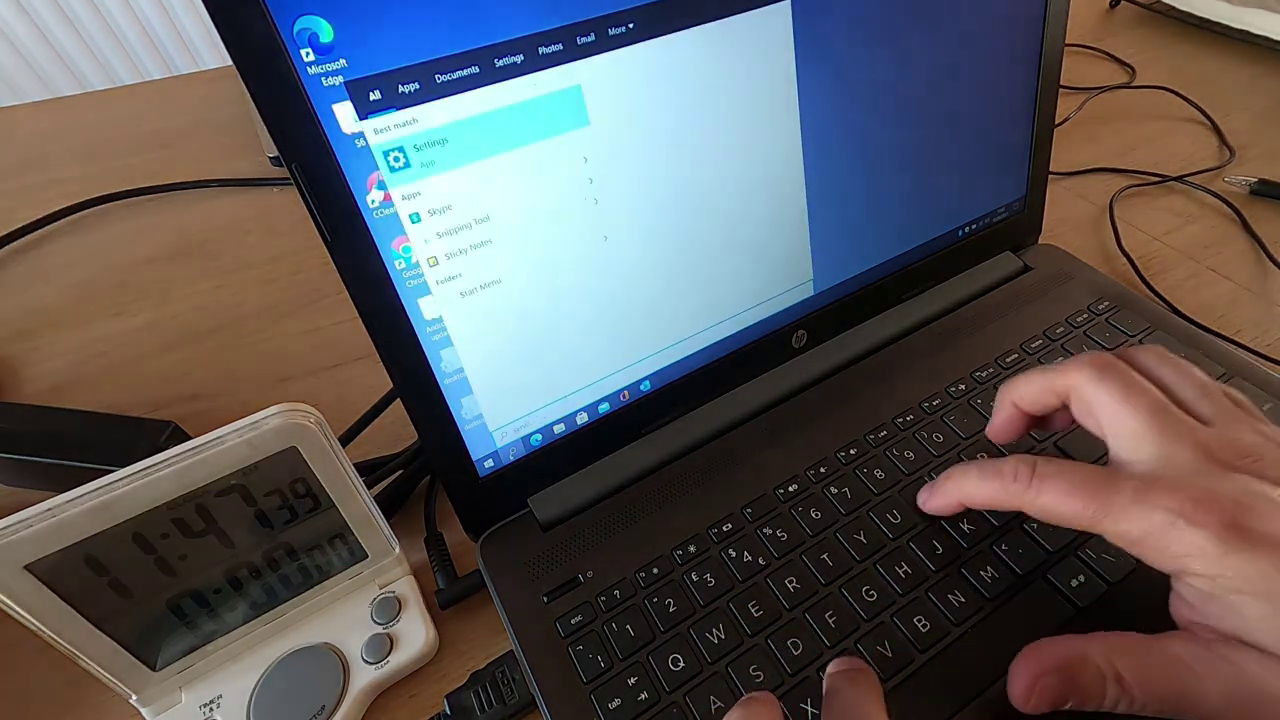
text(ervices)
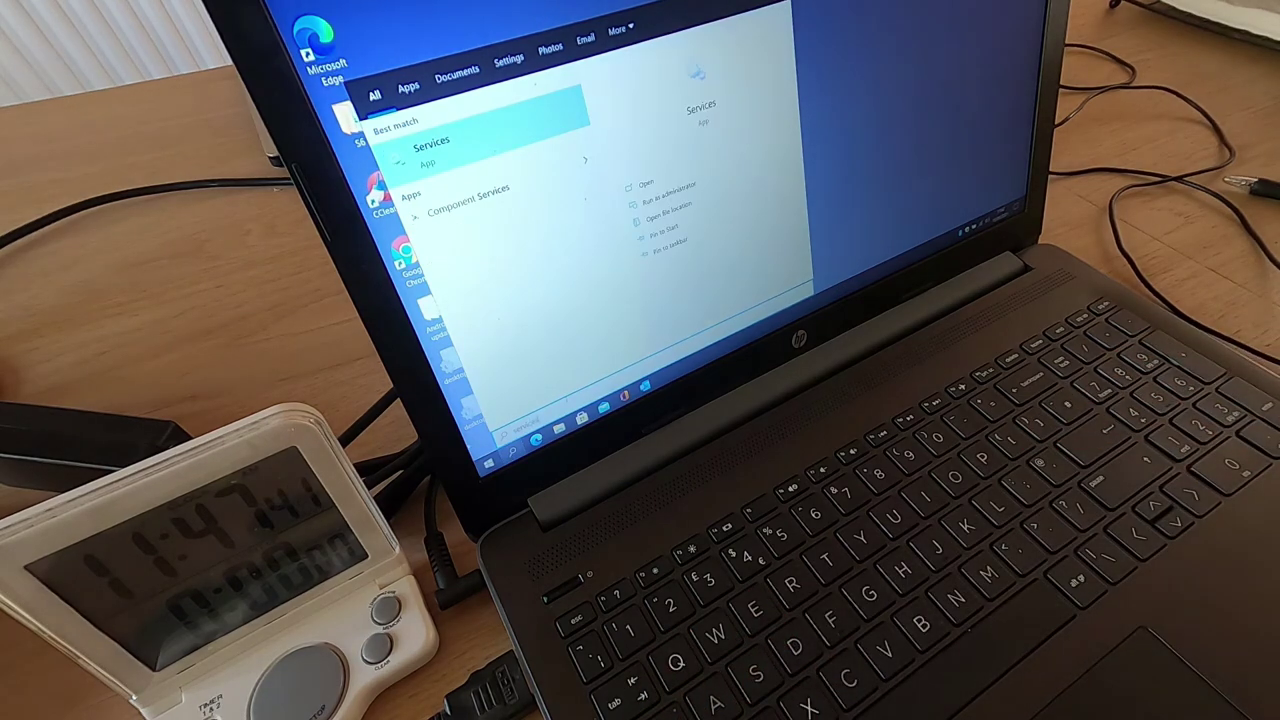
click(452, 133)
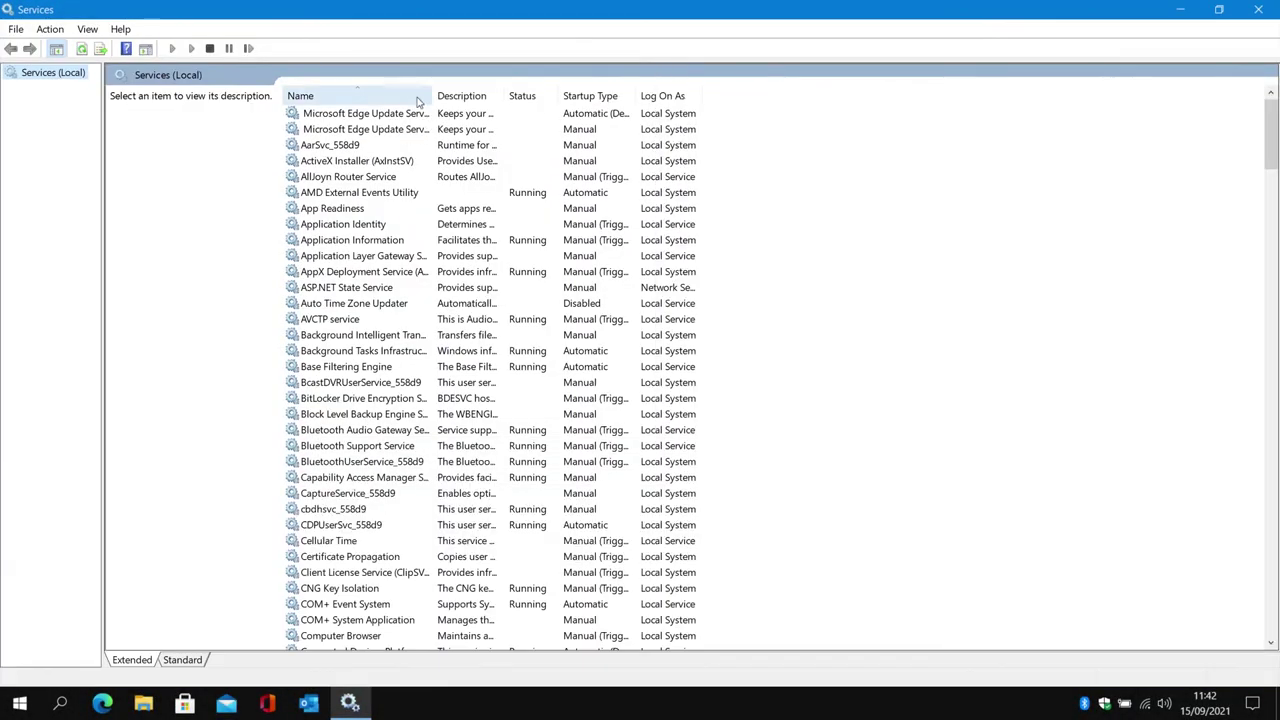
click(415, 192)
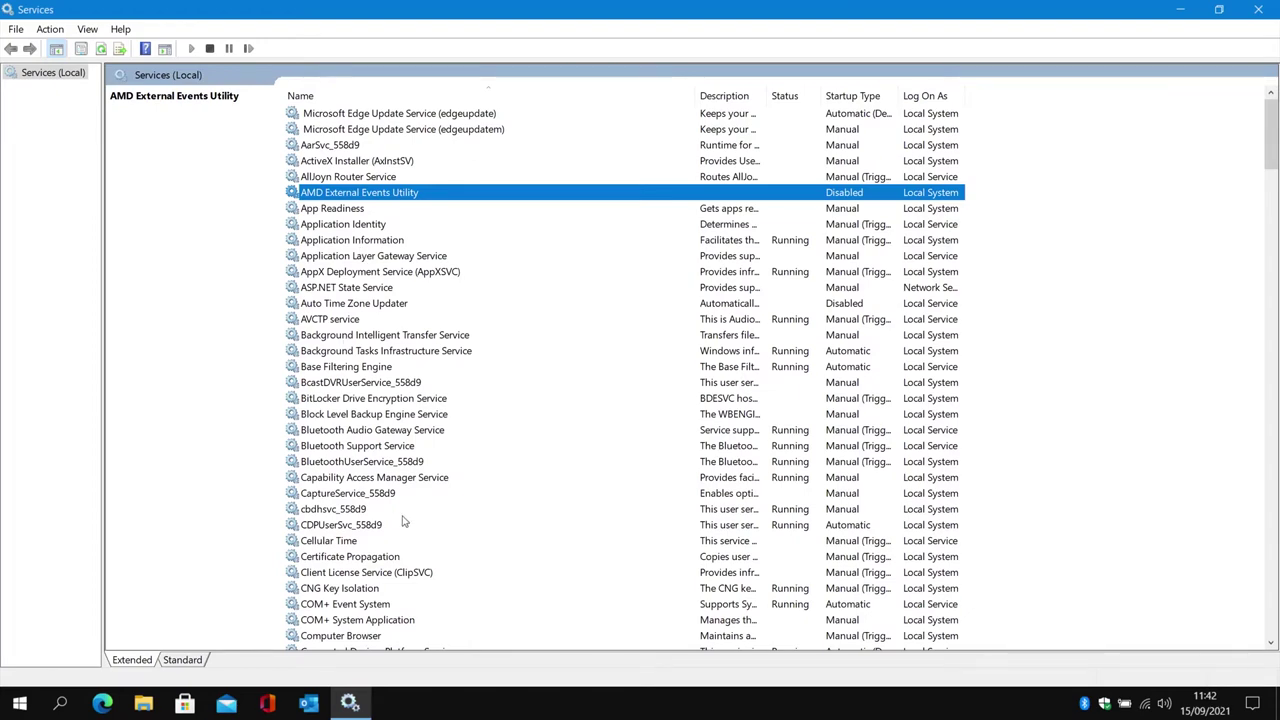
- Find the HP services in the list and check the status of the Analytics, App Helper, Diagnostics, Network and System Info entries
scroll(400, 517, down, 7)
scroll(407, 519, down, 9)
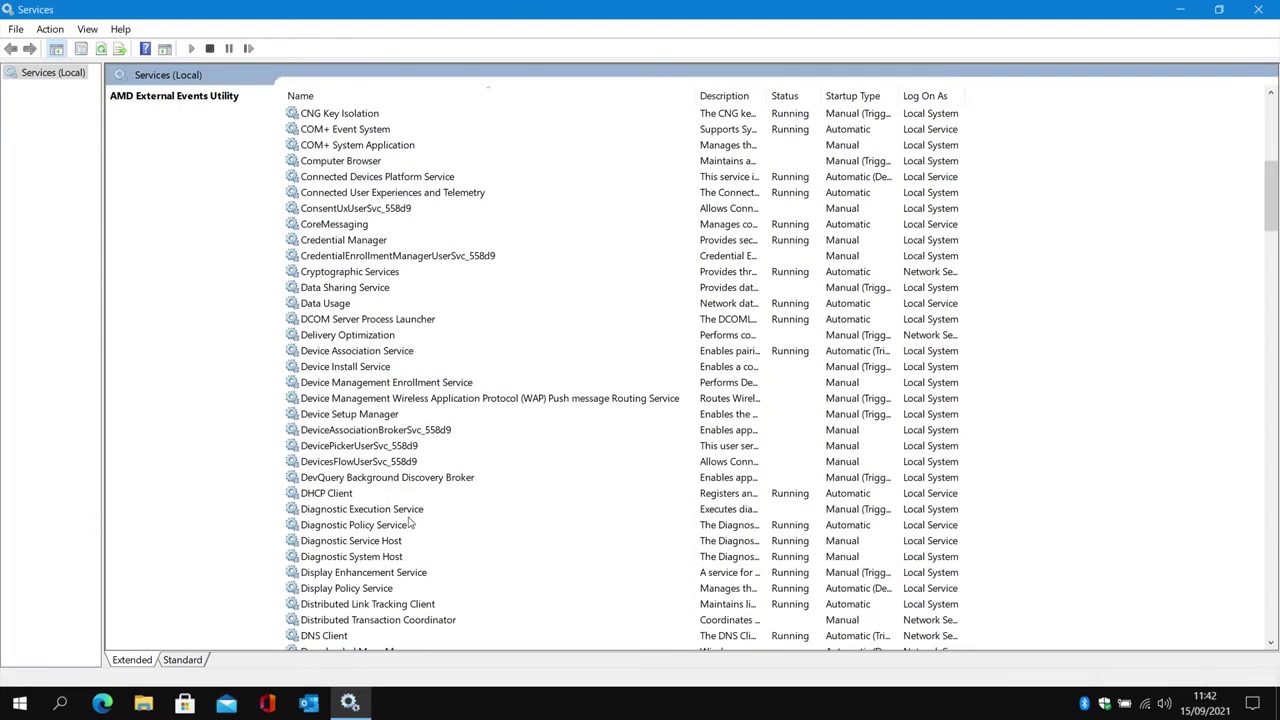
scroll(414, 522, down, 2)
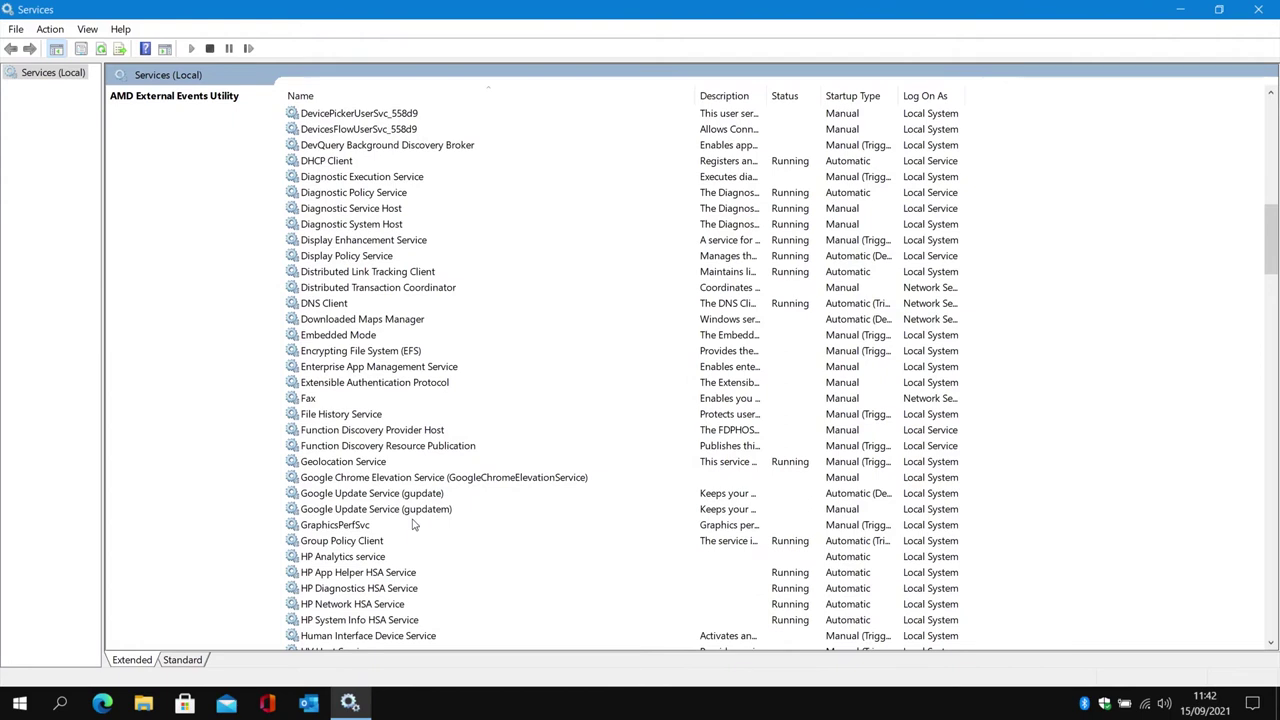
click(343, 511)
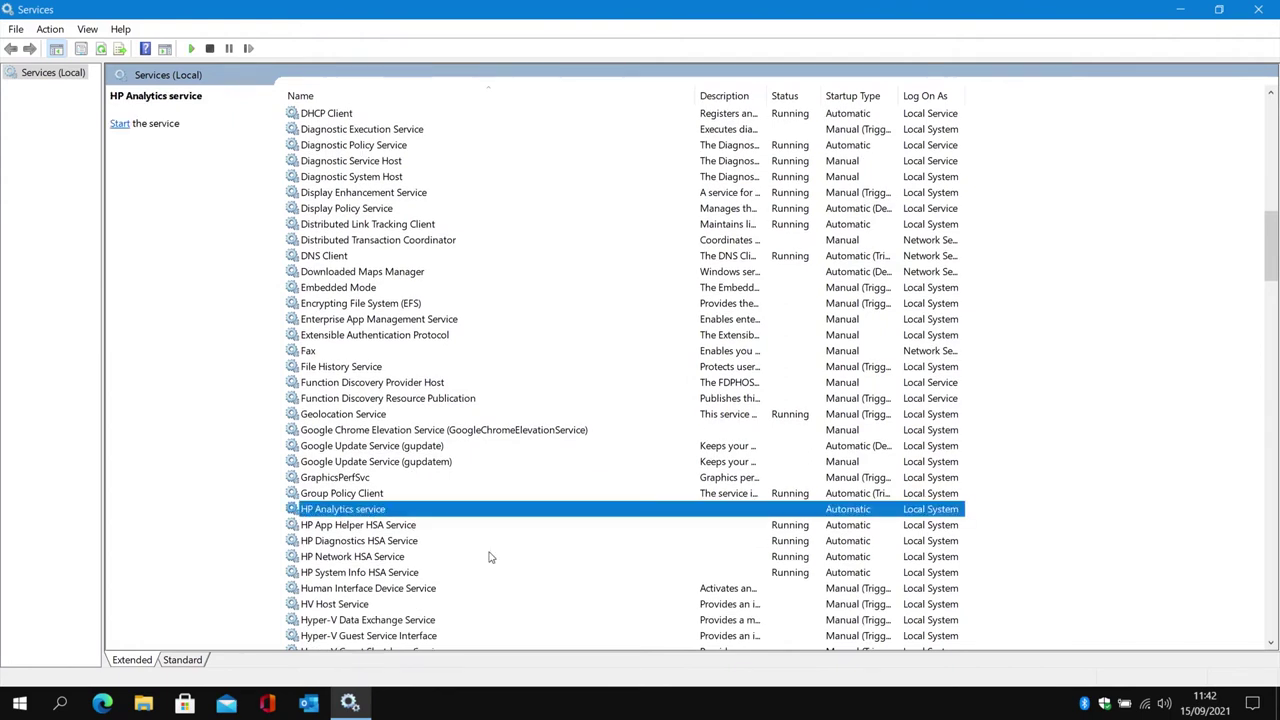
scroll(489, 557, down, 2)
click(355, 431)
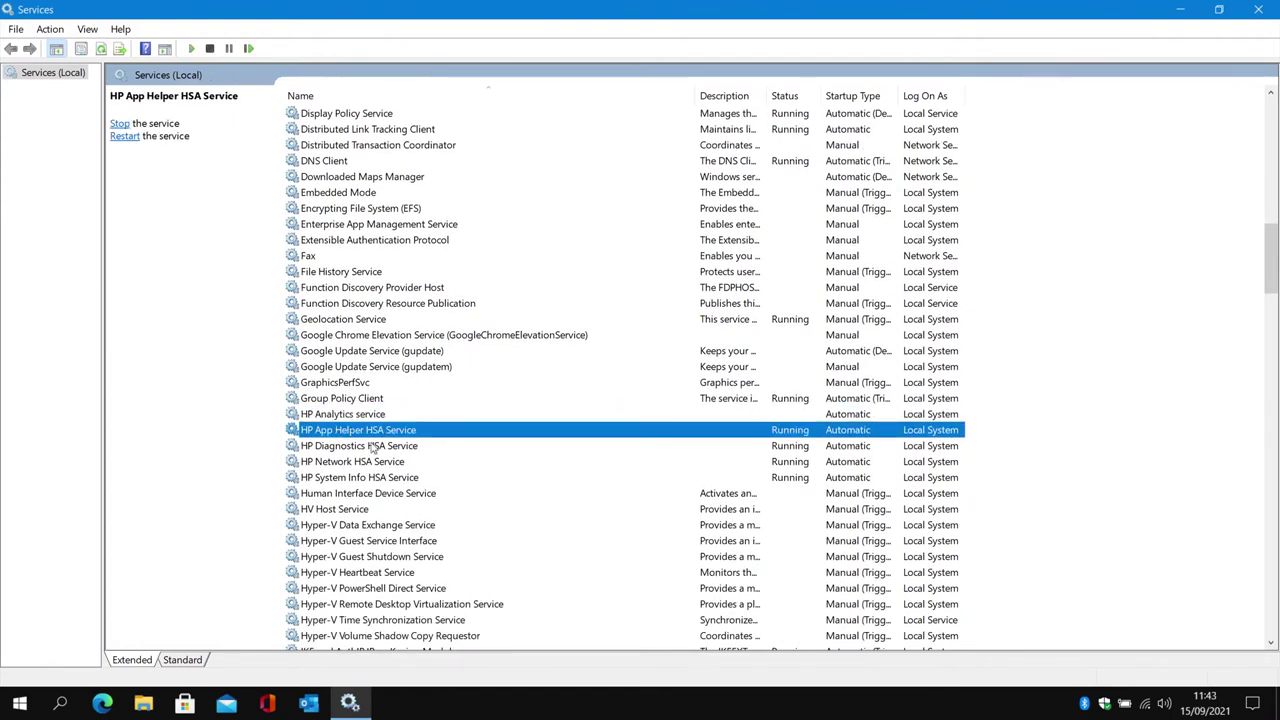
click(366, 448)
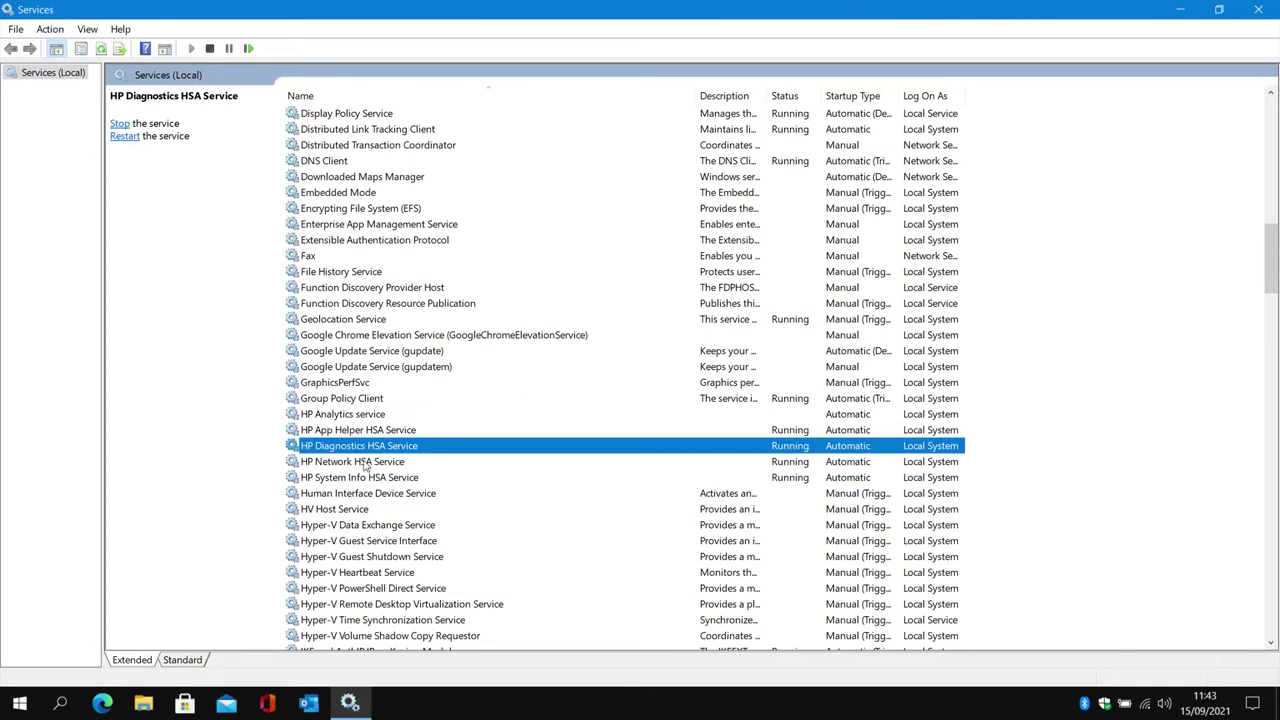
click(370, 463)
click(378, 479)
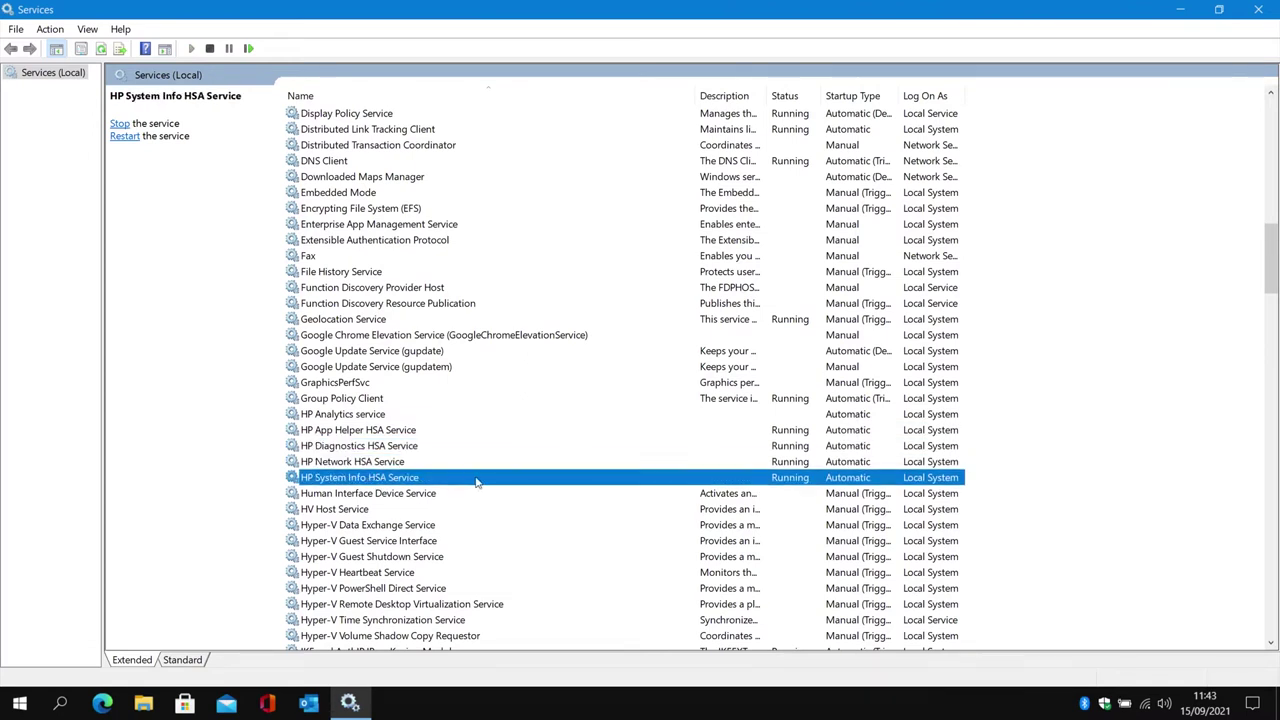
click(377, 414)
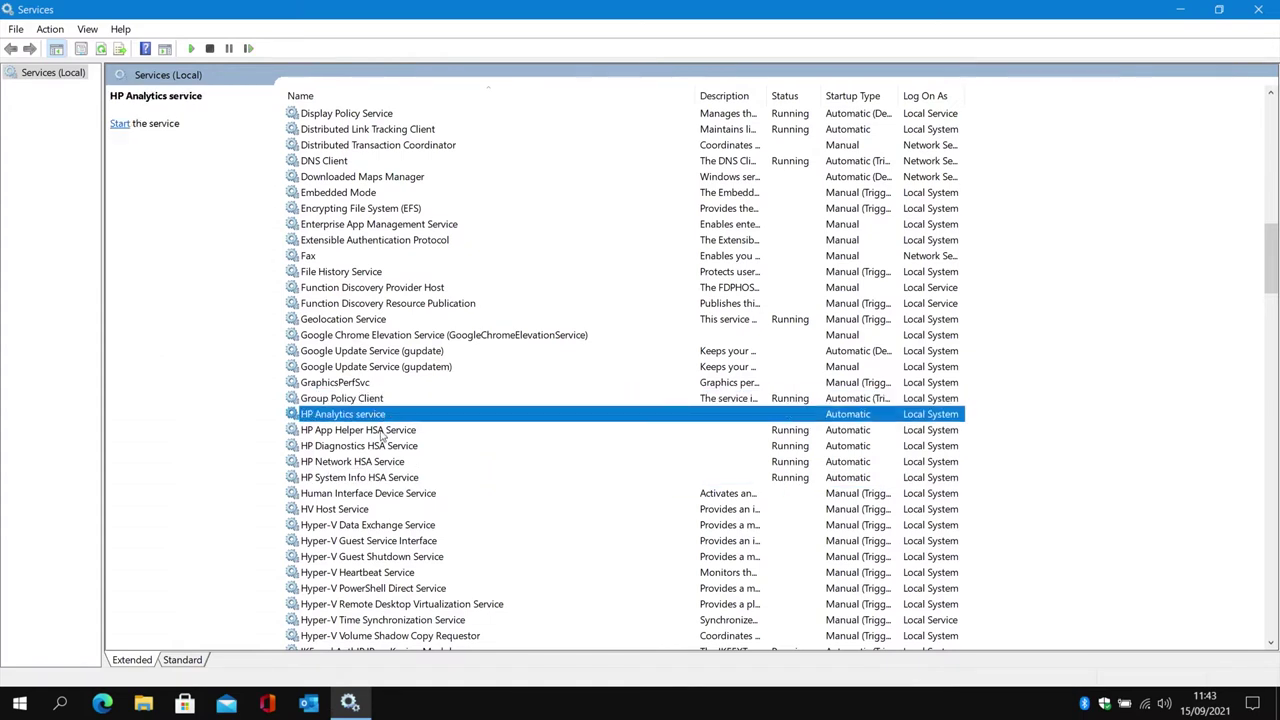
- Stop the HP App Helper HSA Service and the HP Diagnostics HSA Service
click(381, 431)
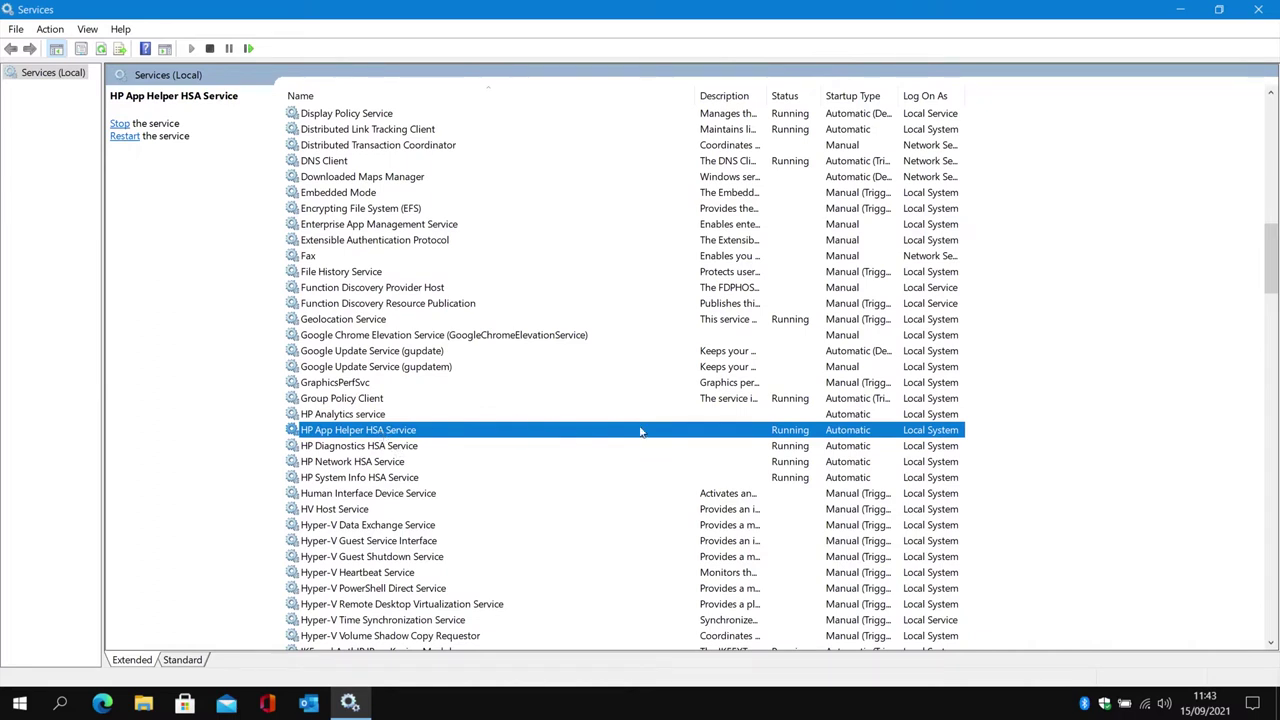
click(410, 447)
click(410, 431)
right_click(410, 431)
click(435, 461)
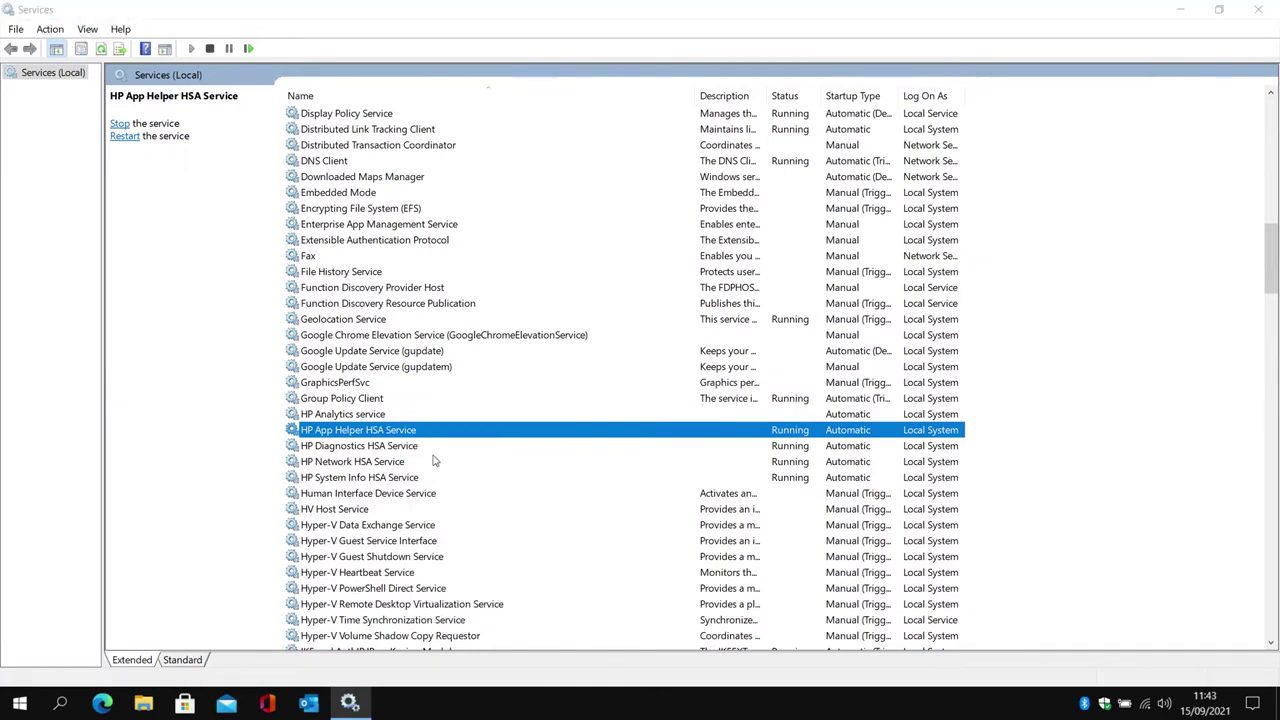
click(400, 447)
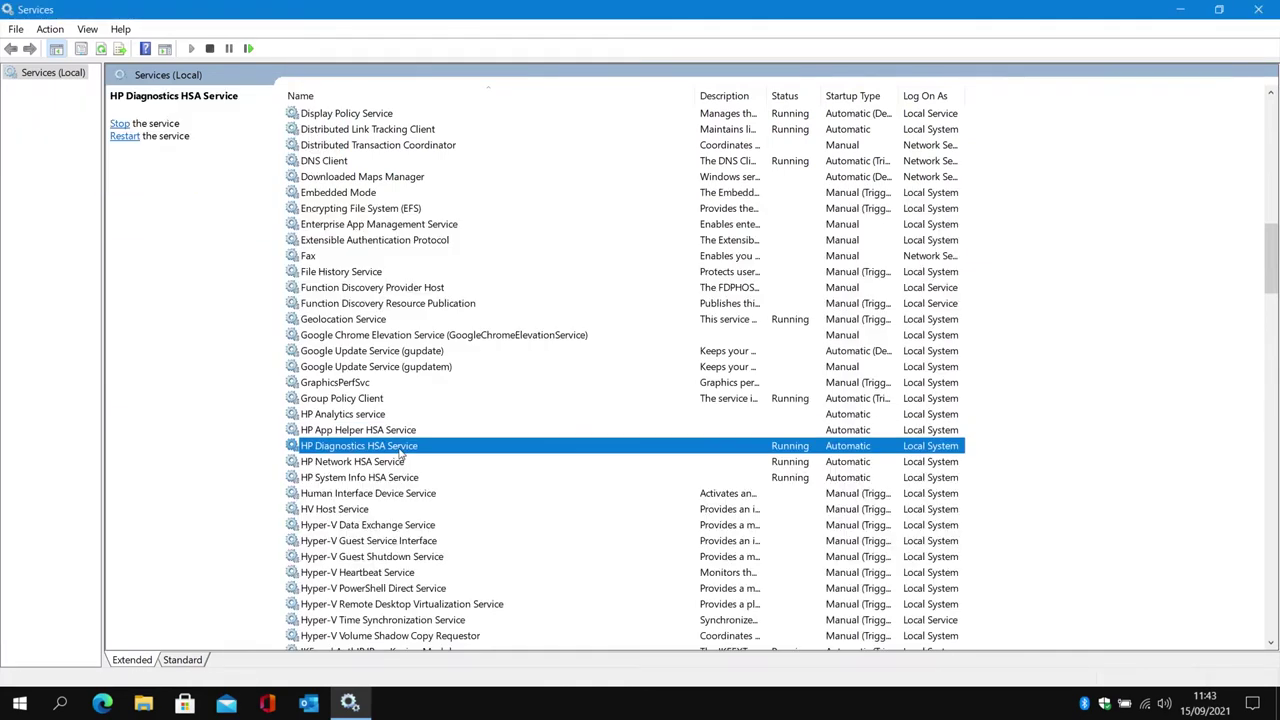
right_click(400, 452)
click(405, 477)
- Stop the HP Network HSA Service and the HP System Info HSA Service
click(390, 463)
right_click(390, 463)
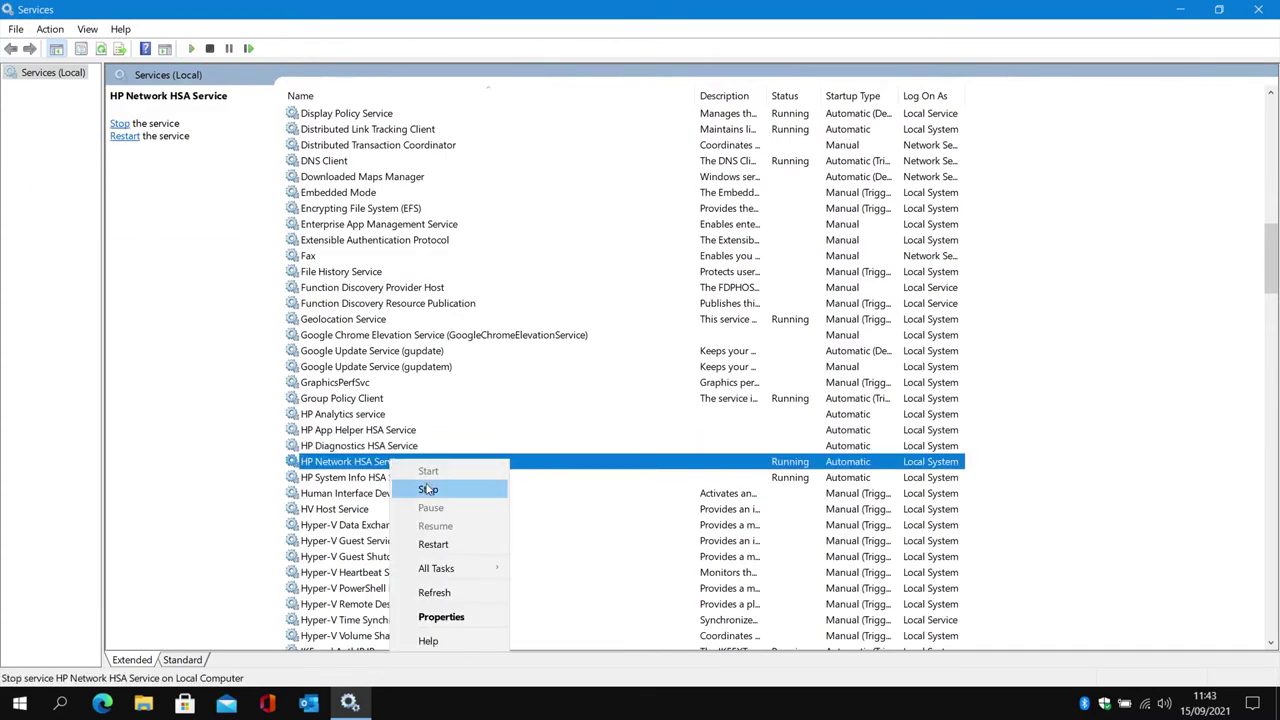
click(428, 488)
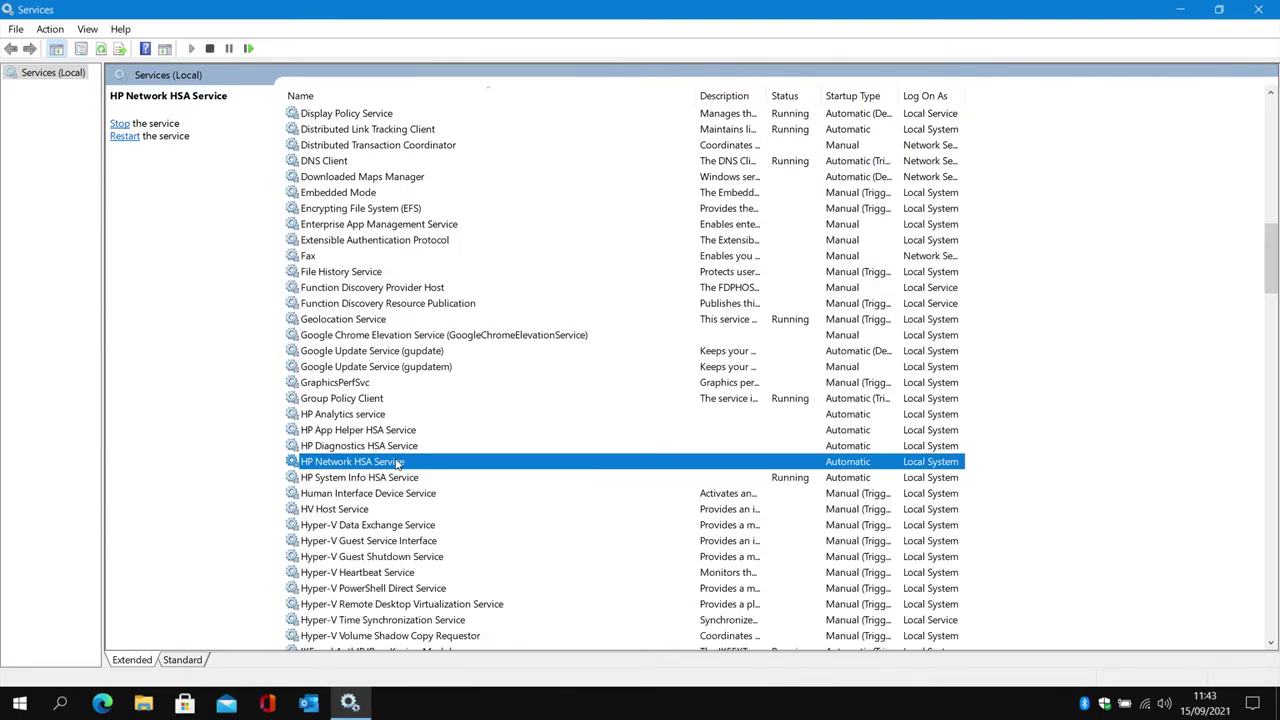
click(399, 462)
click(403, 478)
right_click(404, 479)
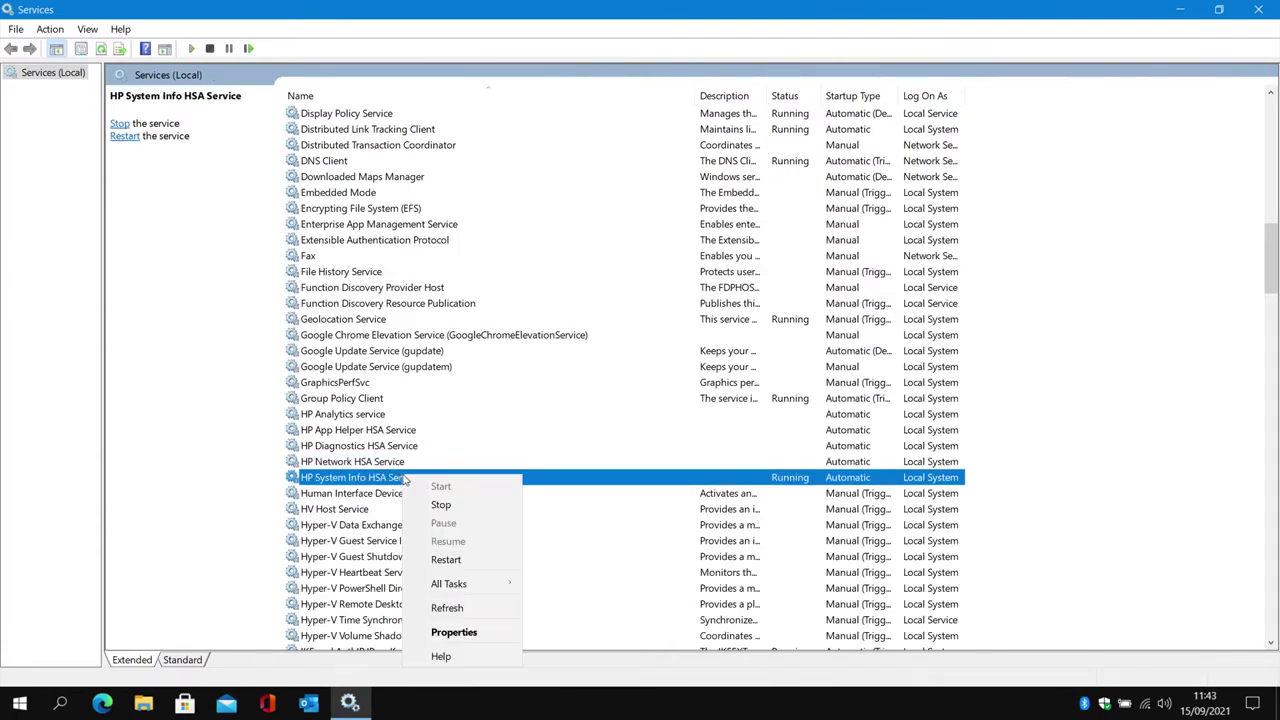
click(430, 503)
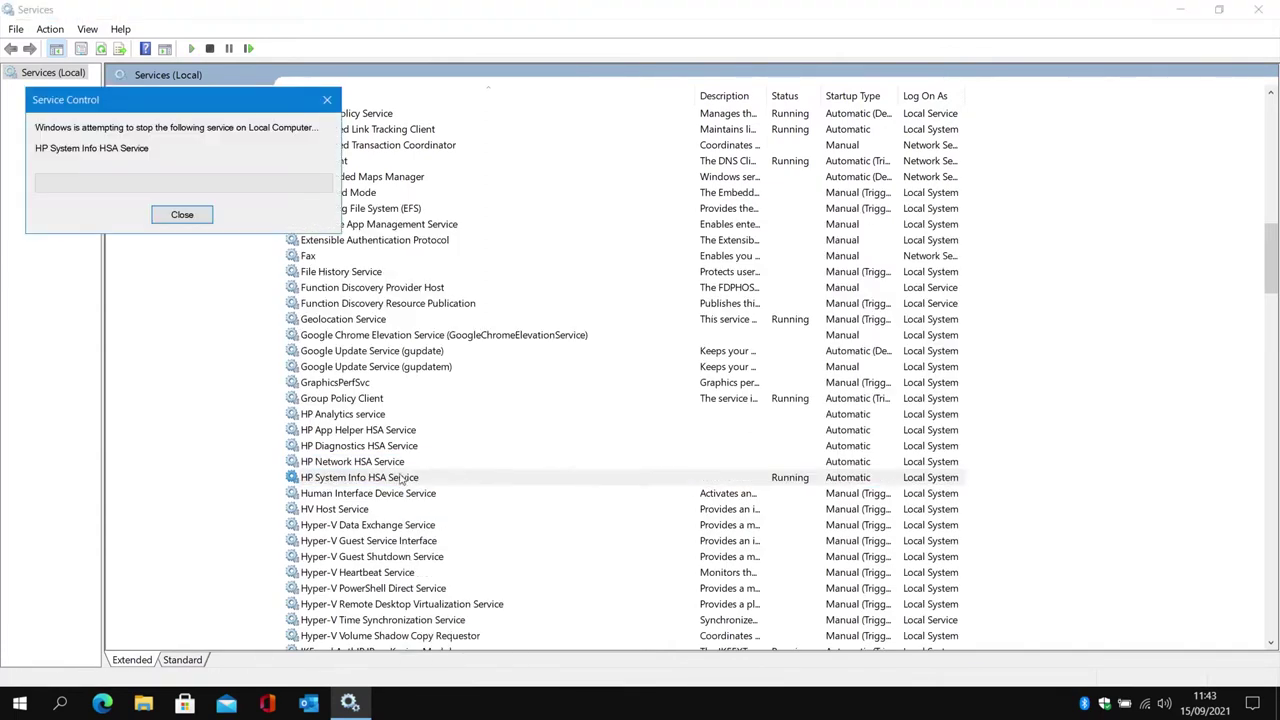
- Open the properties of the HP Analytics service to check its service name
click(362, 416)
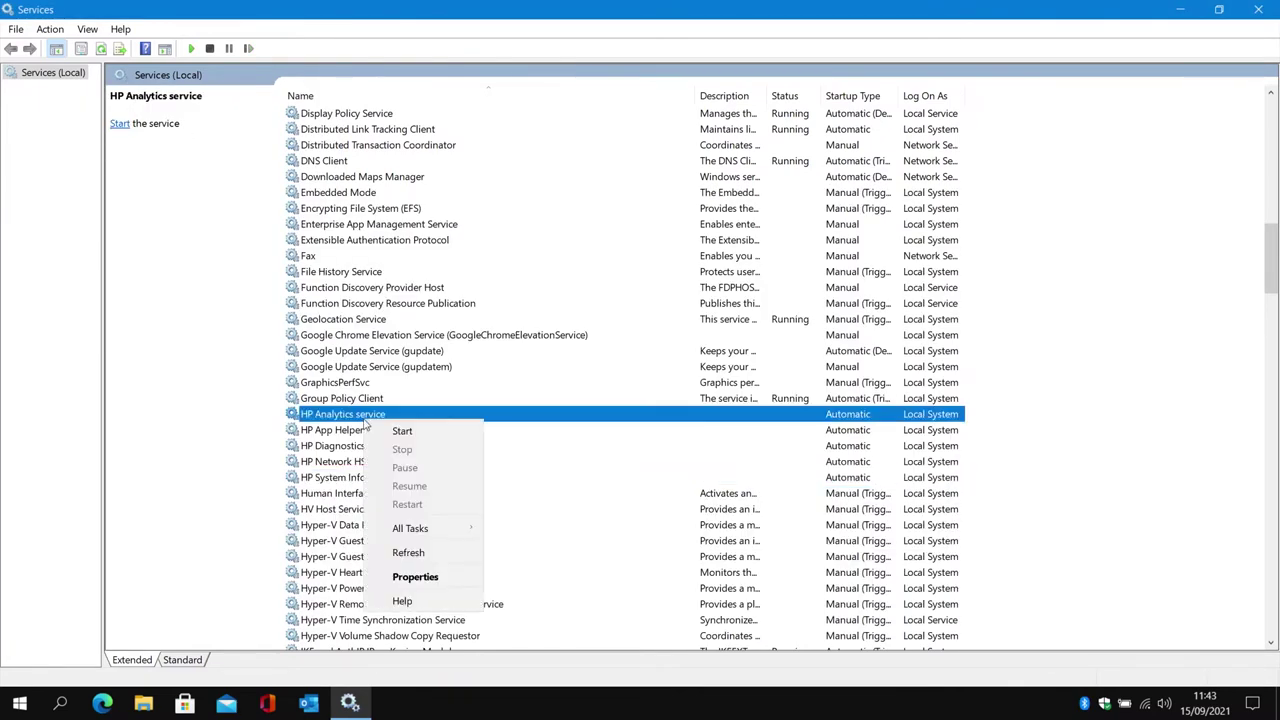
click(415, 577)
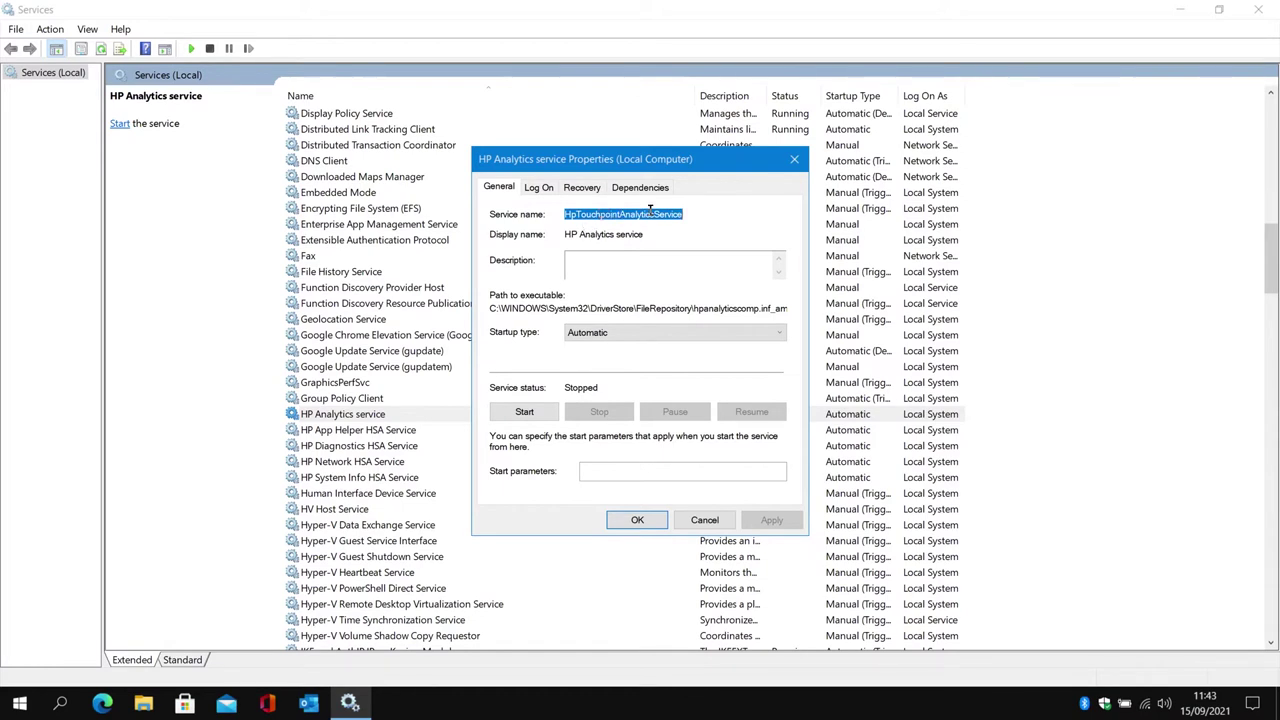
- Search for "regedit", open the Registry Editor and allow it to make changes to the device
click(58, 705)
text(regedit)
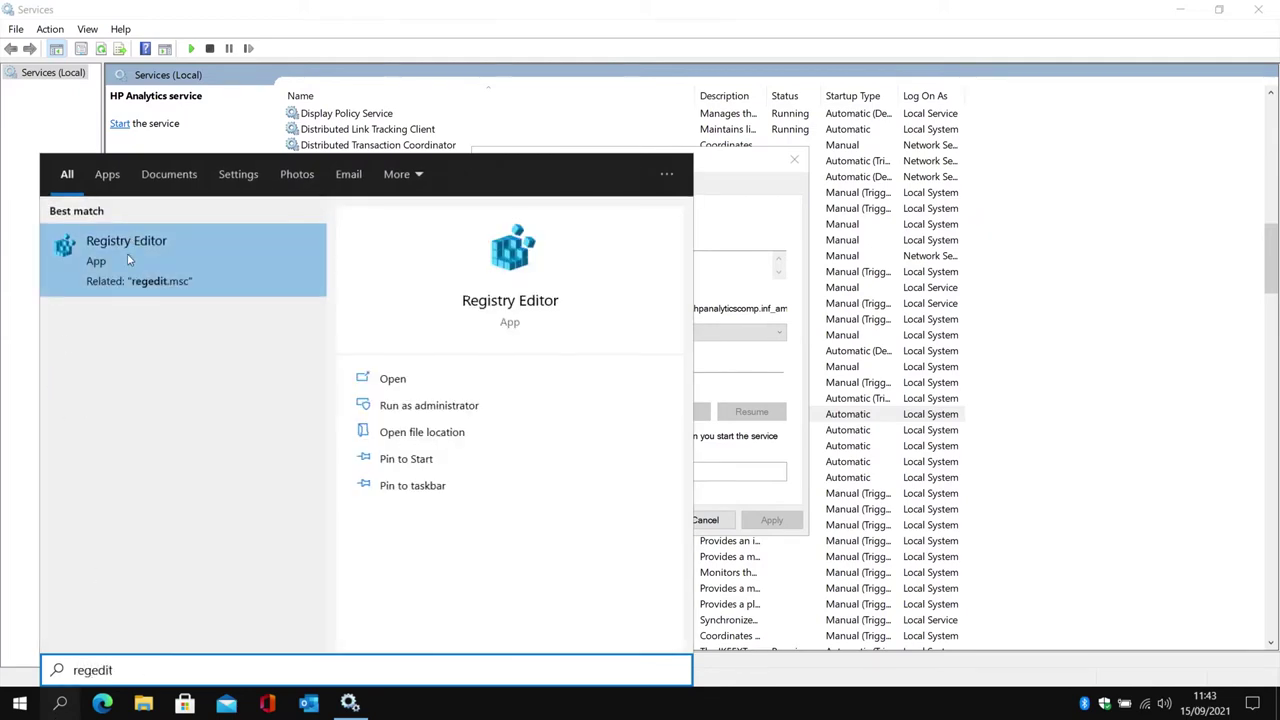
click(128, 259)
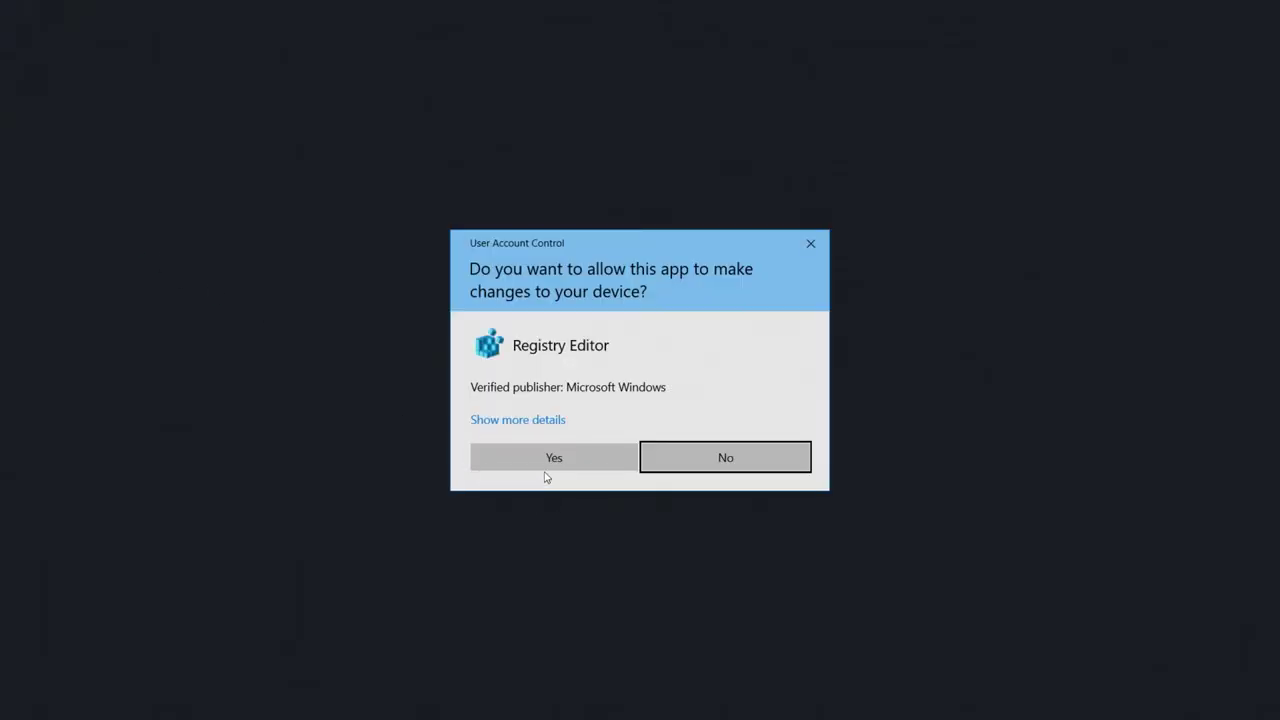
click(544, 468)
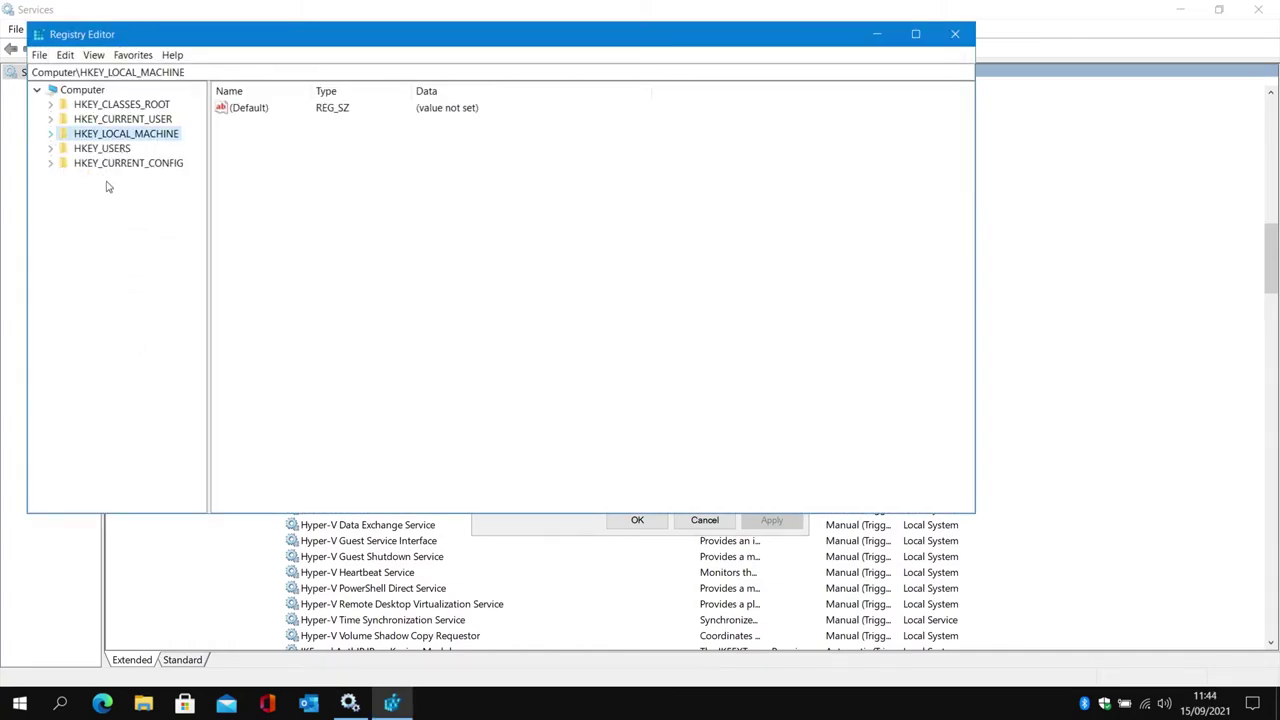
- Open the HKEY_LOCAL_MACHINE\SYSTEM\CurrentControlSet\Services key, widen the key tree and reposition the Registry Editor window
double_click(99, 136)
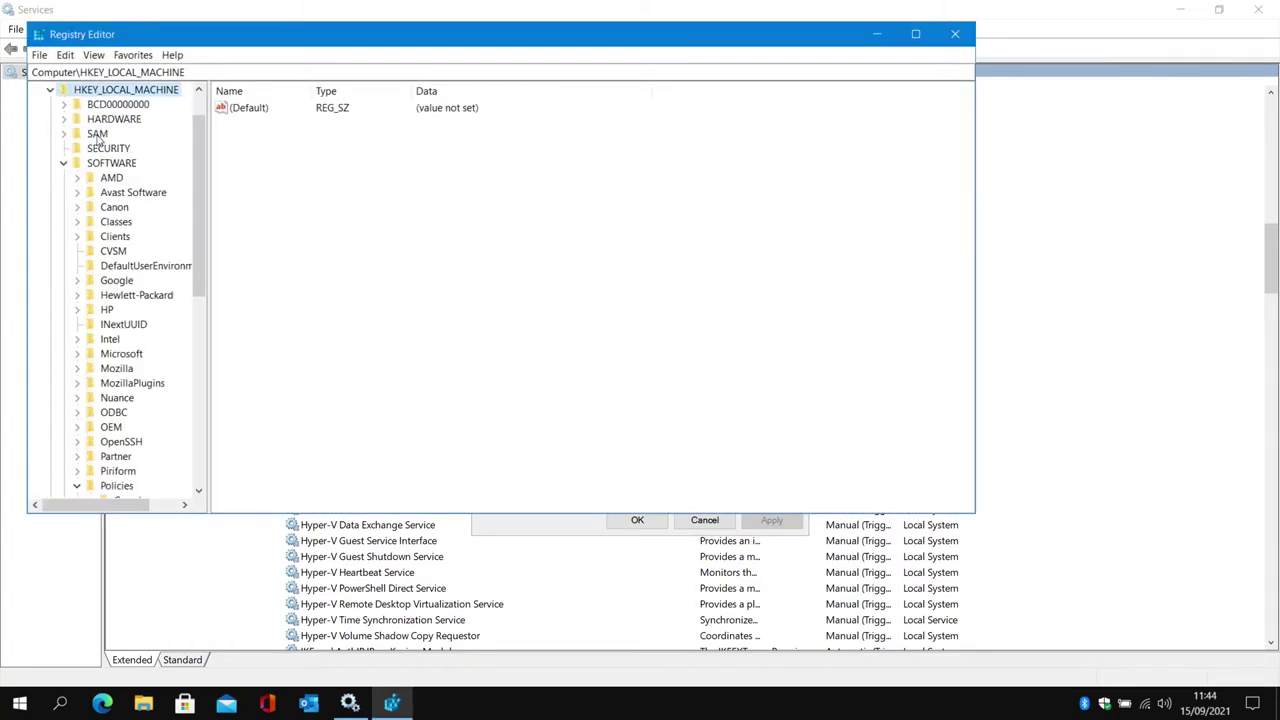
click(67, 164)
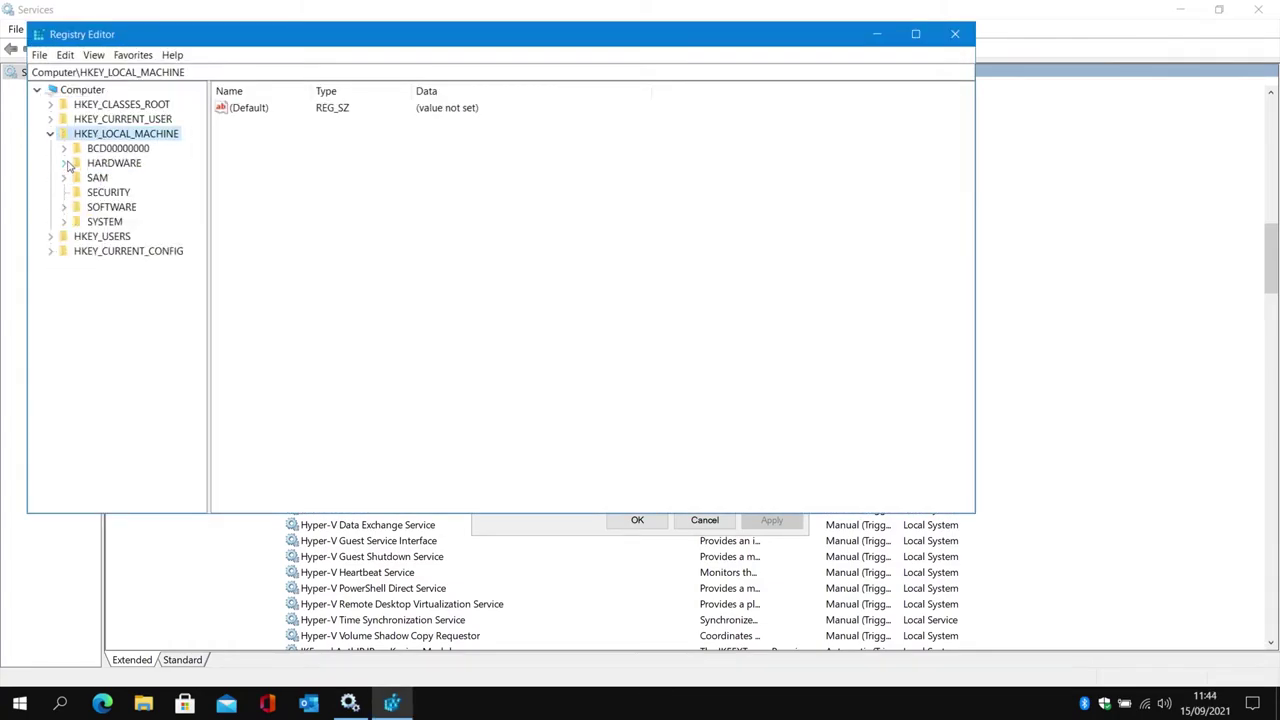
click(108, 224)
click(70, 222)
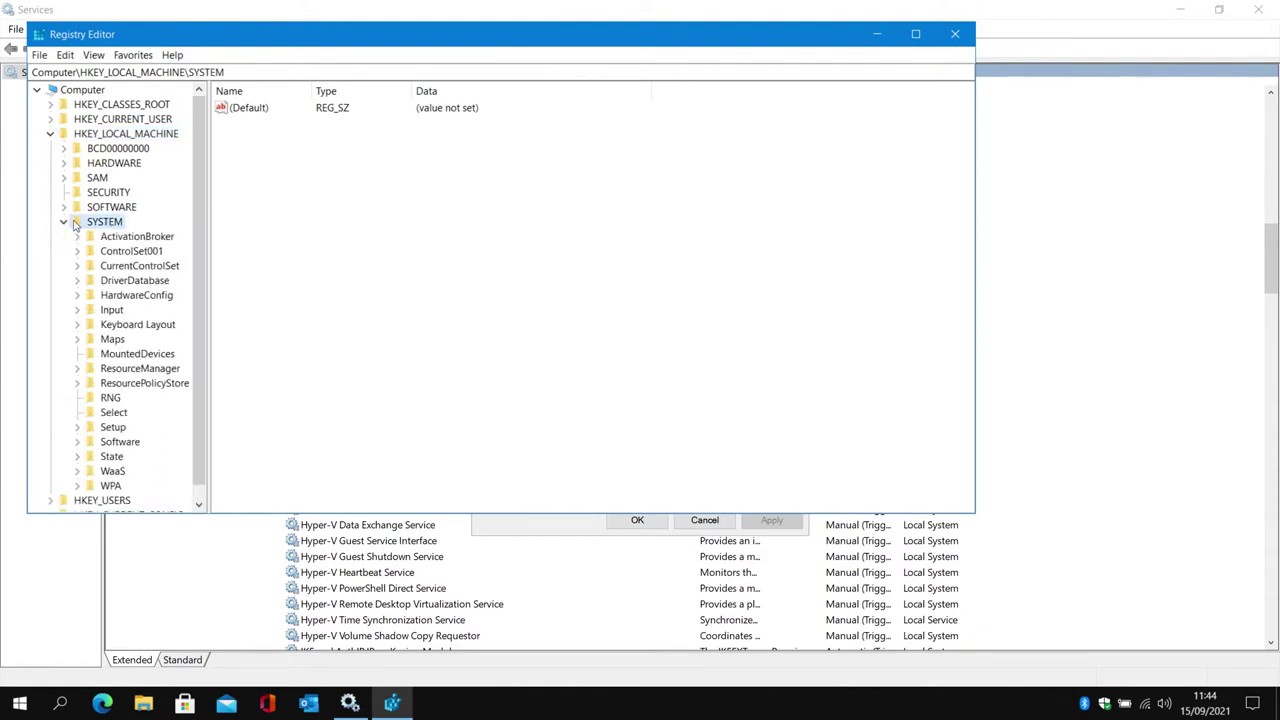
double_click(125, 266)
click(131, 340)
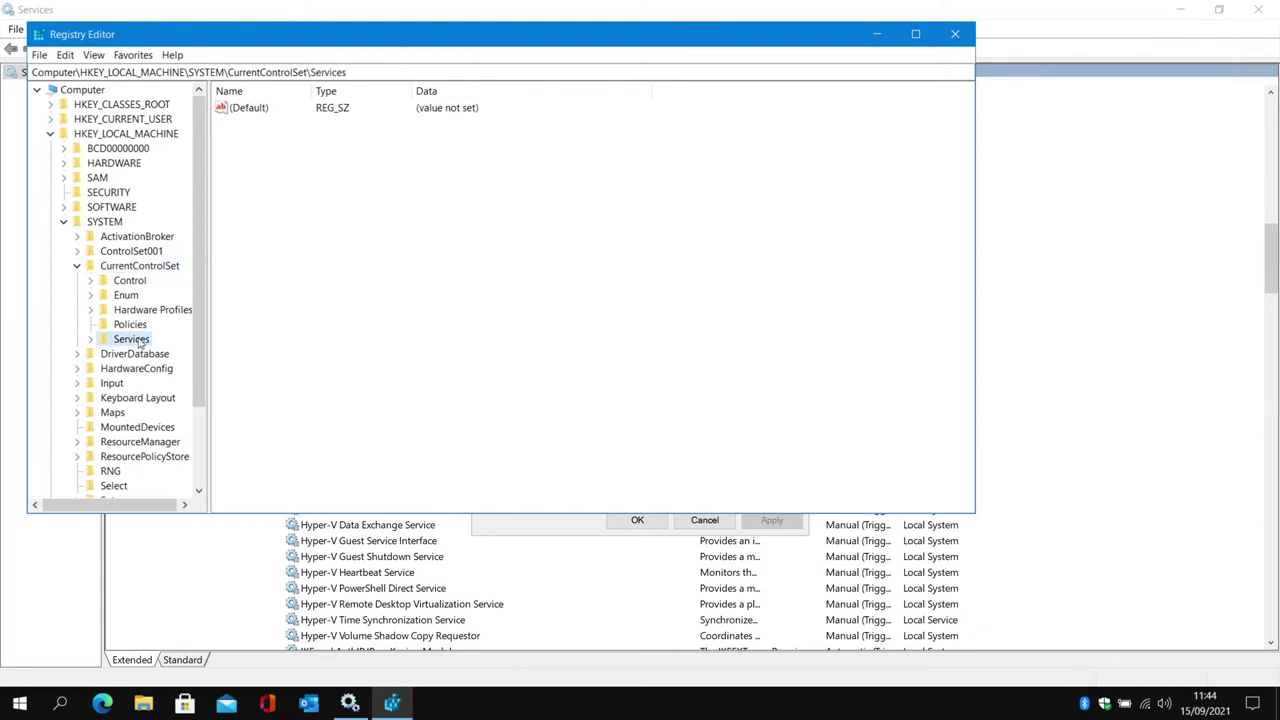
double_click(131, 340)
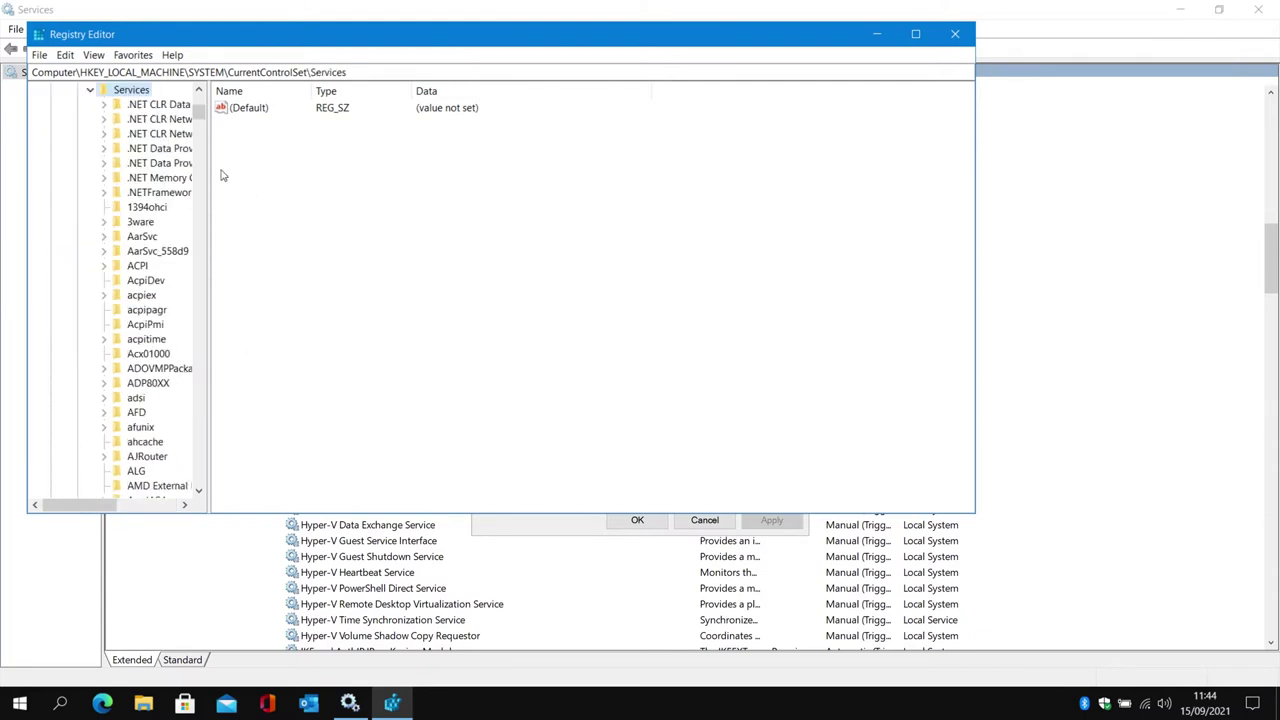
drag(209, 170, 340, 172)
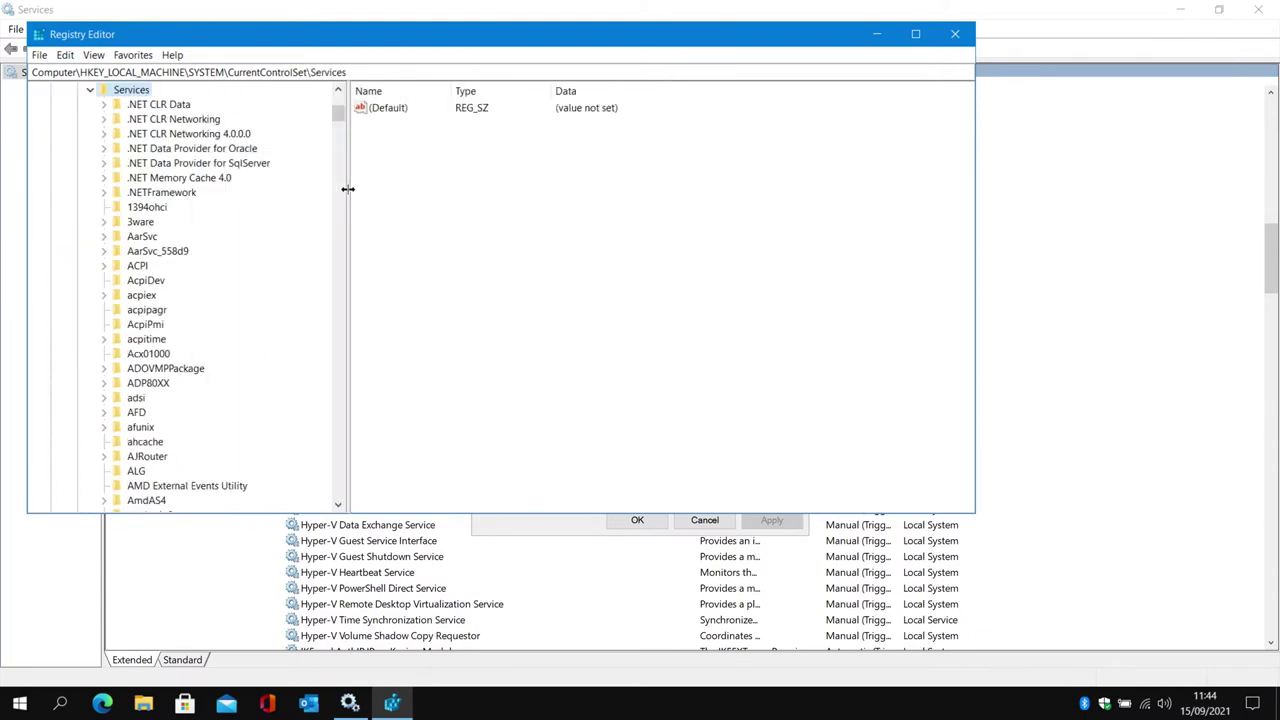
drag(353, 41, 533, 104)
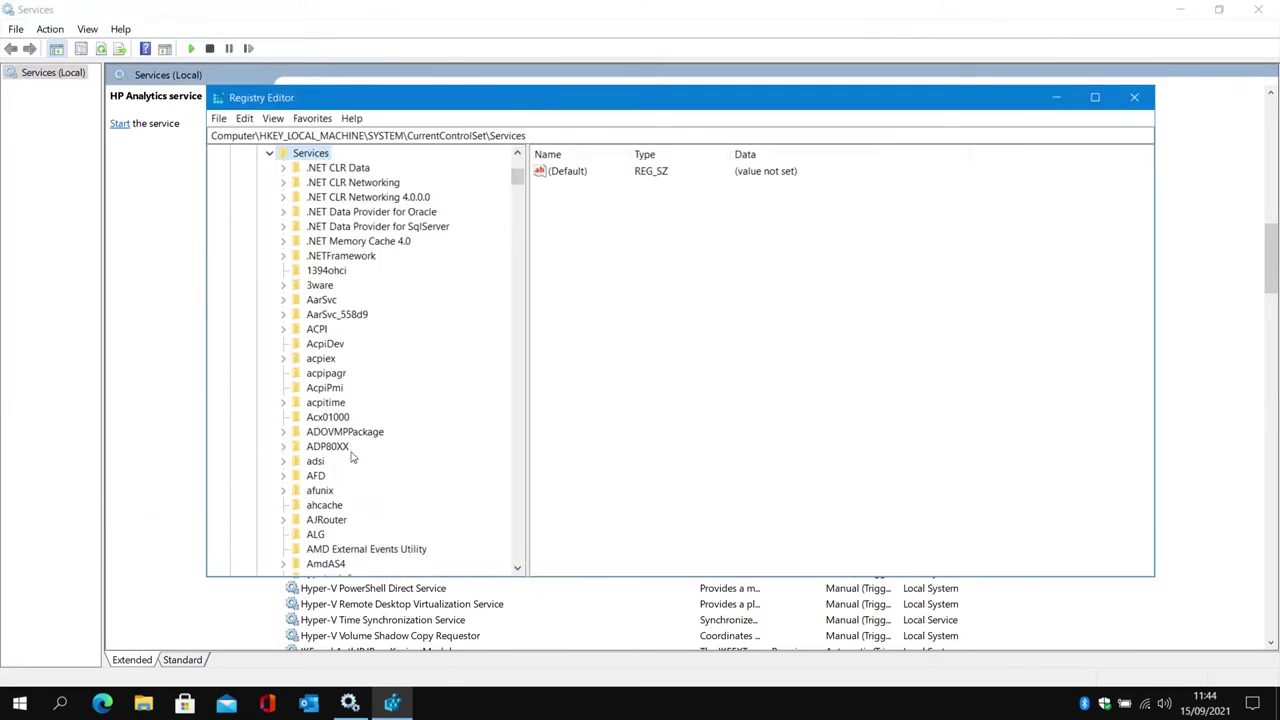
- Locate the HPAppHelperCap key under Services, widen the Data column to read its values, and permanently delete the key
click(322, 490)
scroll(392, 515, down, 10)
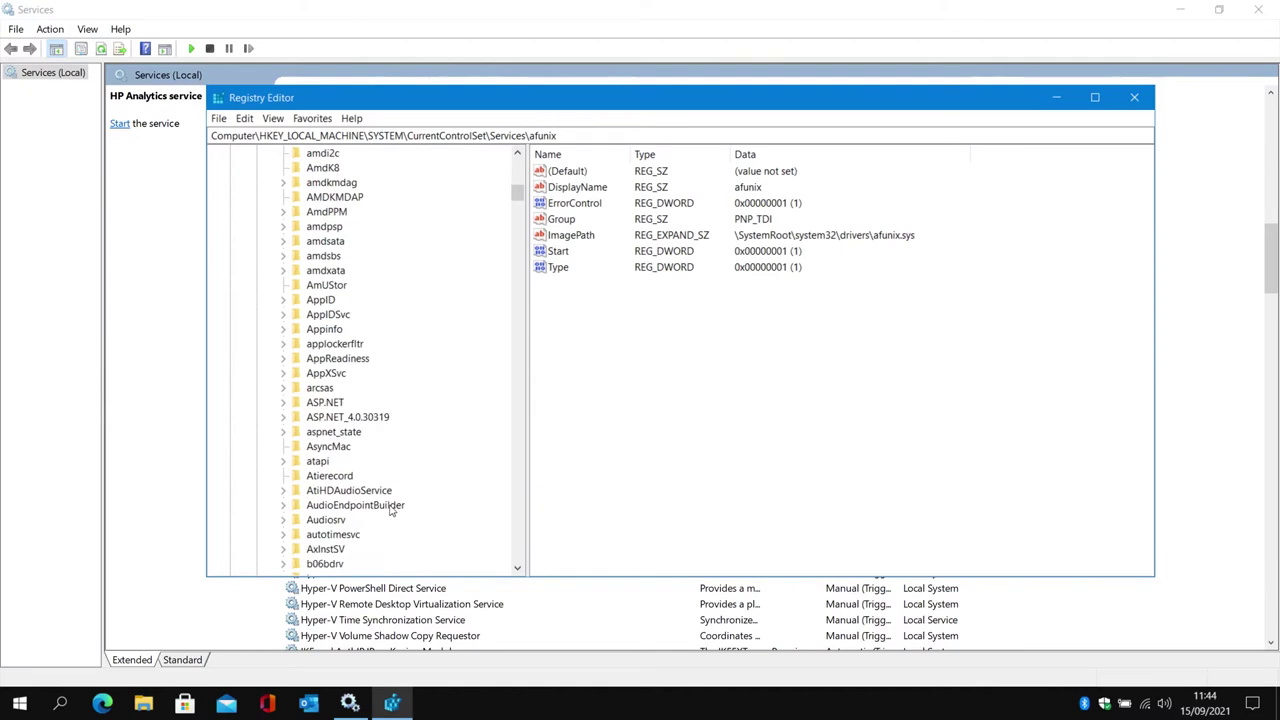
scroll(390, 510, down, 20)
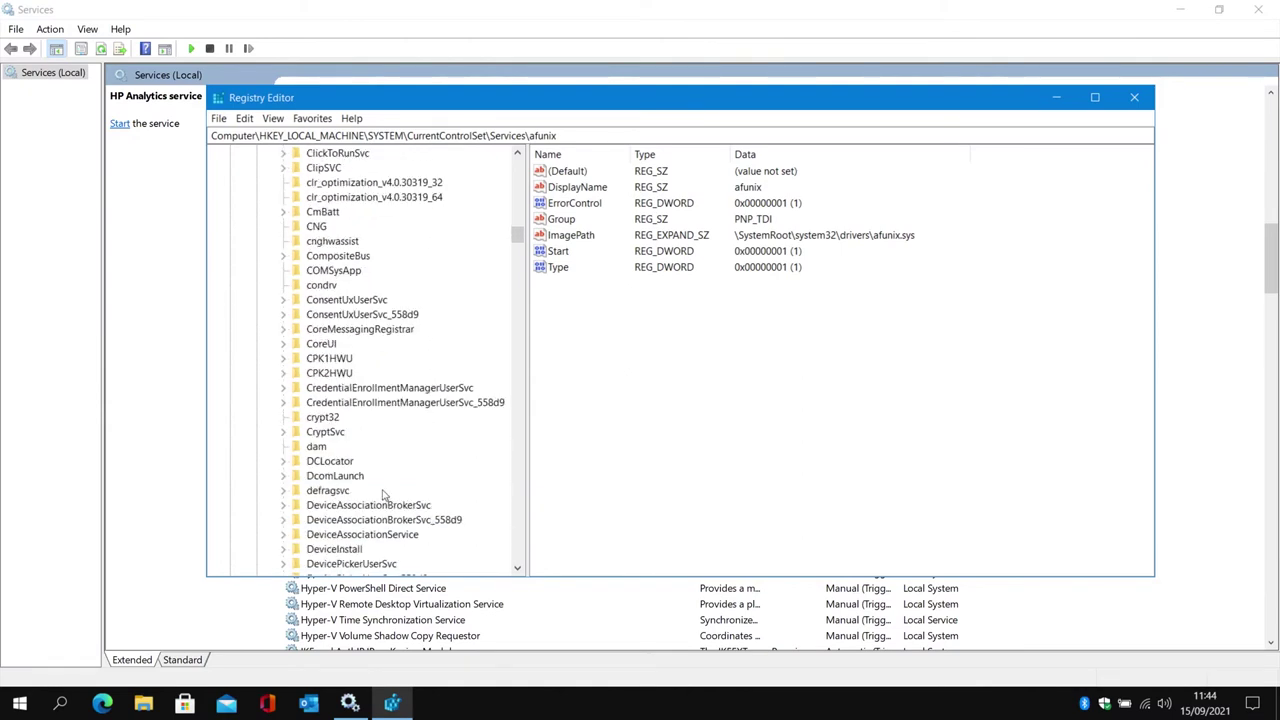
click(322, 315)
key(h)
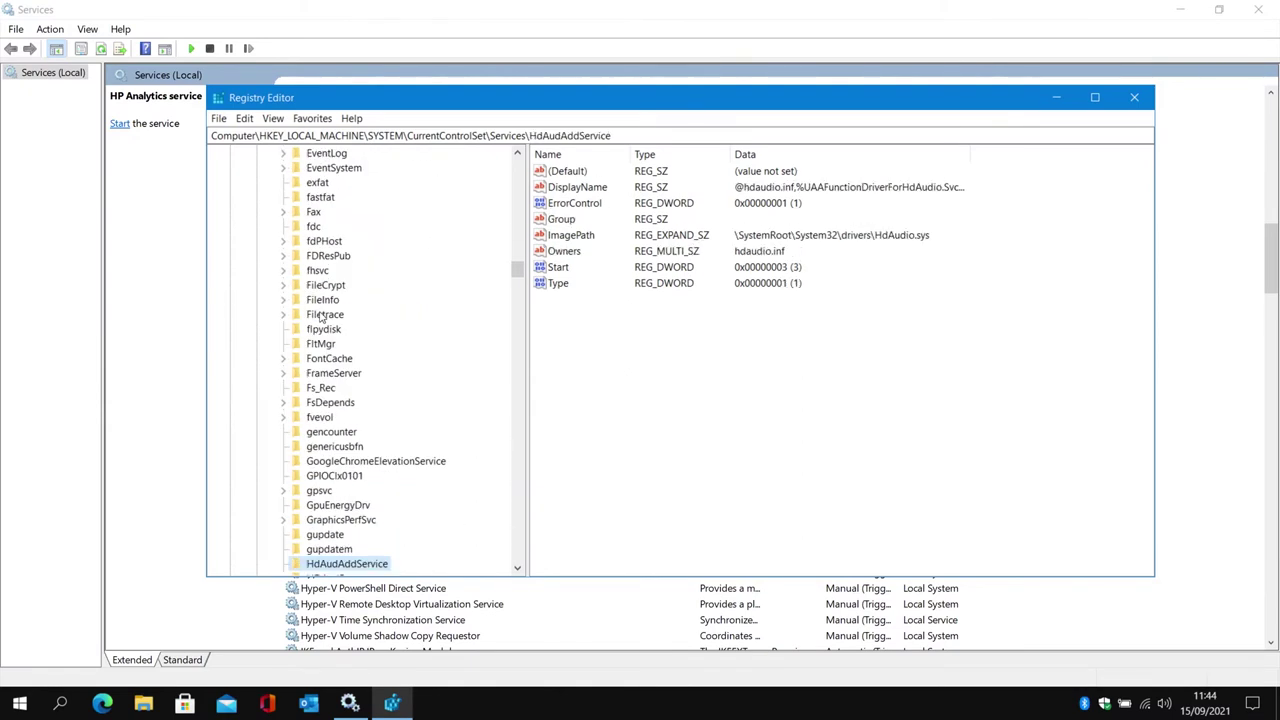
scroll(392, 440, down, 3)
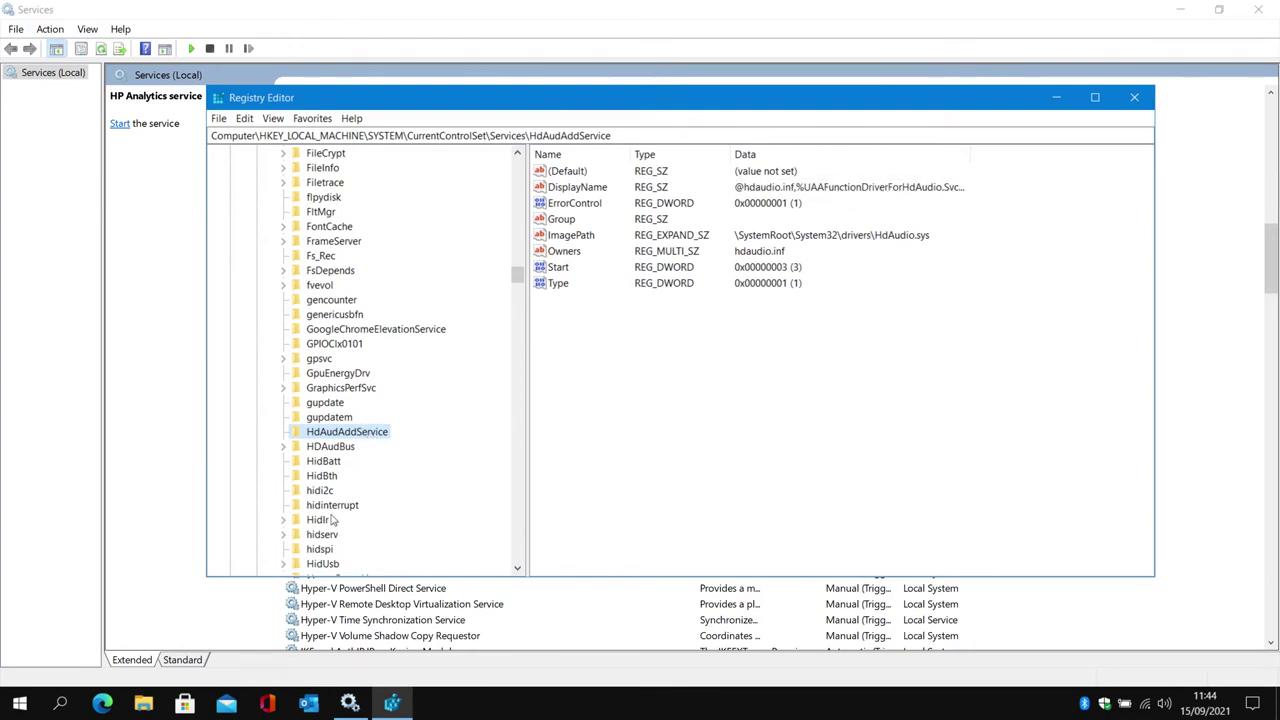
click(342, 448)
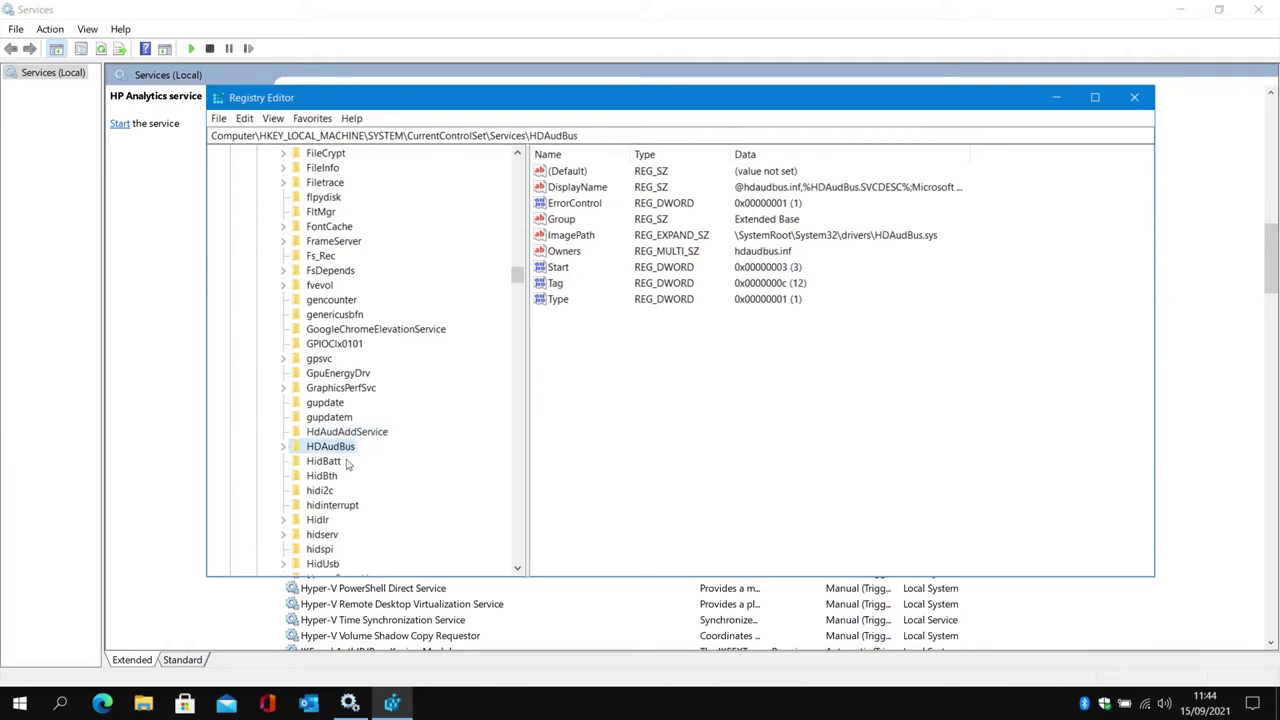
click(341, 506)
scroll(365, 522, down, 2)
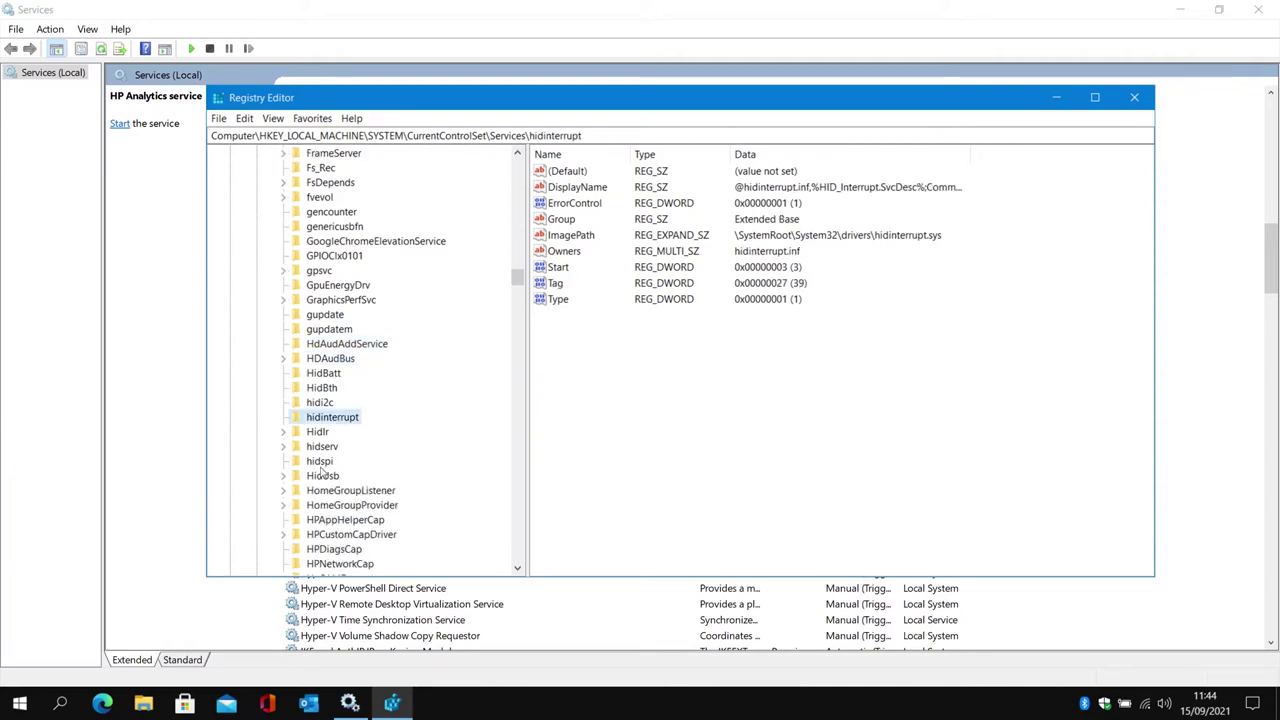
click(340, 491)
click(345, 520)
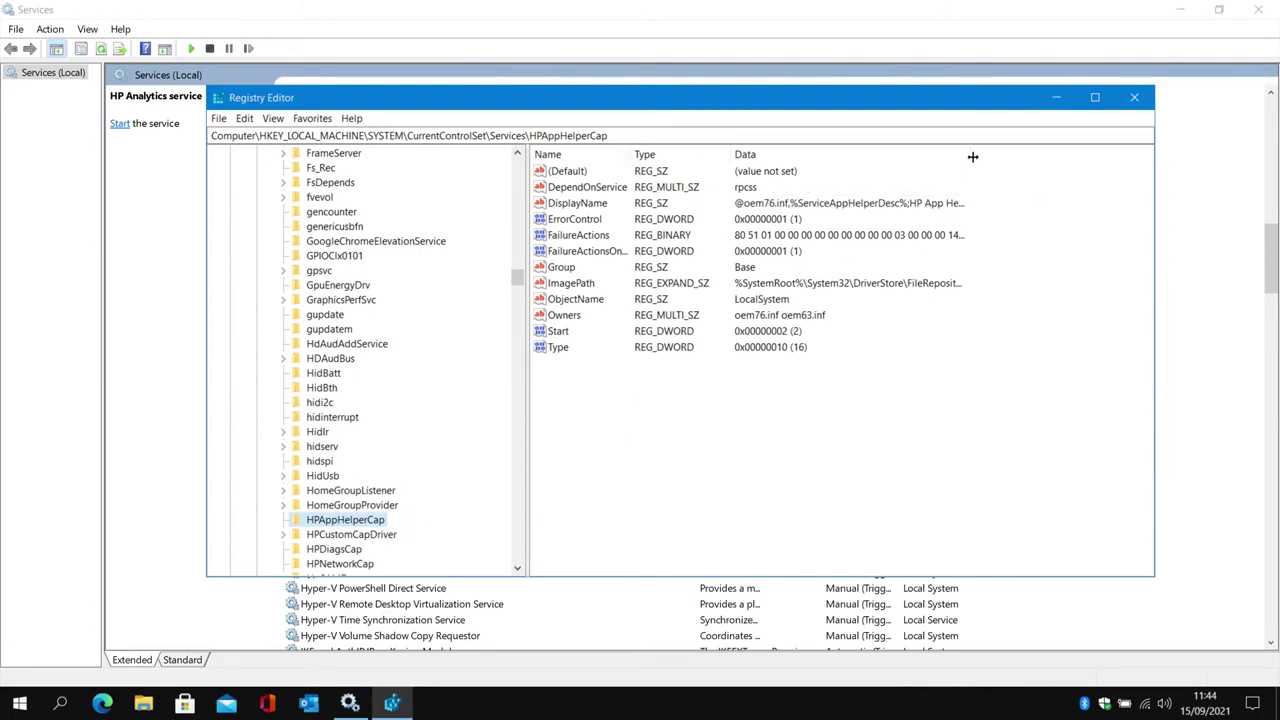
drag(972, 157, 1090, 160)
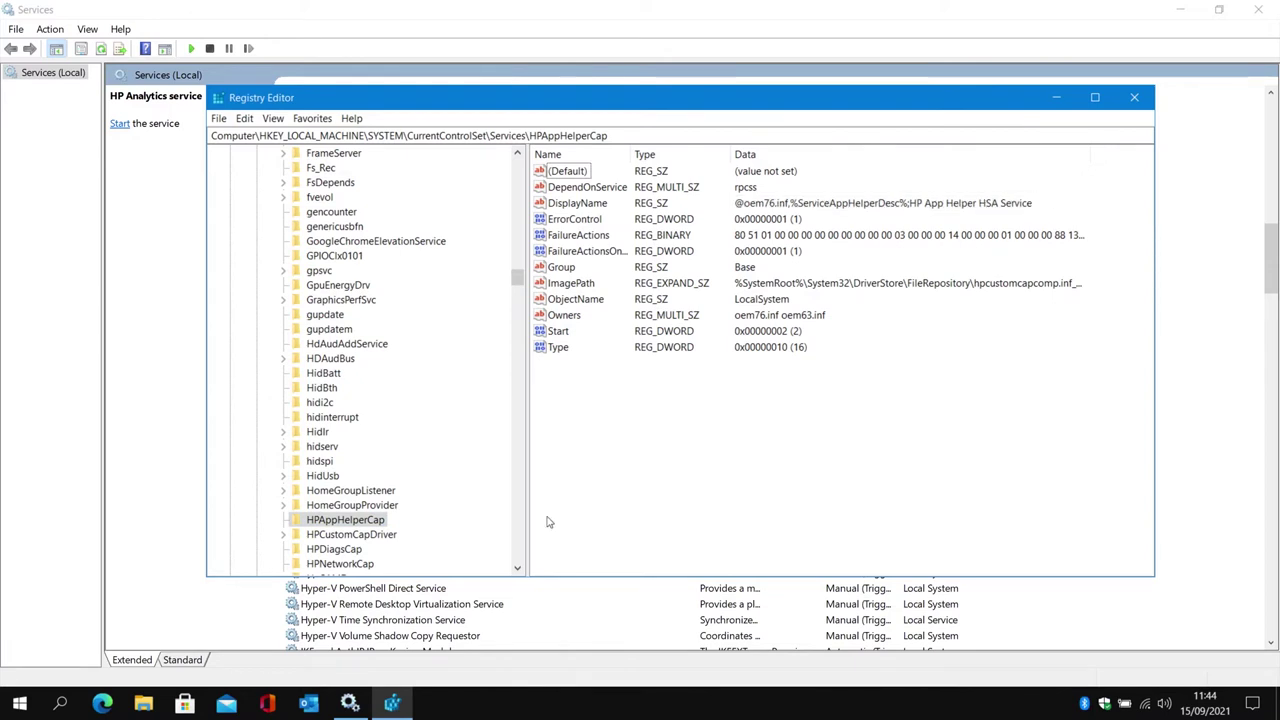
right_click(341, 526)
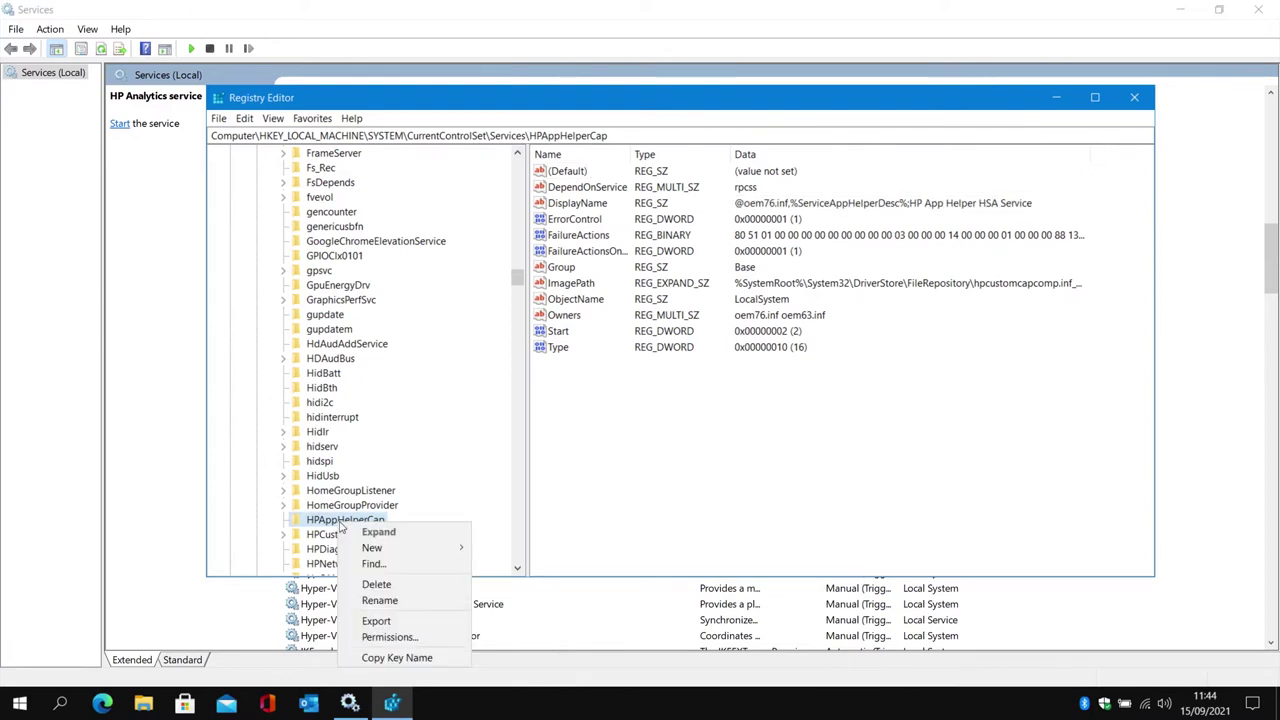
click(377, 585)
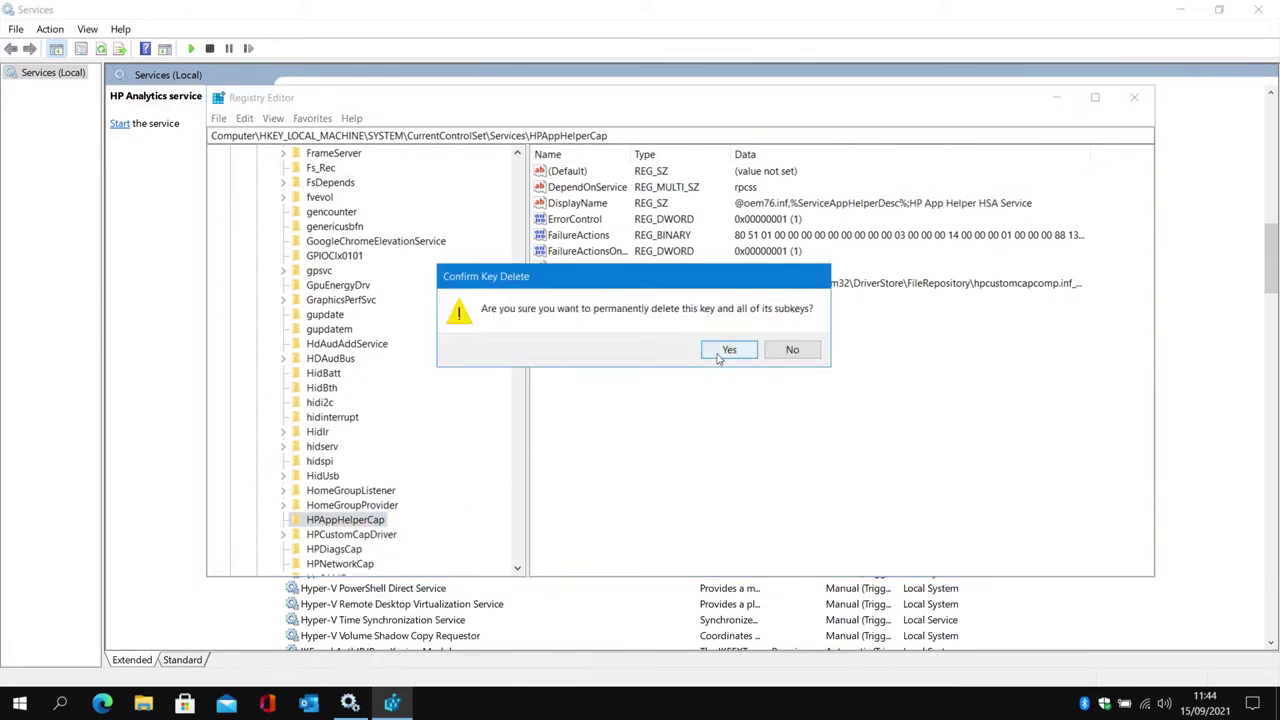
click(718, 352)
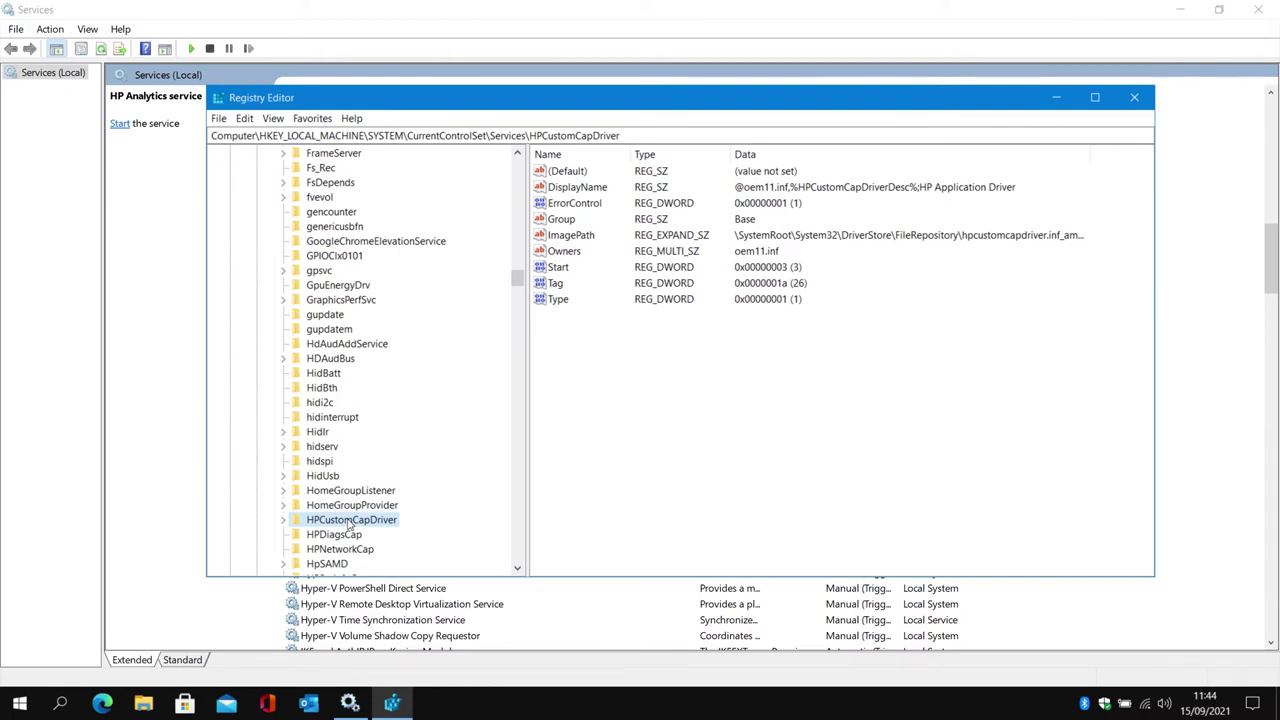
- Permanently delete the HPCustomCapDriver and HPDiagsCap keys from the Services branch
right_click(362, 521)
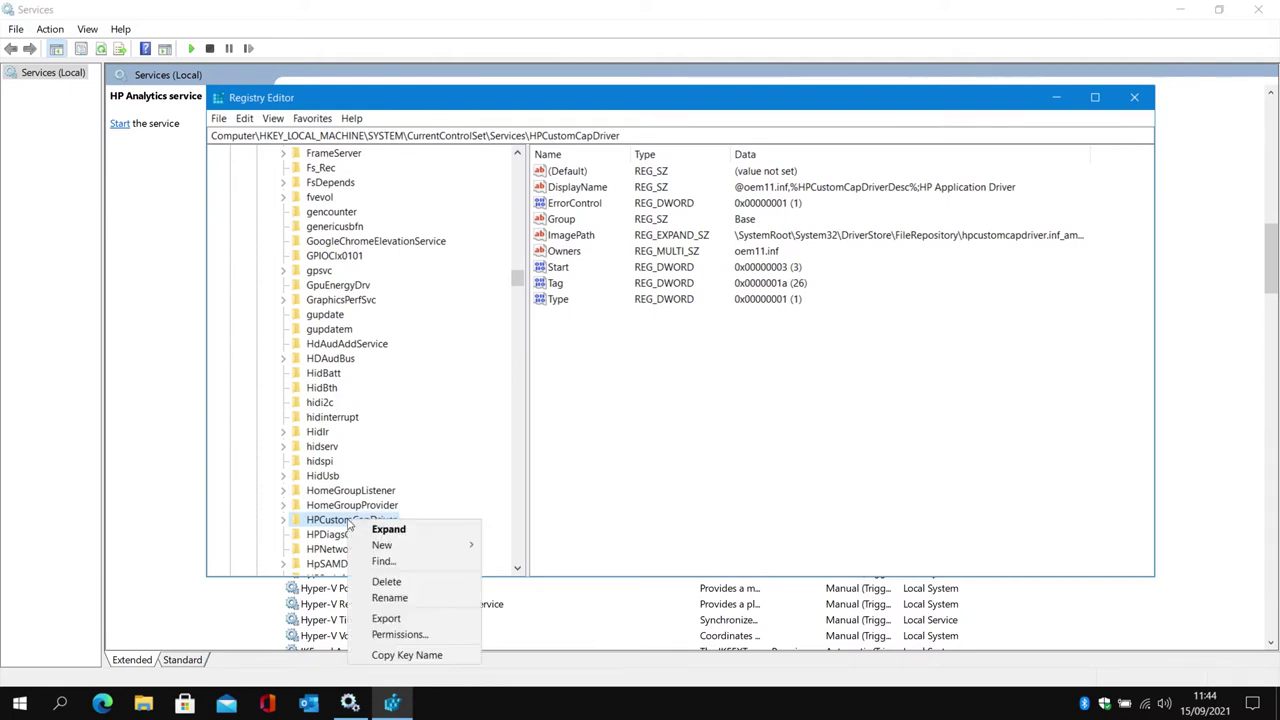
click(386, 581)
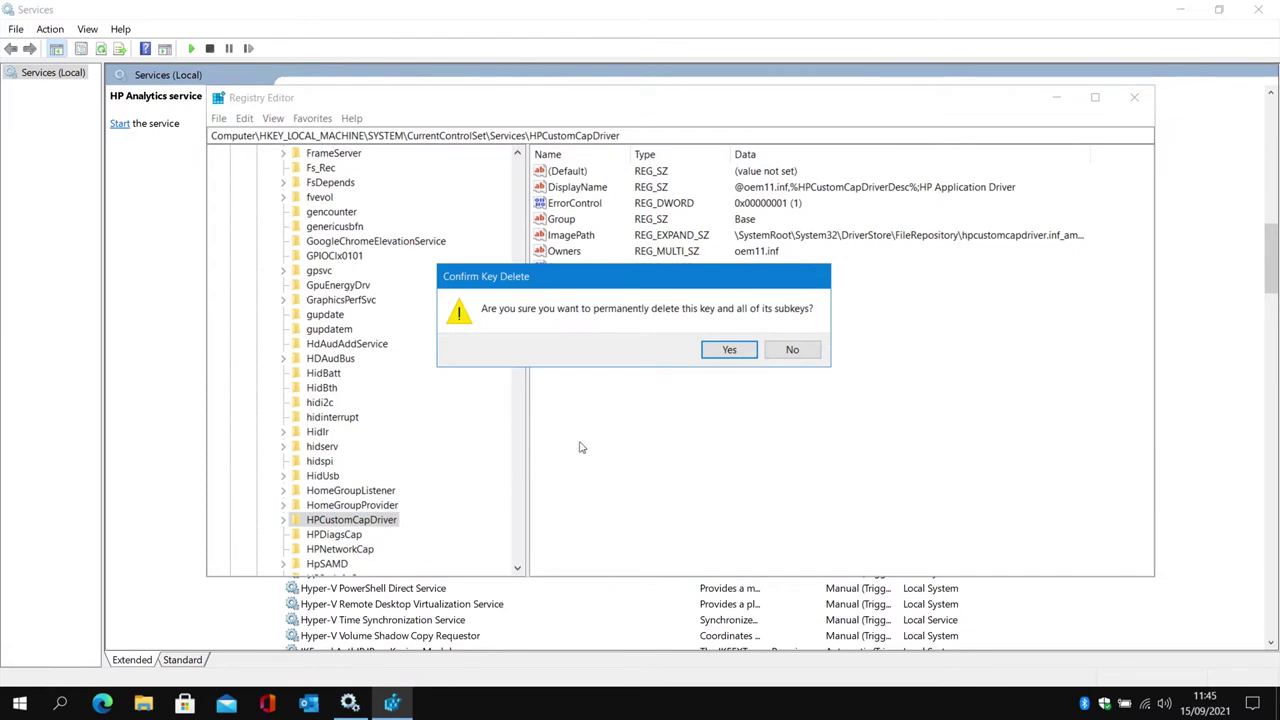
click(708, 358)
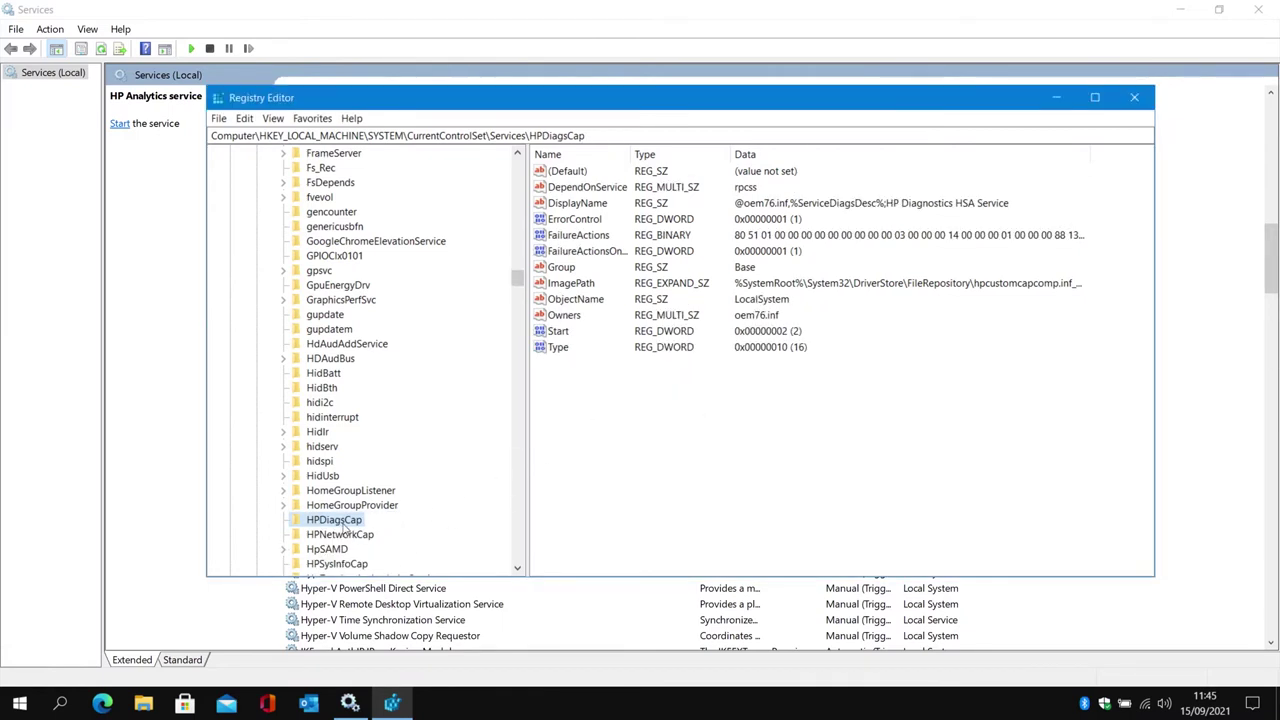
right_click(344, 528)
click(386, 585)
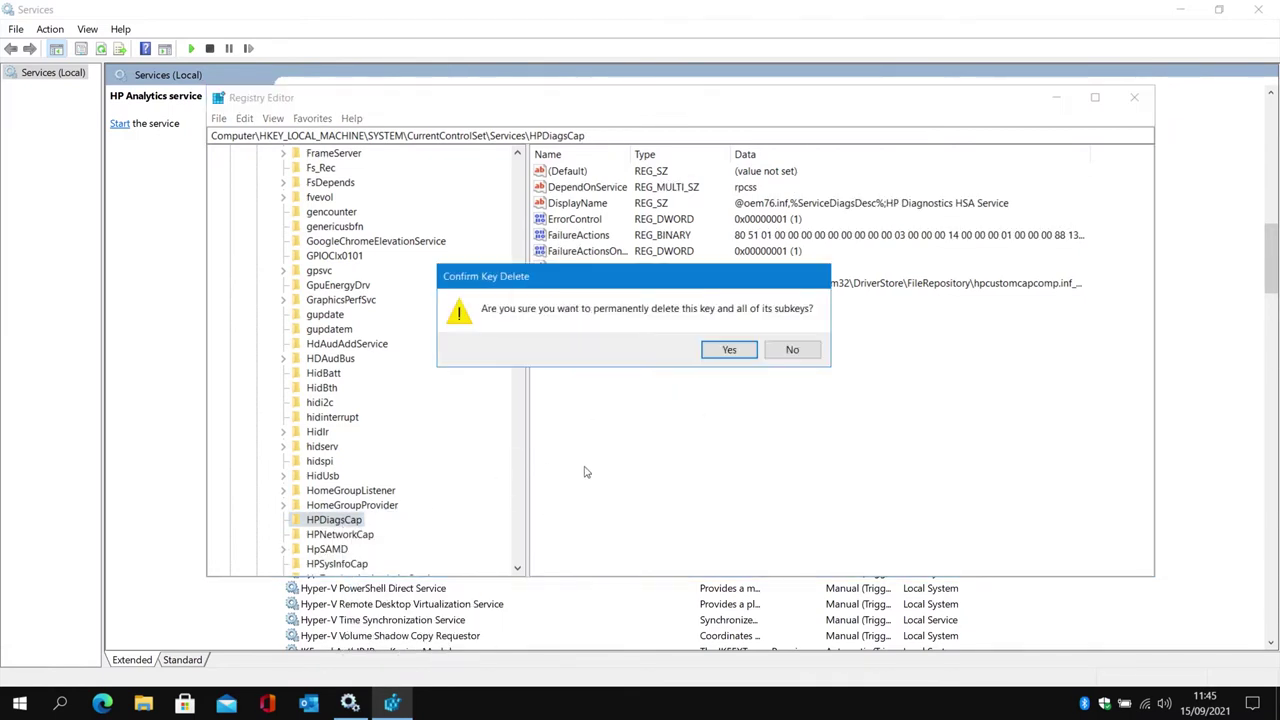
click(726, 352)
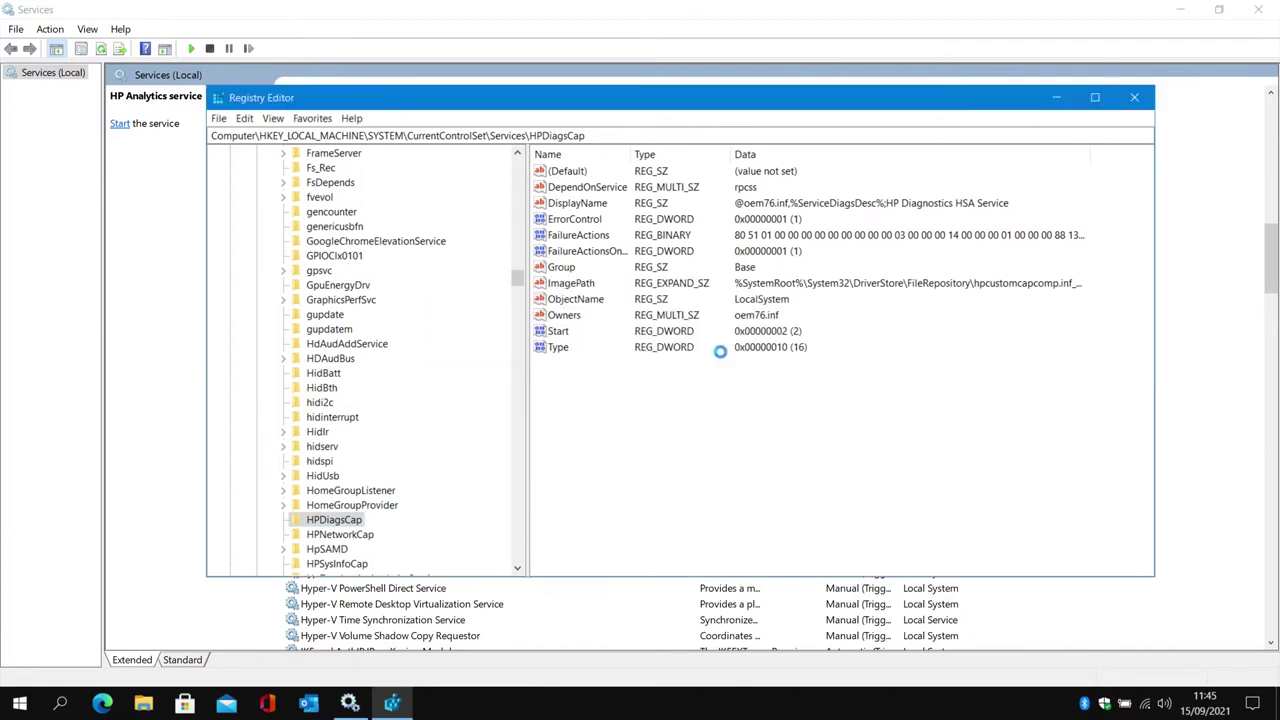
- Permanently delete the HPSysInfoCap and HpTouchpointAnalyticsService keys from the Services branch
click(350, 553)
scroll(352, 520, down, 2)
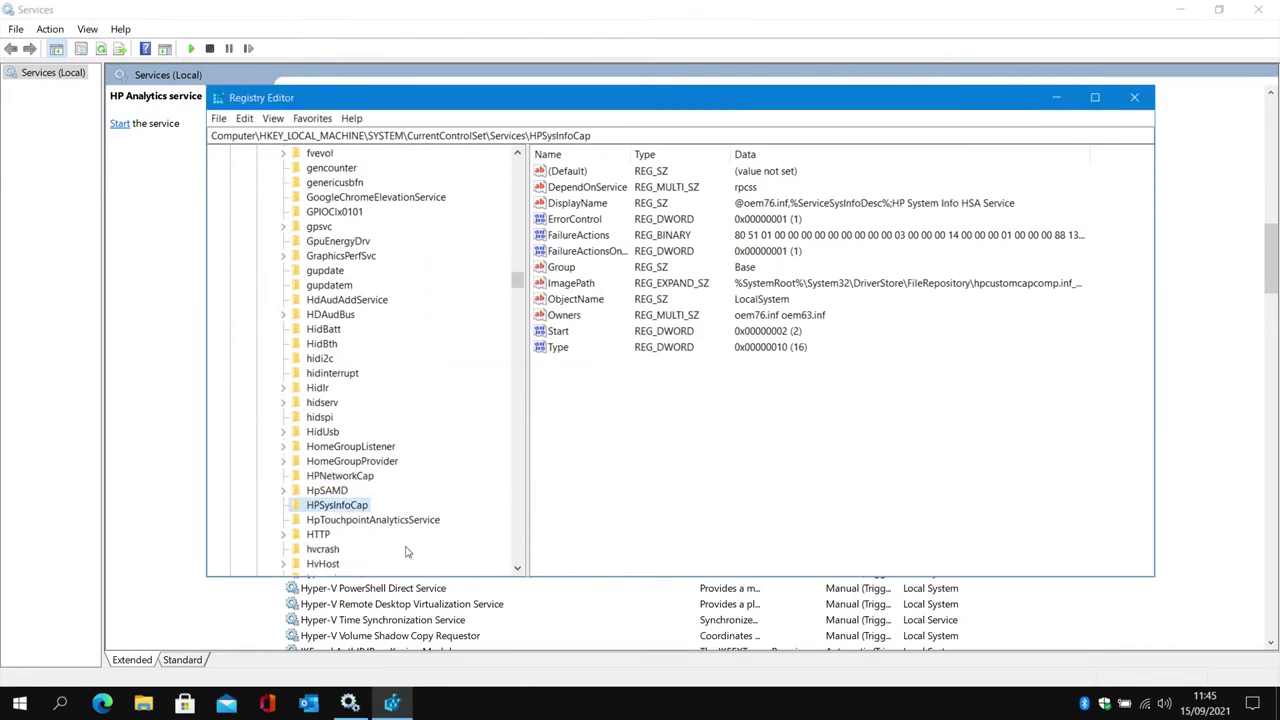
right_click(356, 462)
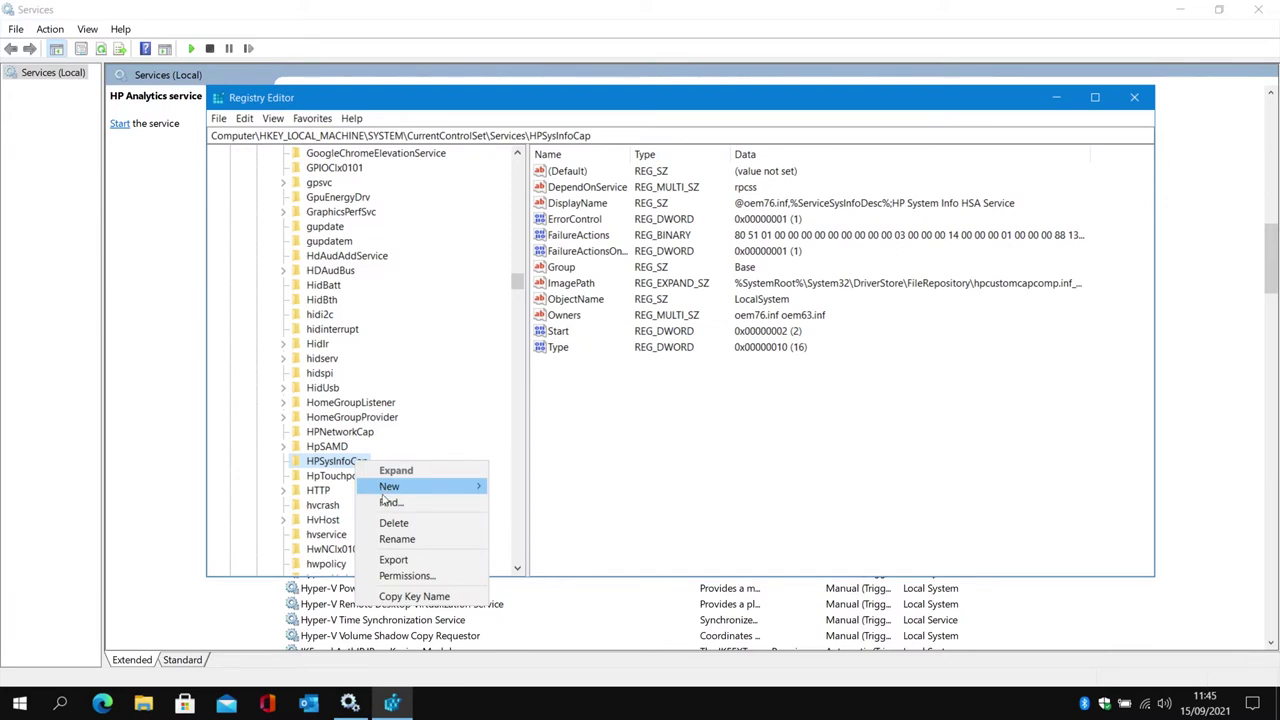
click(390, 523)
click(728, 350)
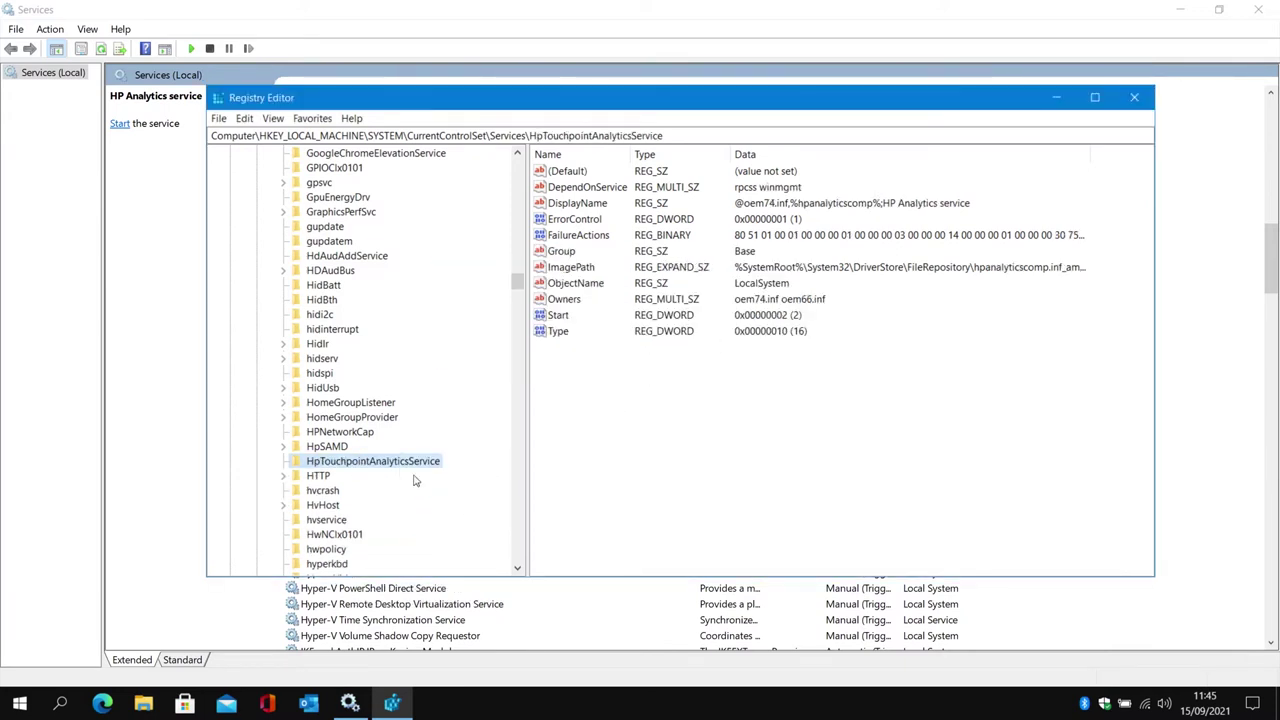
right_click(370, 466)
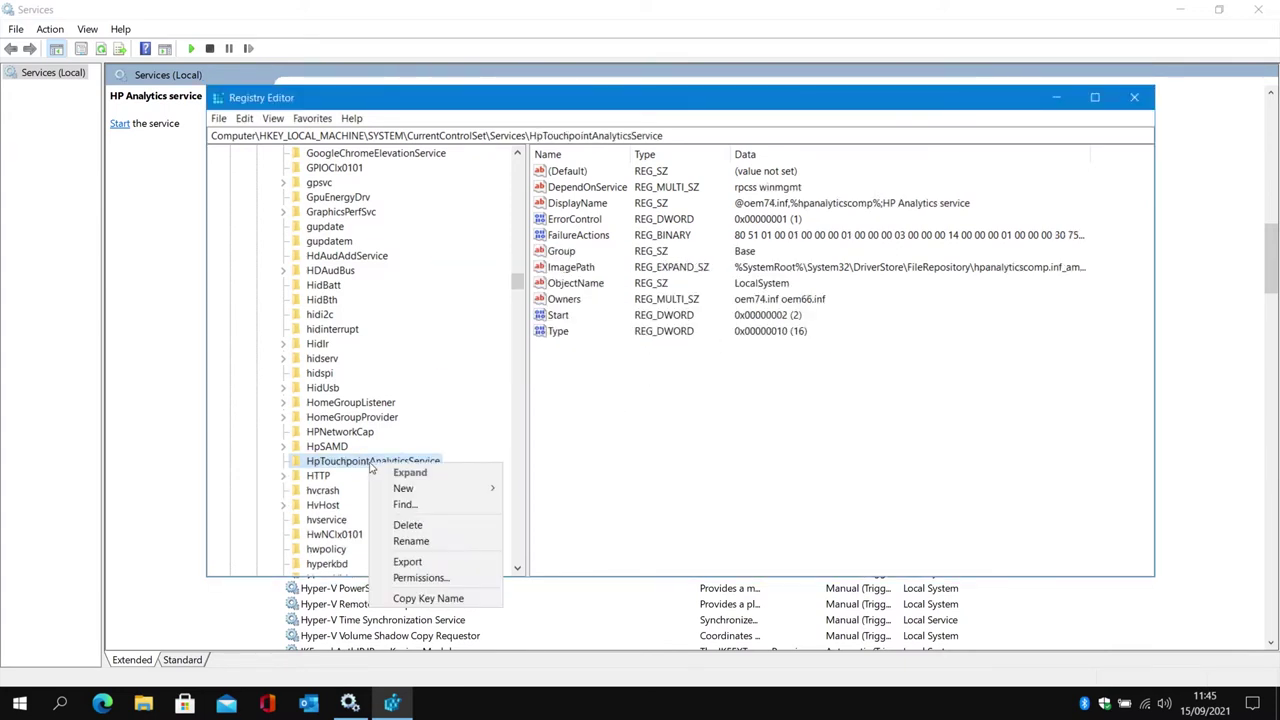
click(404, 527)
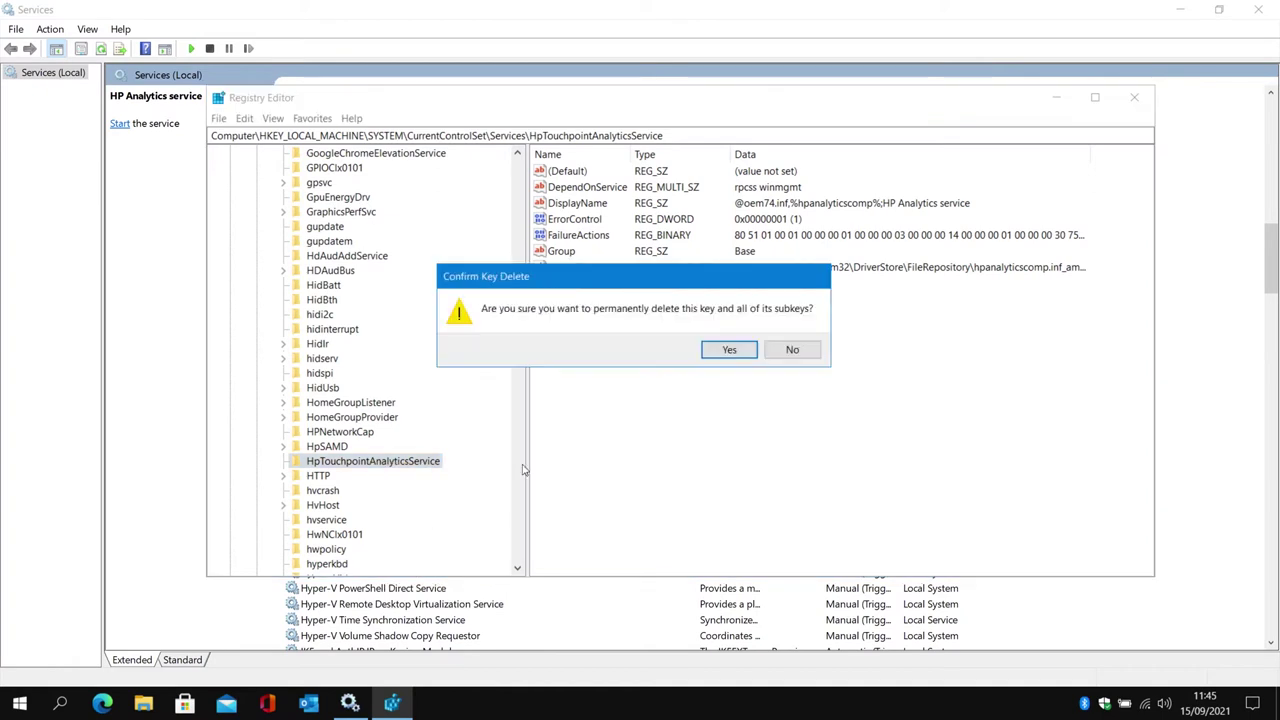
click(729, 350)
- Check the values of the HpSAMD and HPNetworkCap keys and permanently delete HPNetworkCap
click(328, 449)
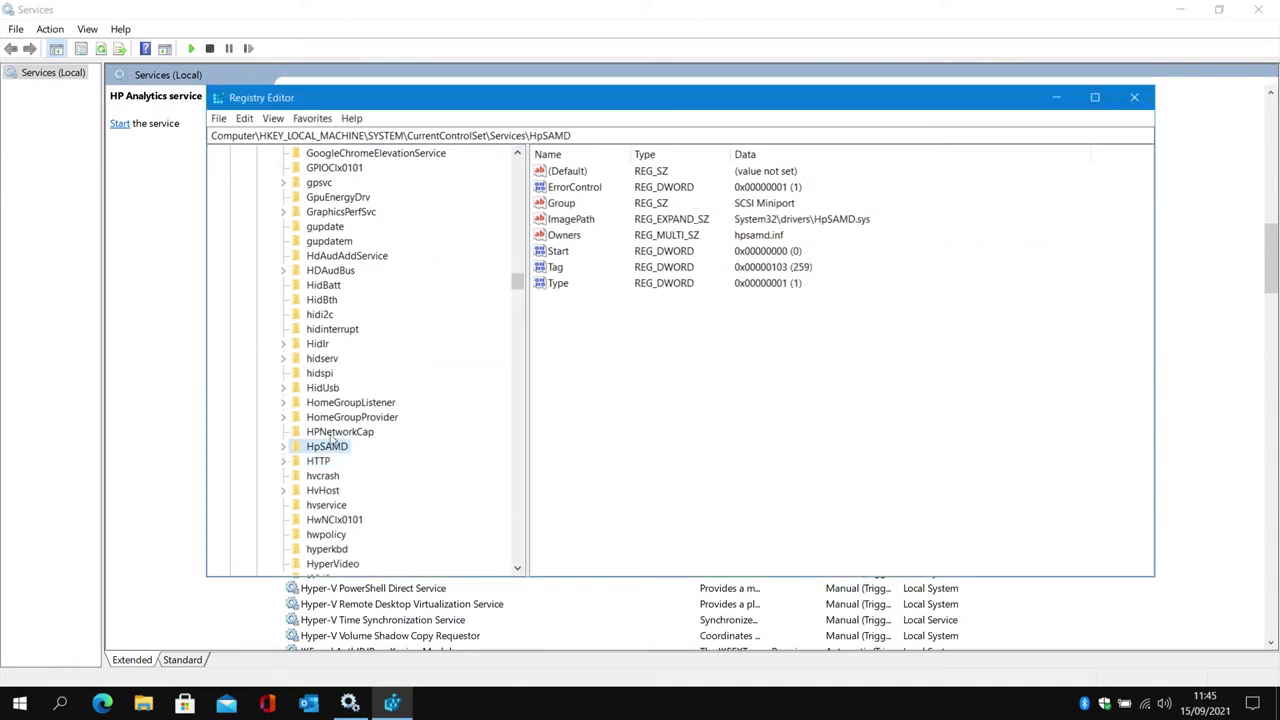
click(331, 434)
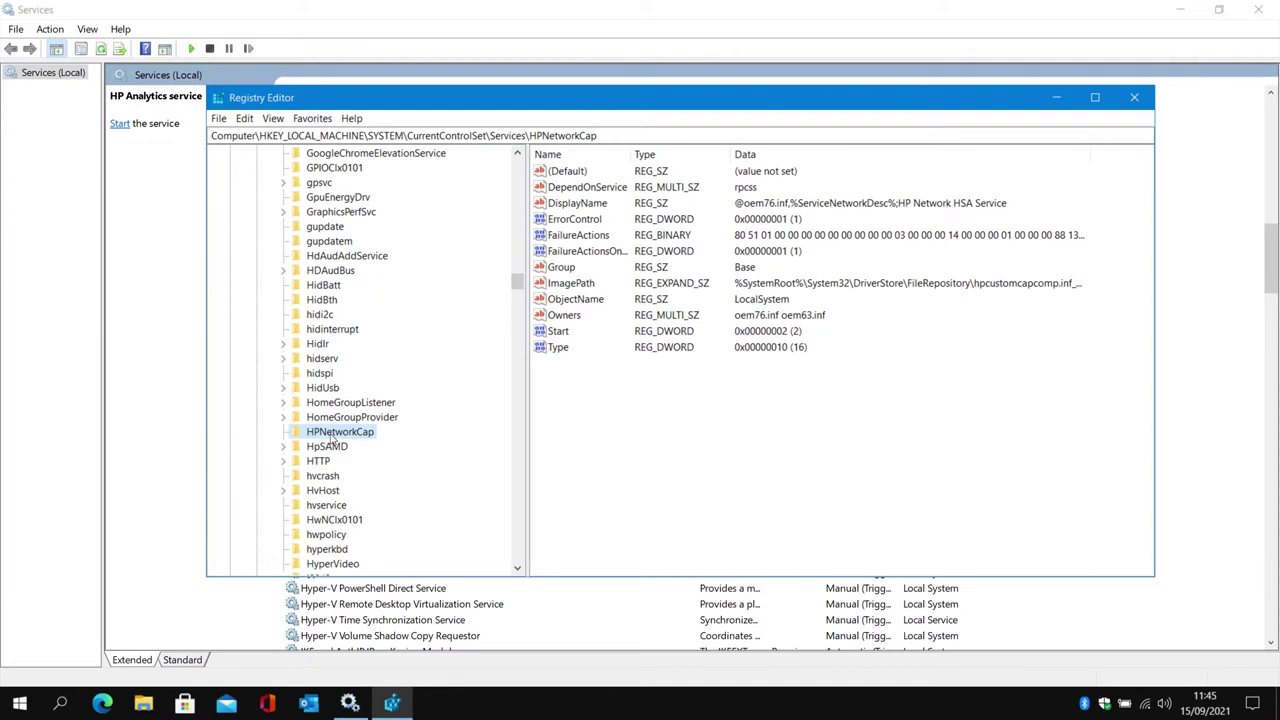
right_click(332, 438)
click(370, 512)
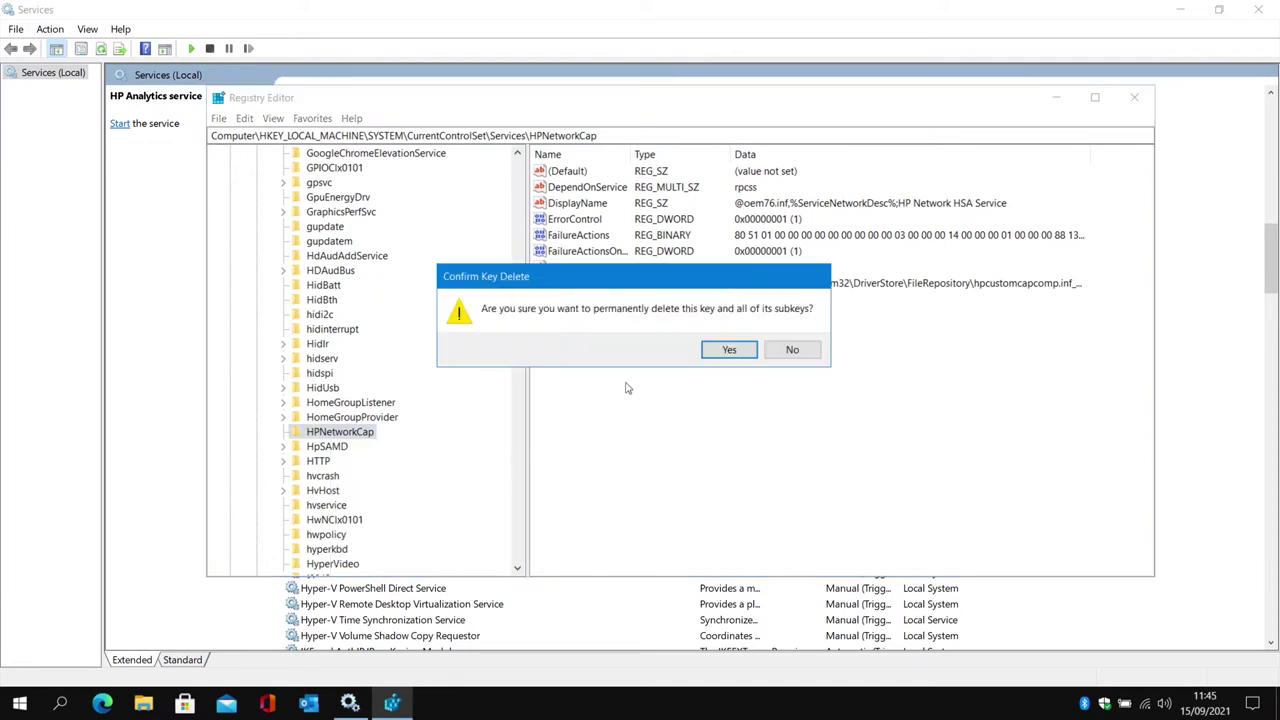
click(716, 354)
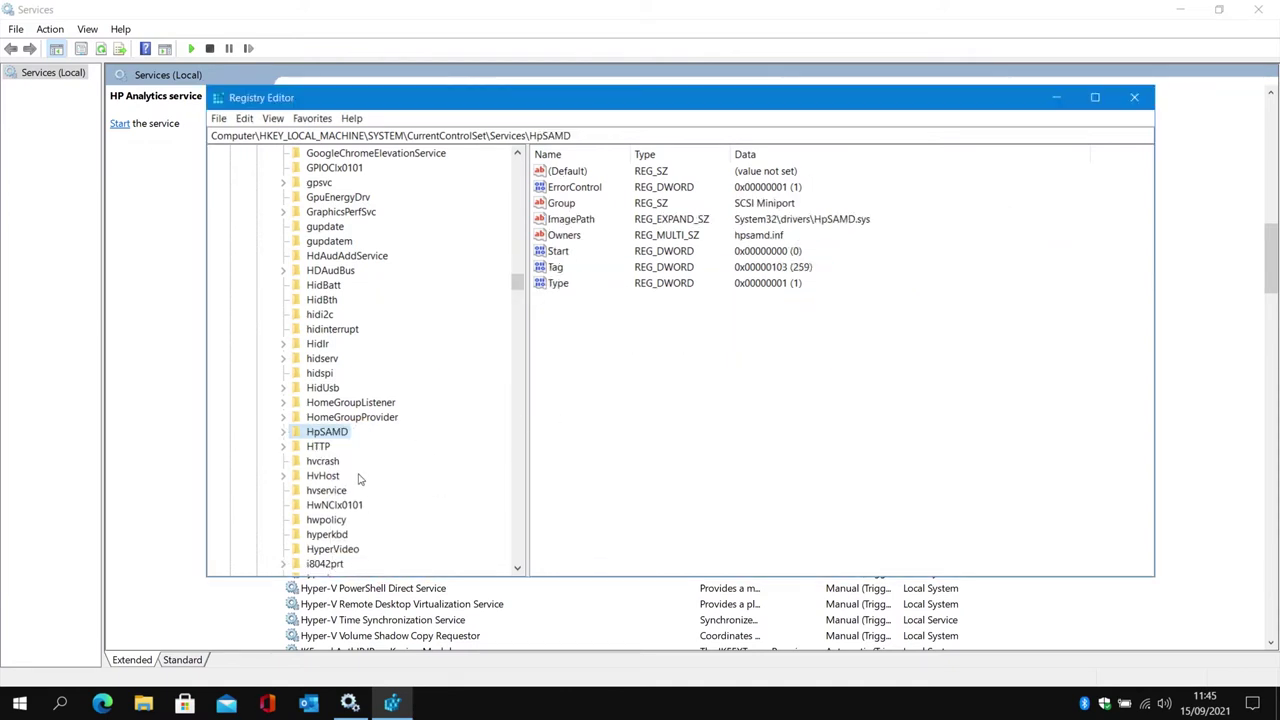
- Check for remaining HP service keys, close the Registry Editor and dismiss the HP Analytics service properties without changes
scroll(362, 479, down, 3)
scroll(362, 479, up, 3)
click(1135, 98)
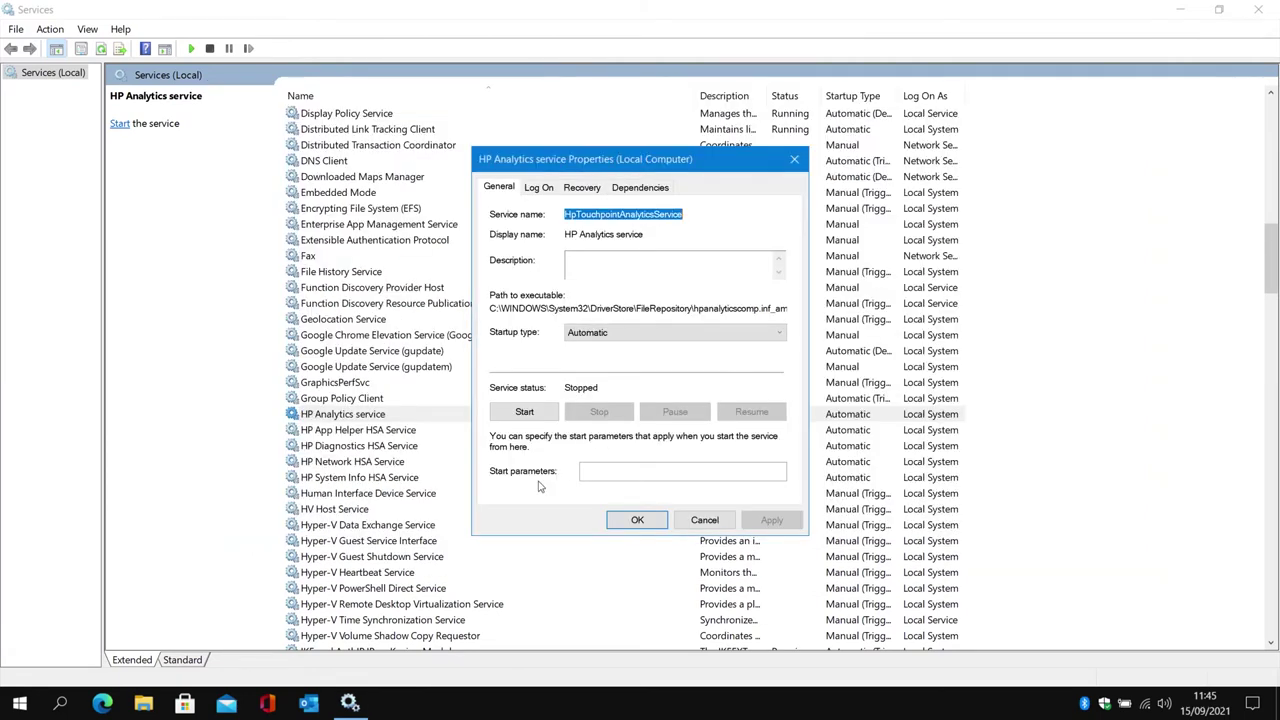
click(701, 520)
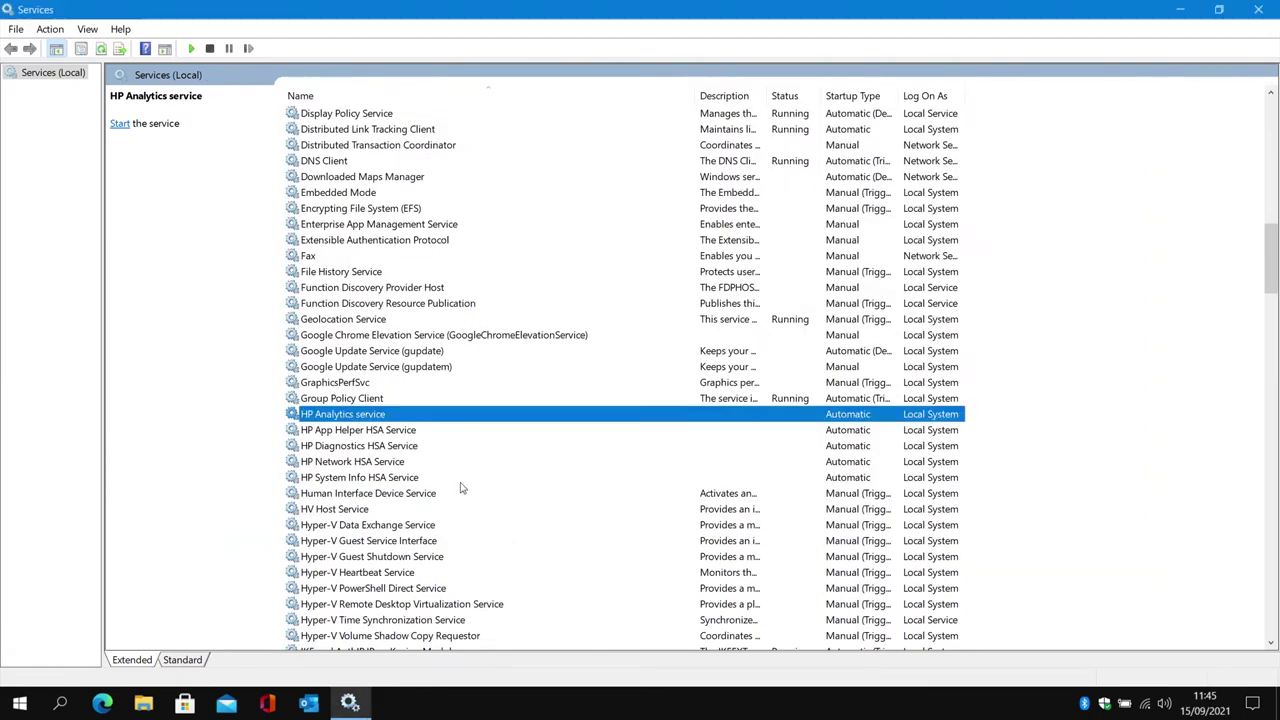
- Review the HP App Helper, HP Diagnostics, HP Network and HP System Info HSA services in the services list
click(354, 431)
click(352, 446)
click(350, 464)
click(351, 478)
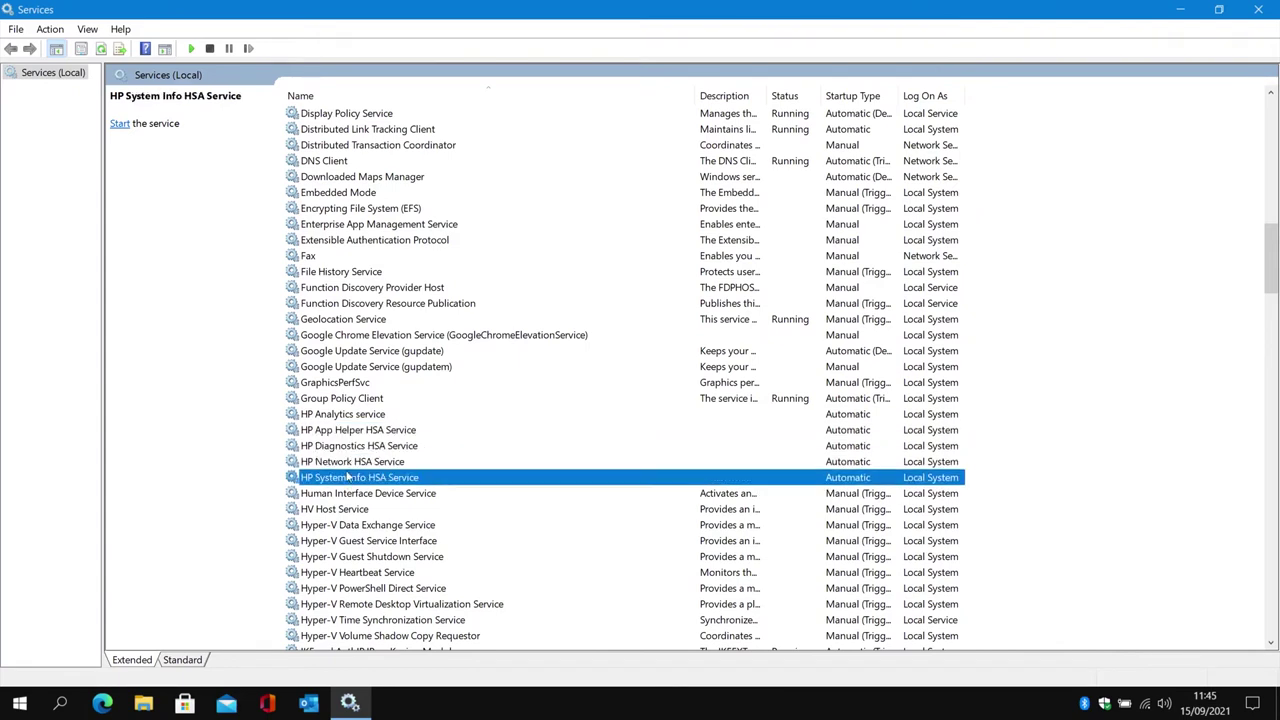
- Recheck the HP Network HSA, HP Diagnostics HSA and HP Analytics entries in the services list and close the Services window
click(348, 462)
click(346, 446)
click(350, 418)
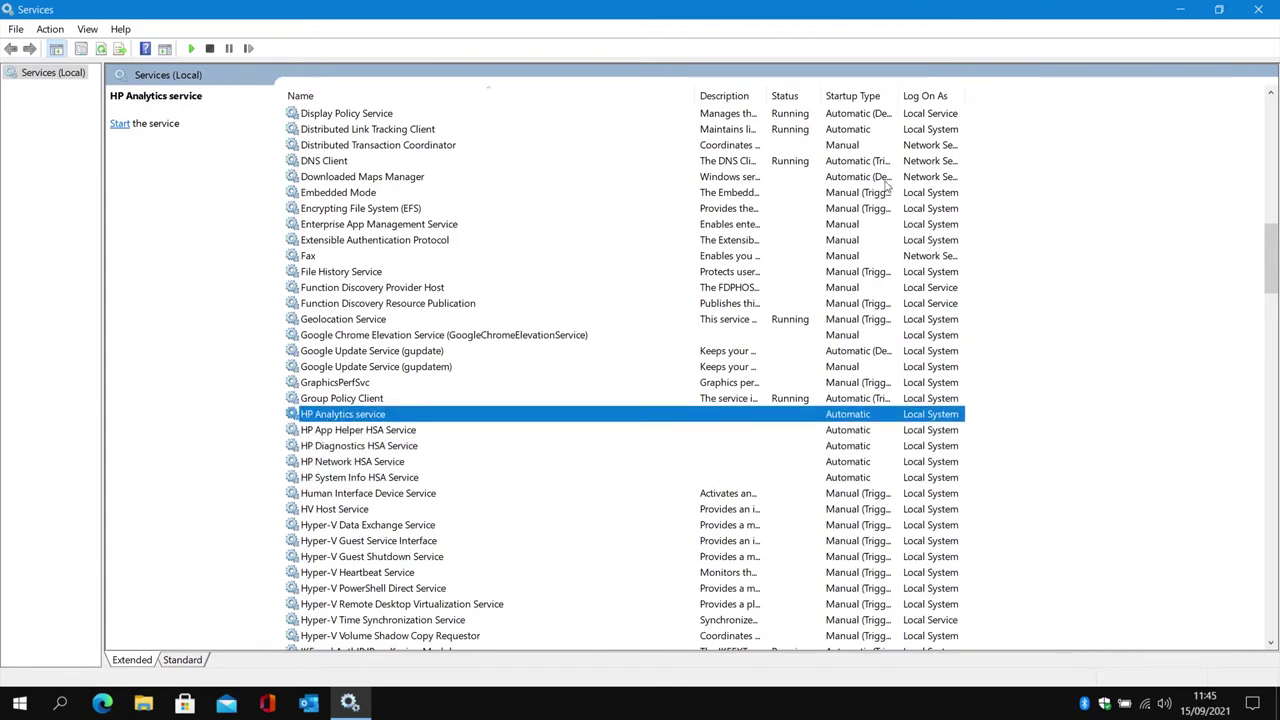
click(1258, 10)
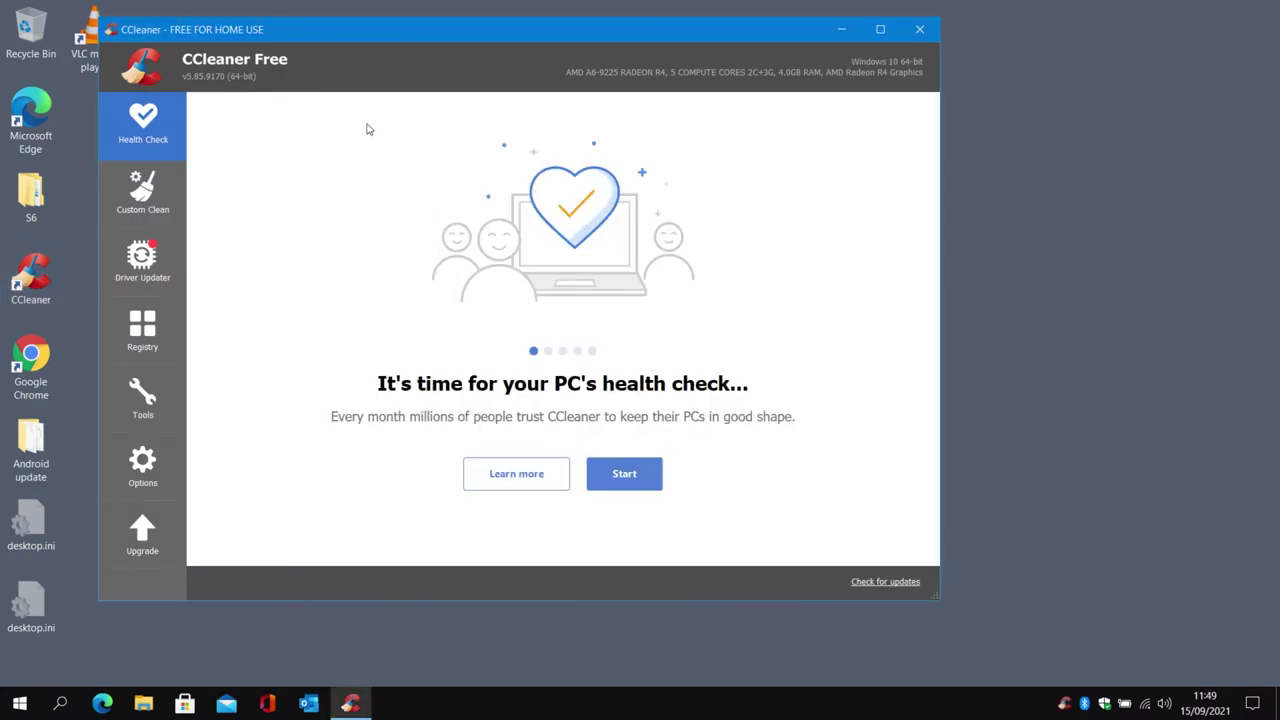
- Scan the registry for issues with CCleaner and fix all selected issues without backing up the registry
click(148, 334)
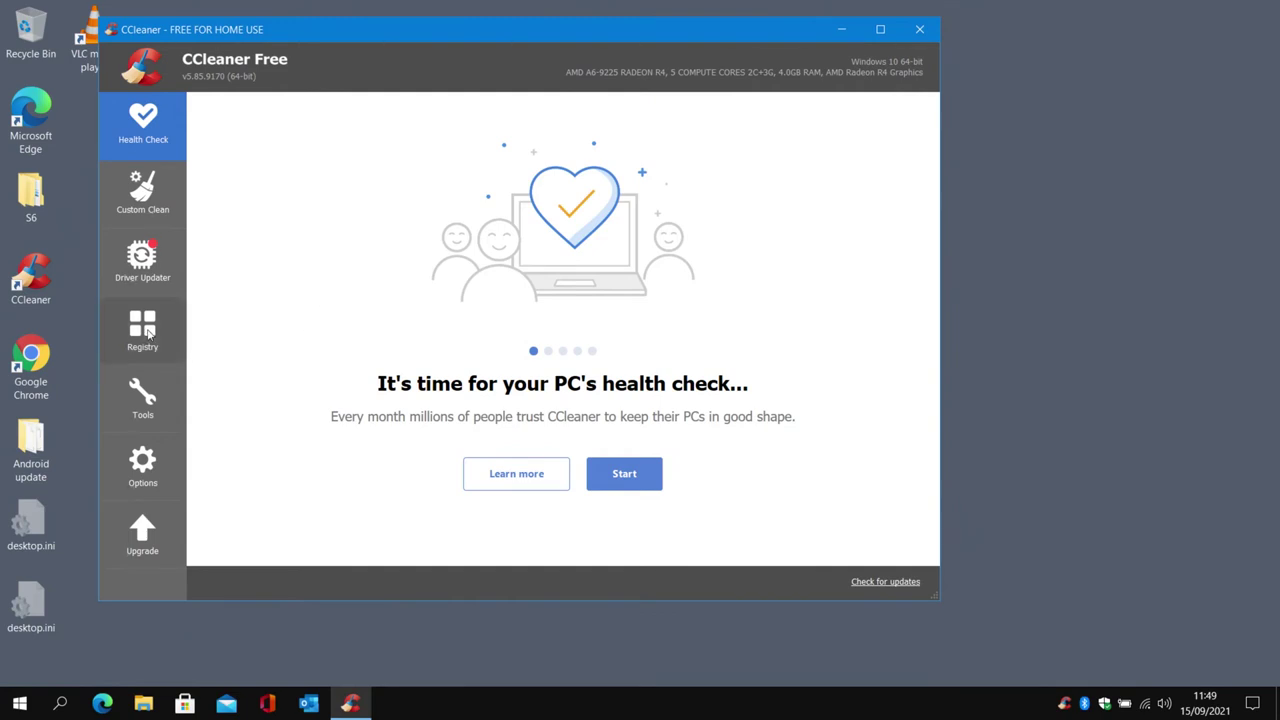
click(419, 548)
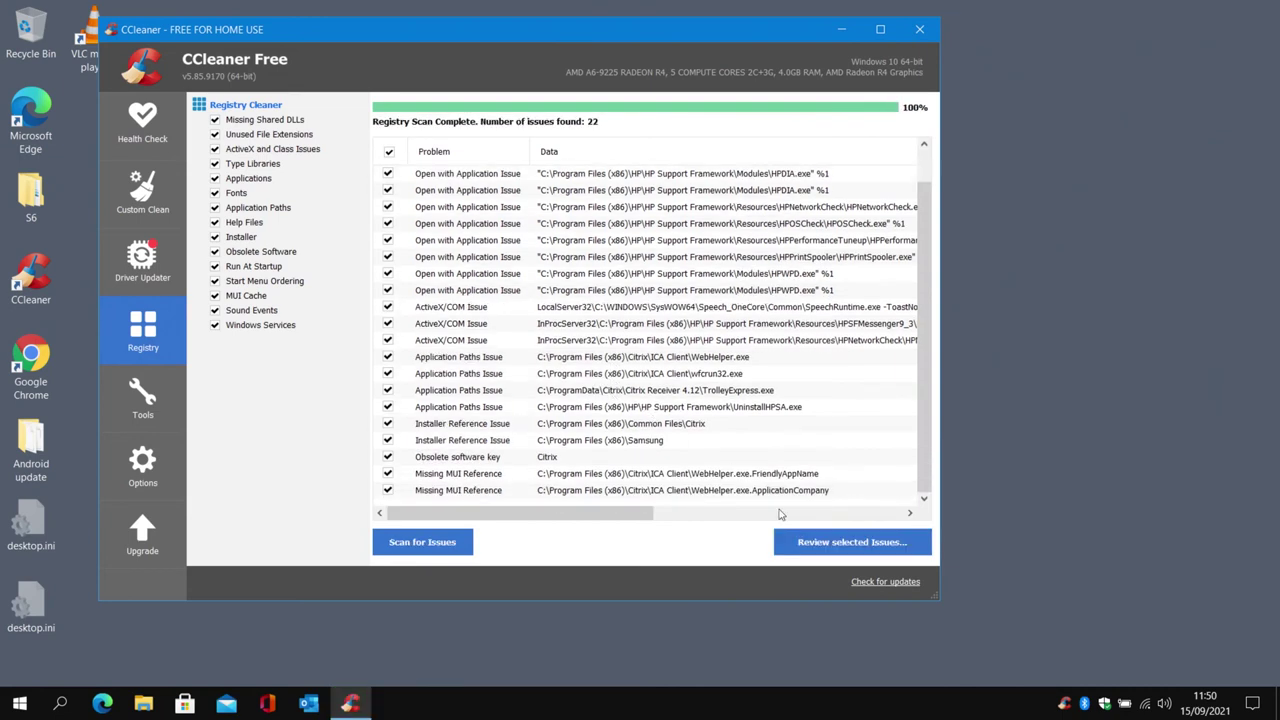
click(790, 543)
click(516, 350)
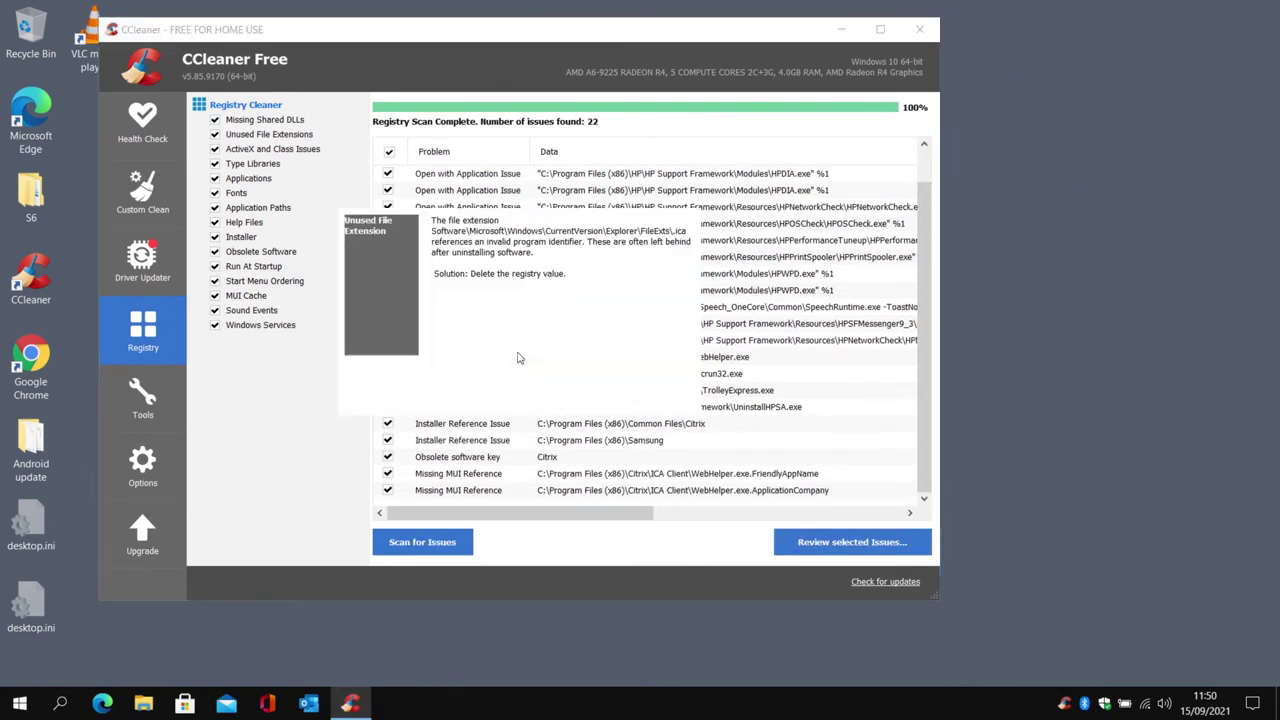
click(540, 393)
click(664, 394)
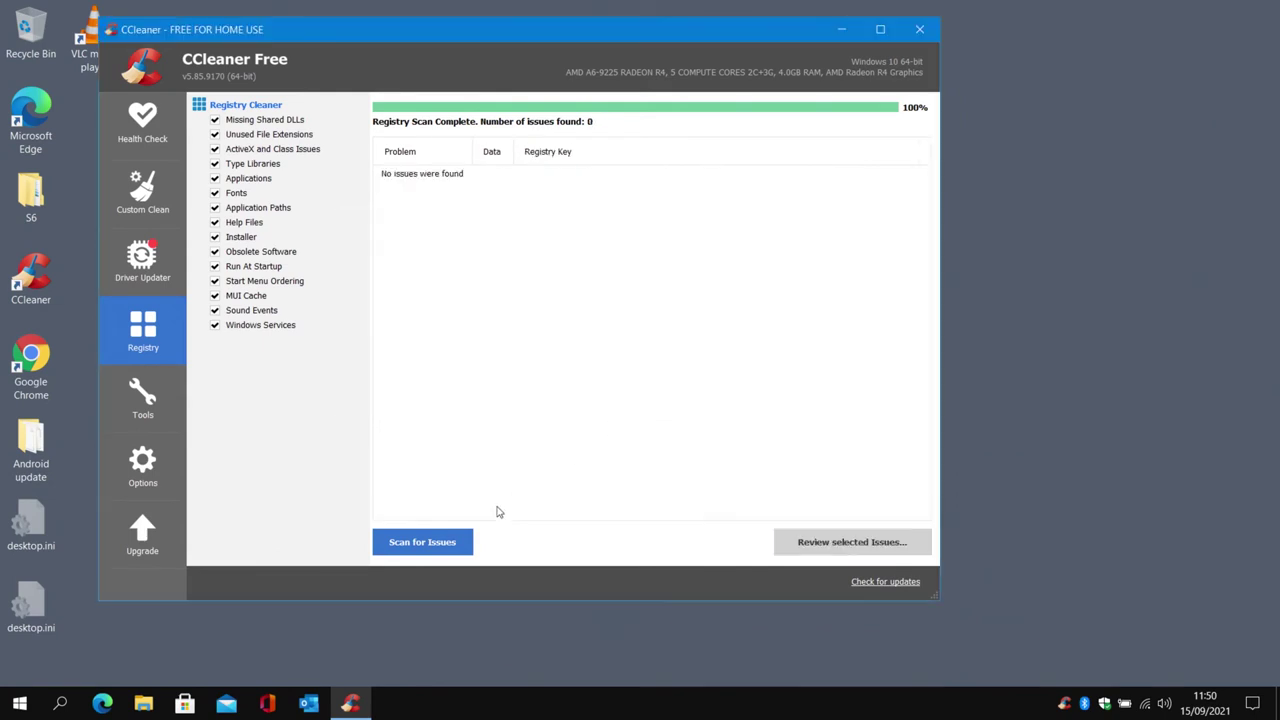
- Rescan the registry, fix all remaining selected issues without a backup and close CCleaner
click(445, 541)
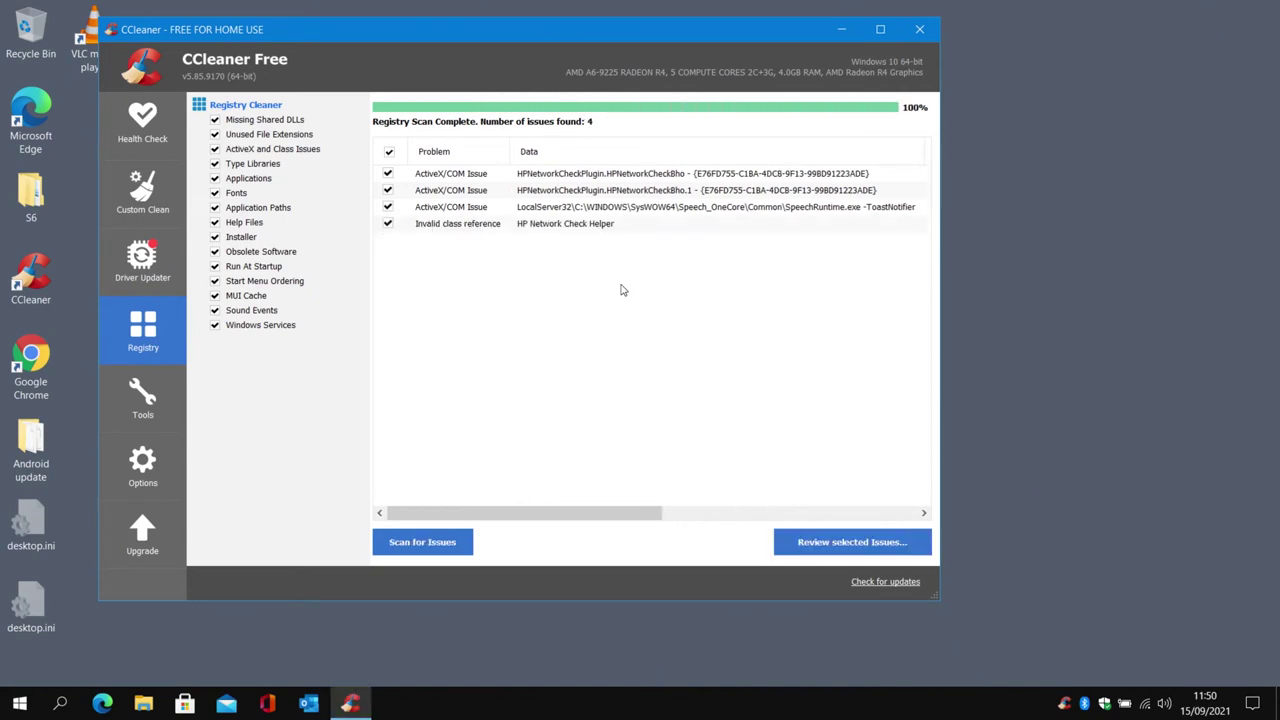
click(822, 546)
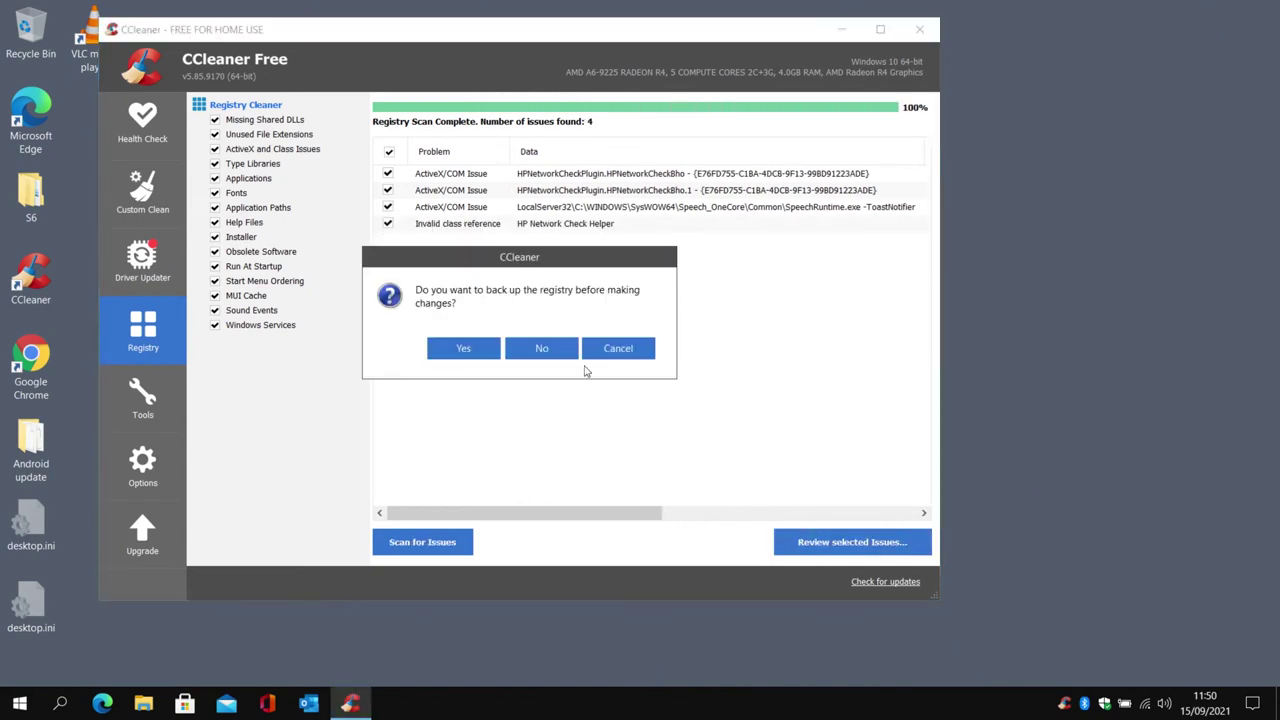
click(543, 349)
click(540, 395)
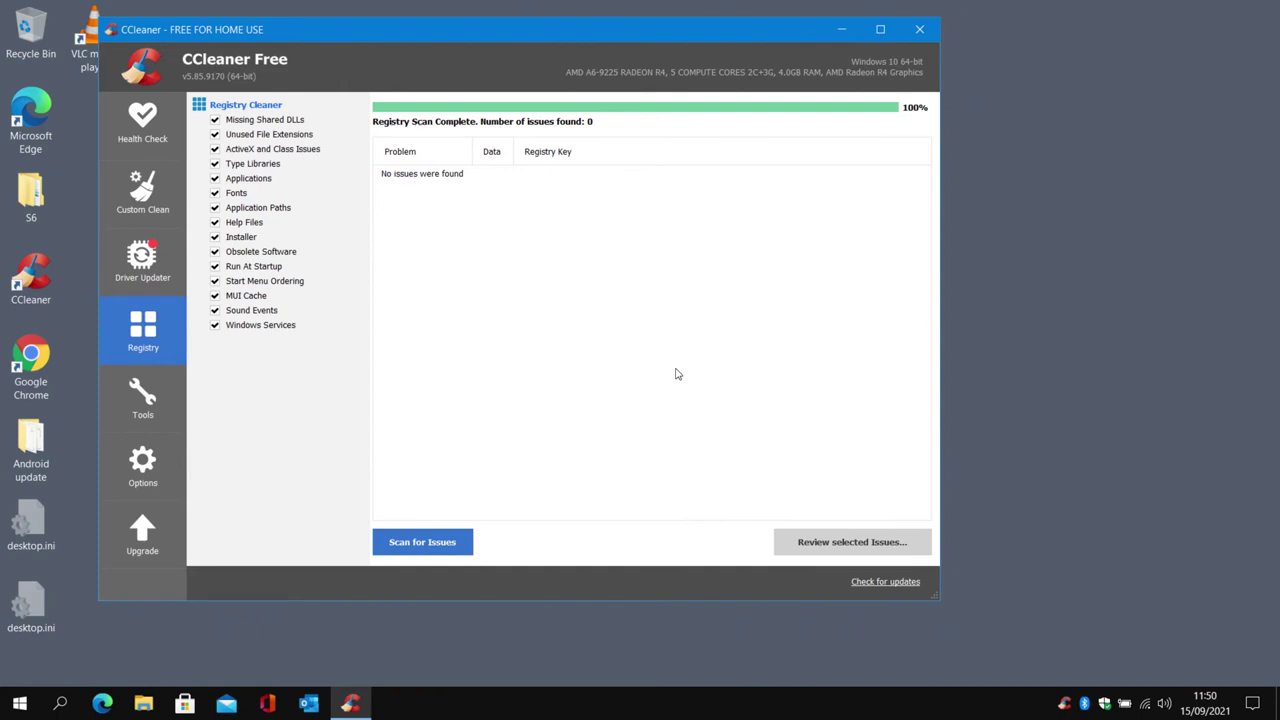
click(921, 31)
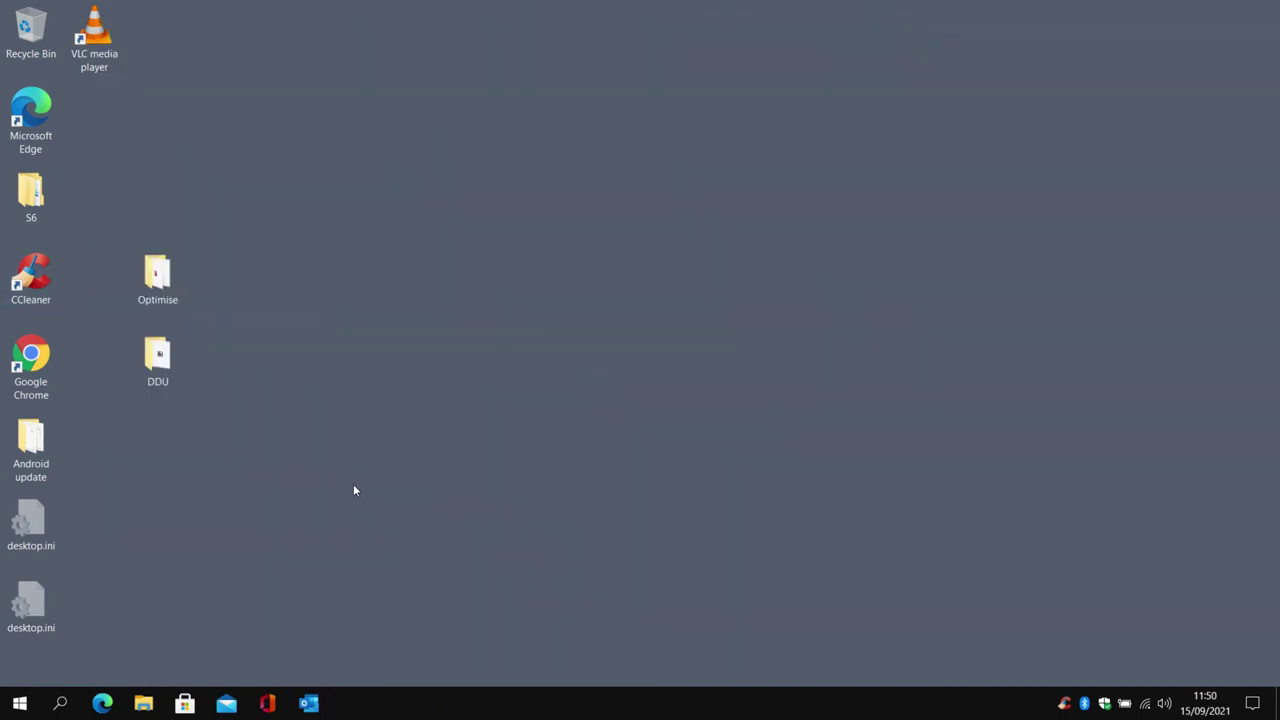
- Open the Startup Apps settings and check the HpseuHostLauncher entry and its startup switch
click(64, 703)
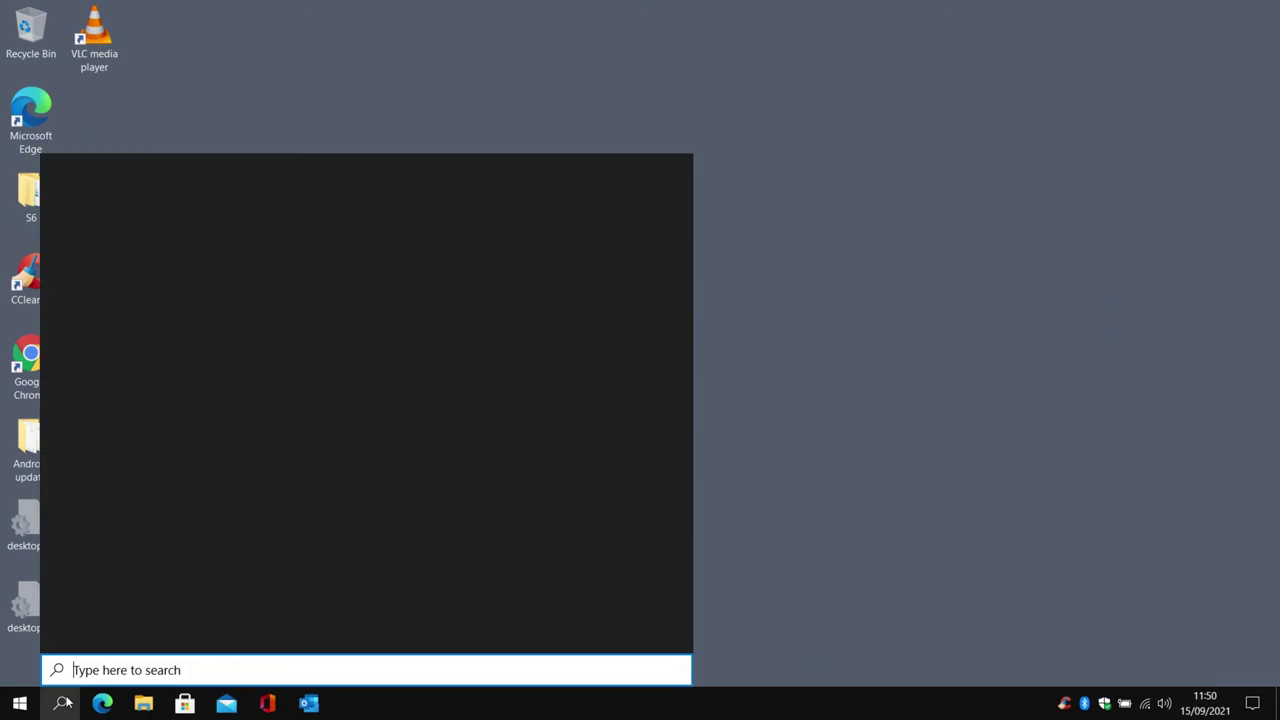
text(startup)
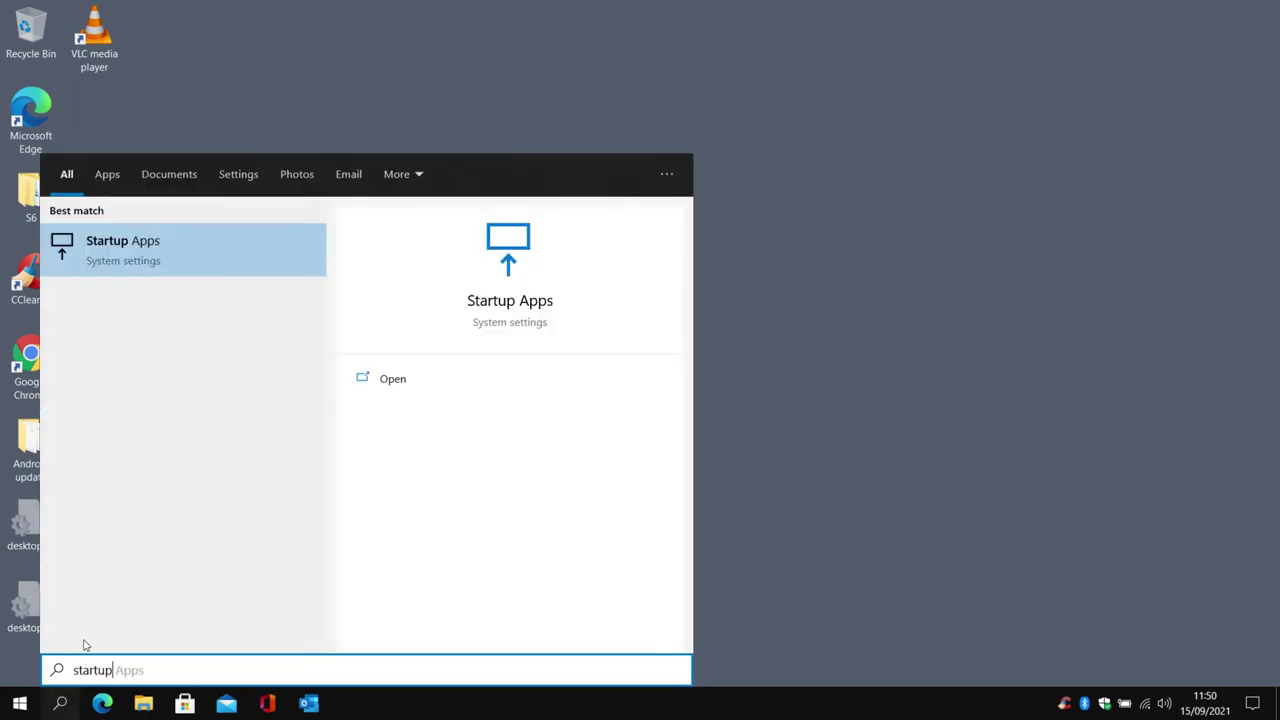
click(90, 248)
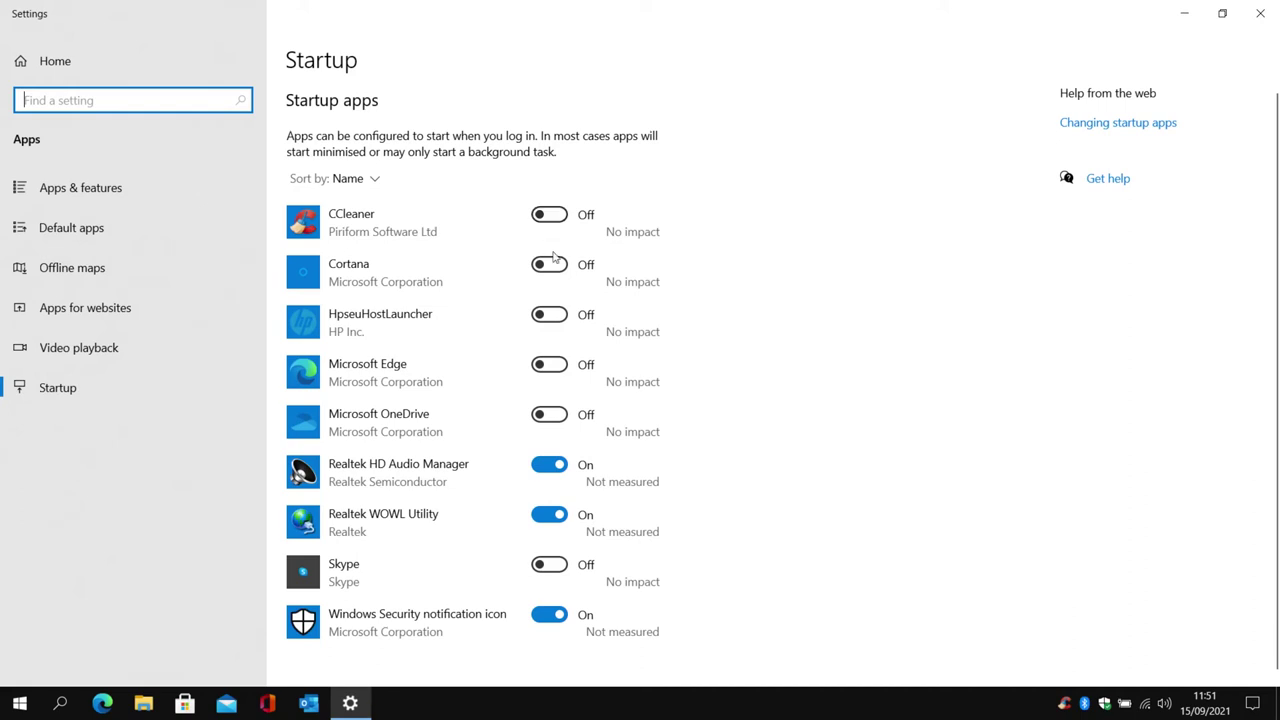
click(376, 330)
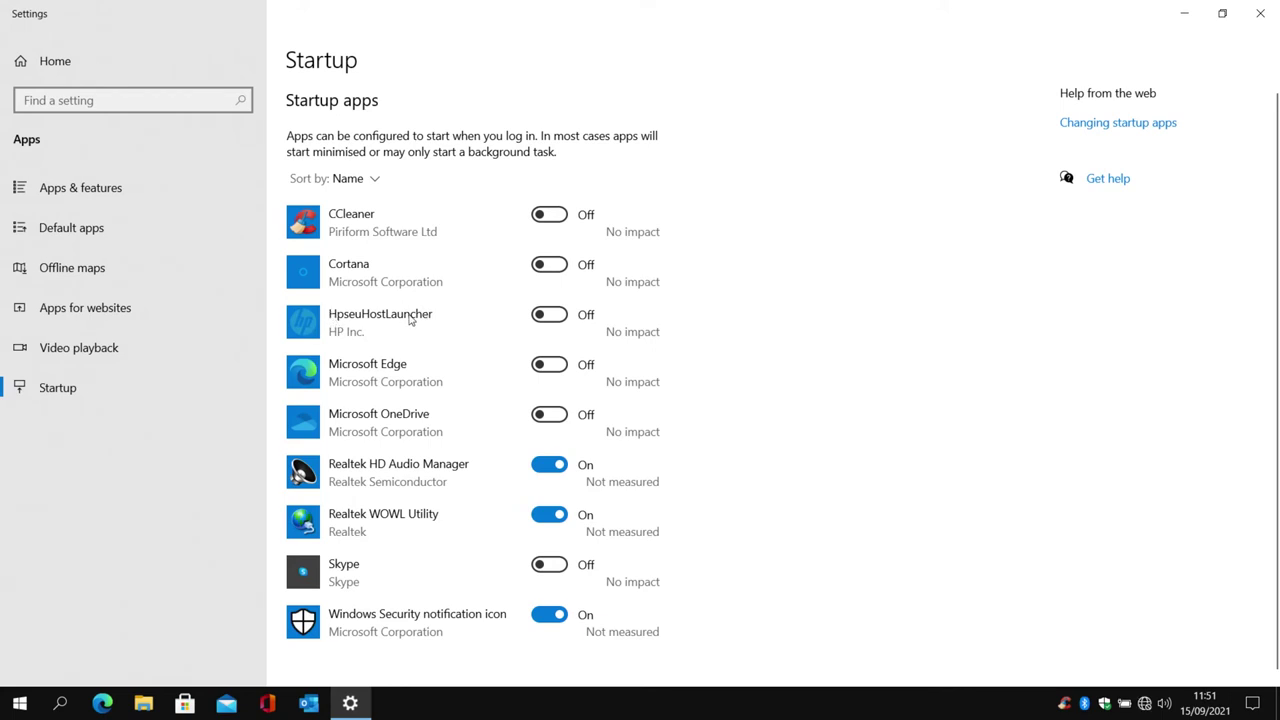
click(540, 320)
click(546, 320)
- Open the Registry Editor with administrator approval and collapse the HKEY_LOCAL_MACHINE branch
click(58, 705)
text(regedit)
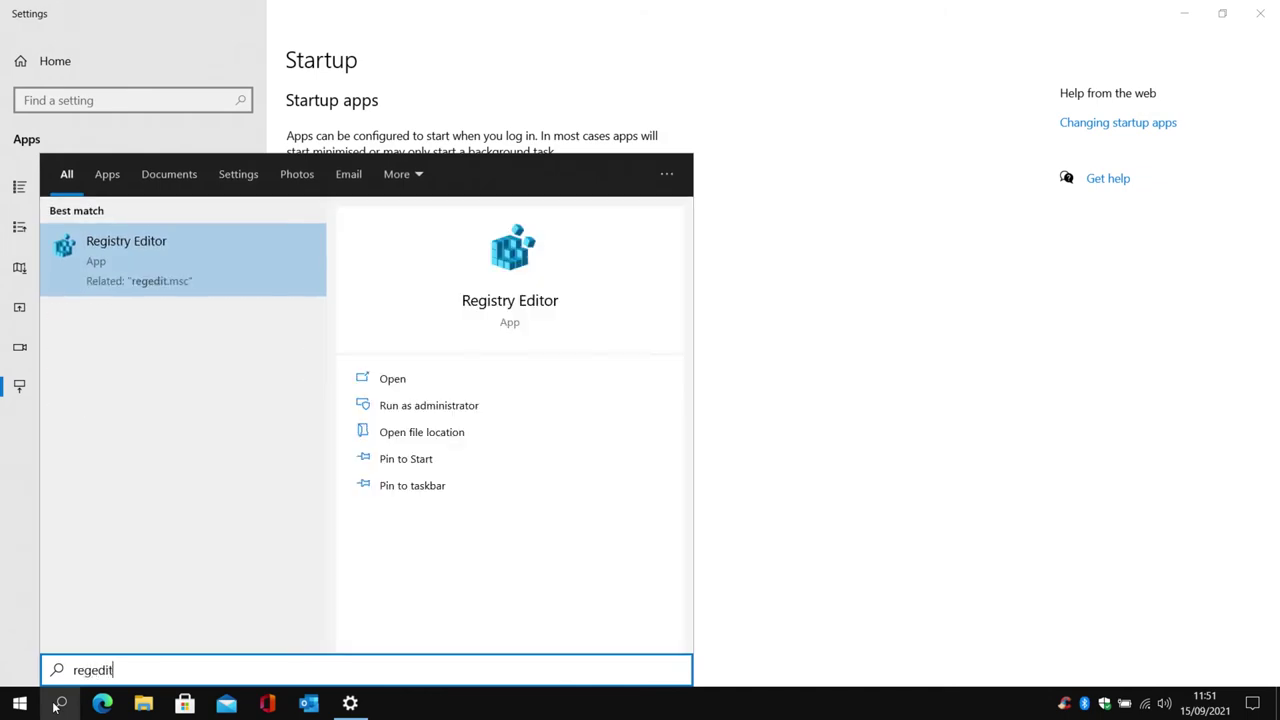
key(Return)
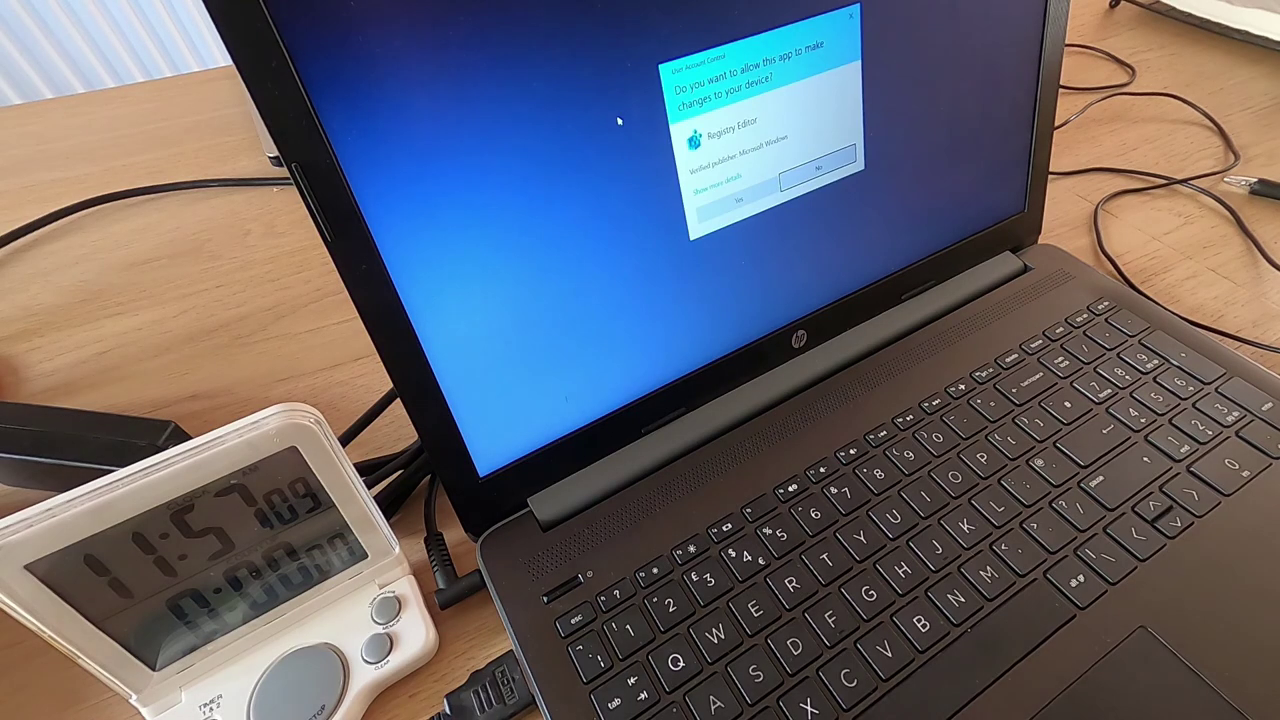
click(732, 201)
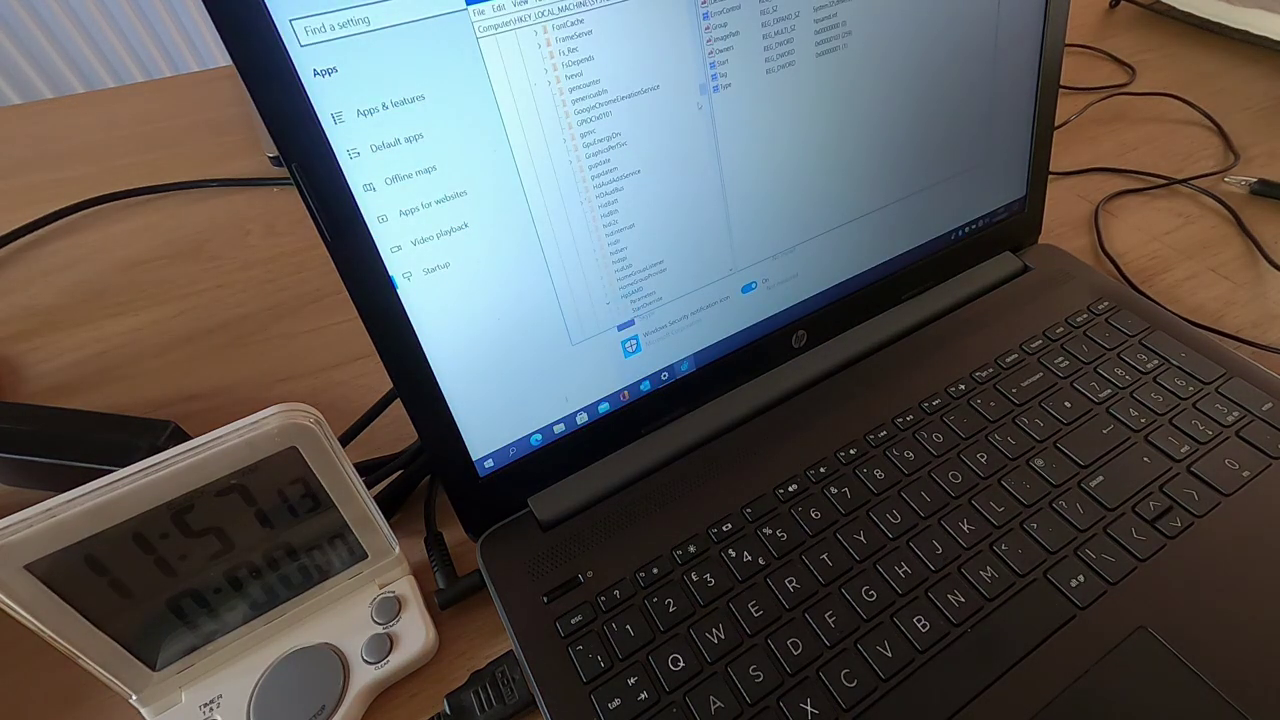
scroll(703, 90, up, 10)
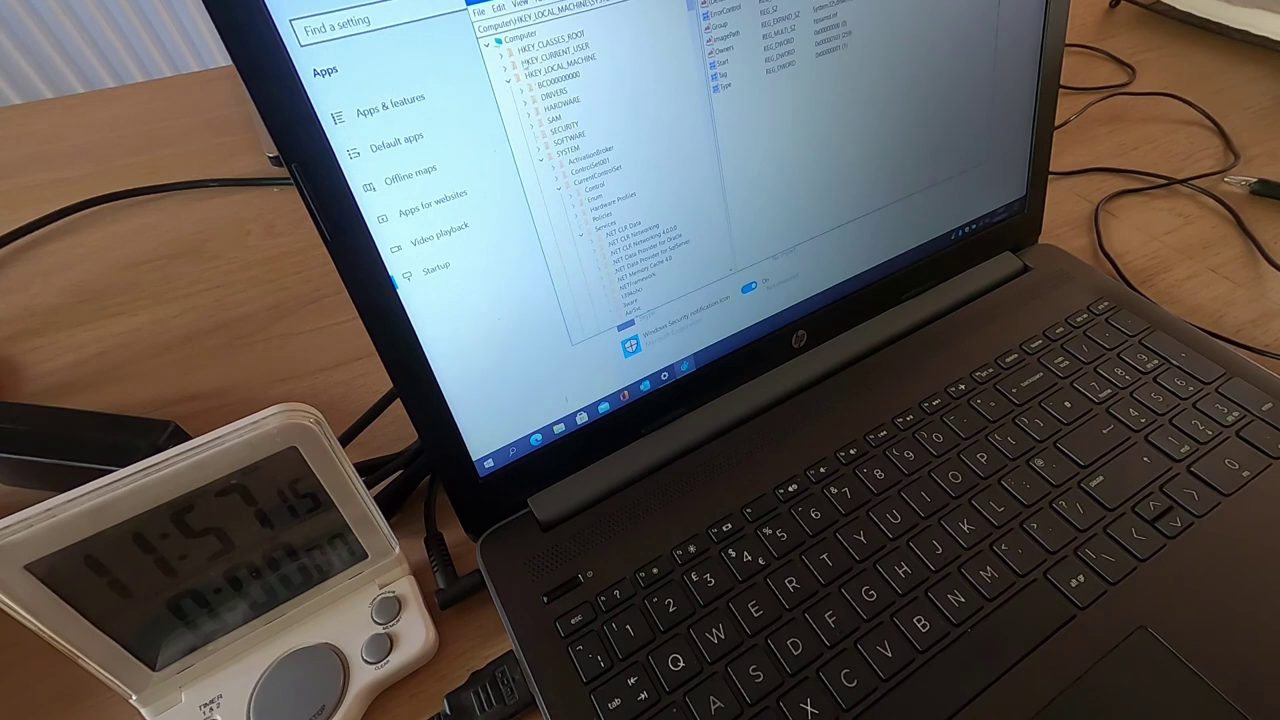
click(509, 79)
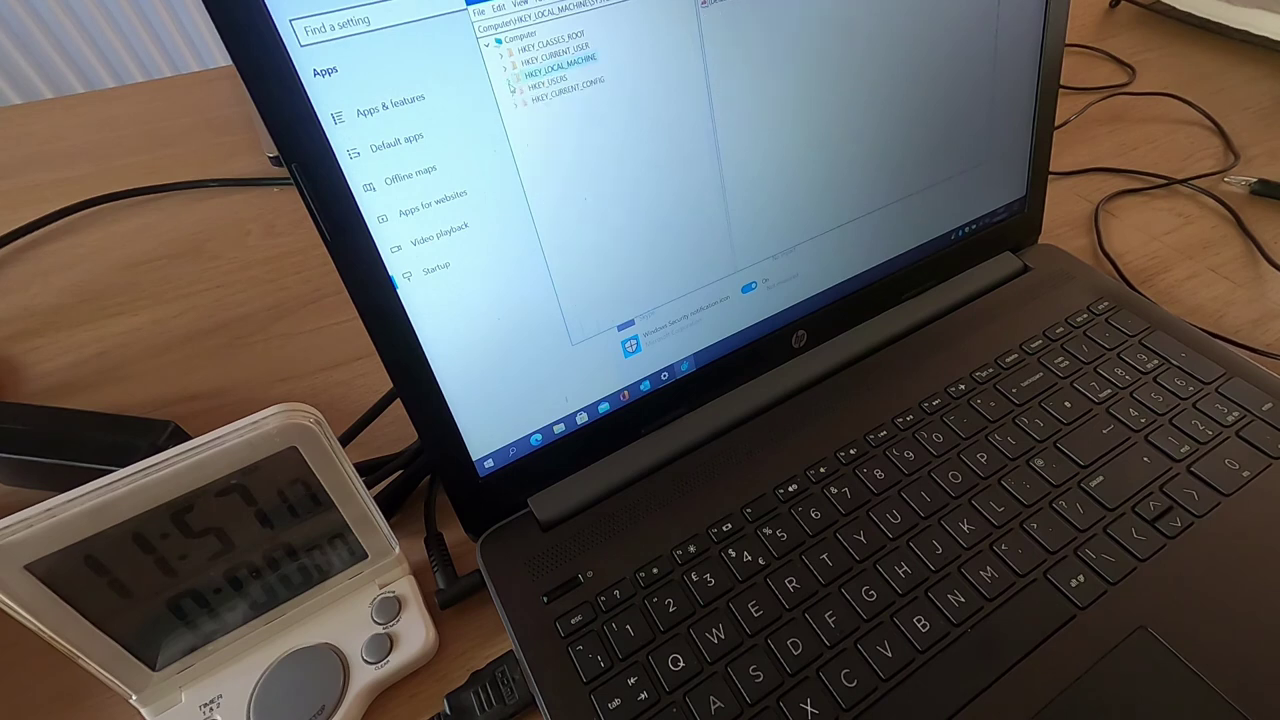
- Search the registry's keys, values and data for "hpseuhostlauncher"
click(498, 8)
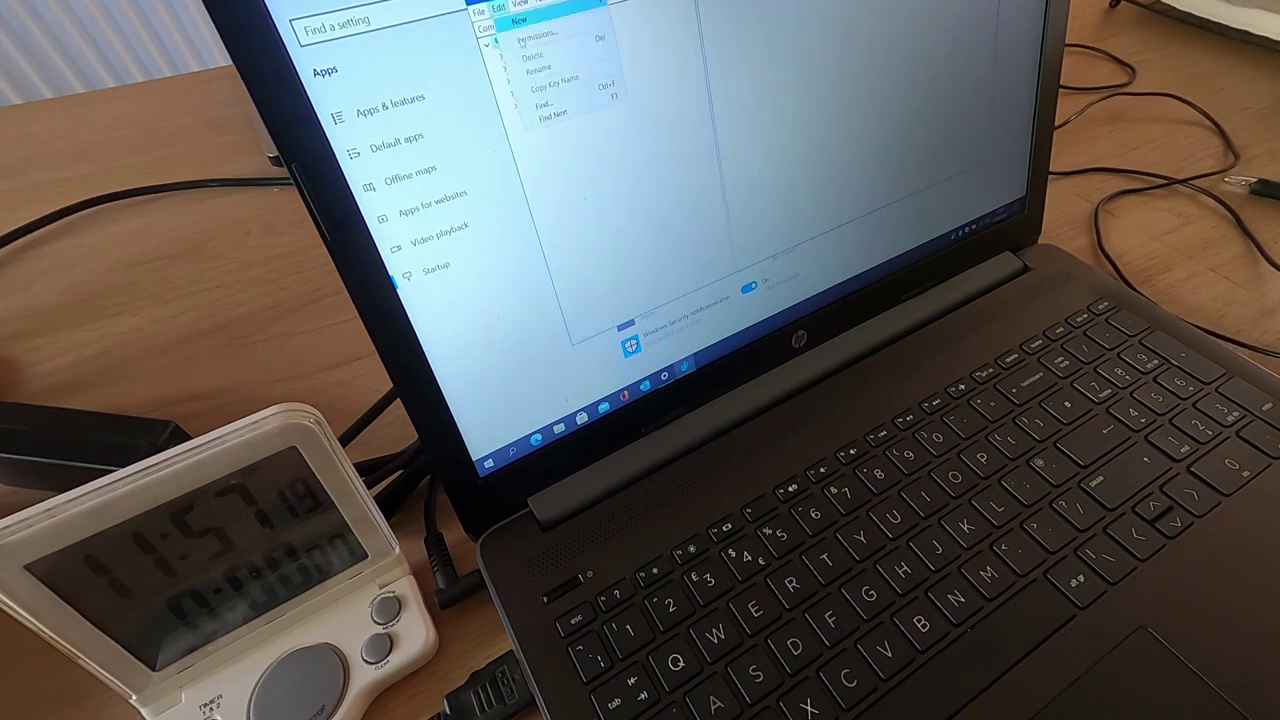
click(537, 100)
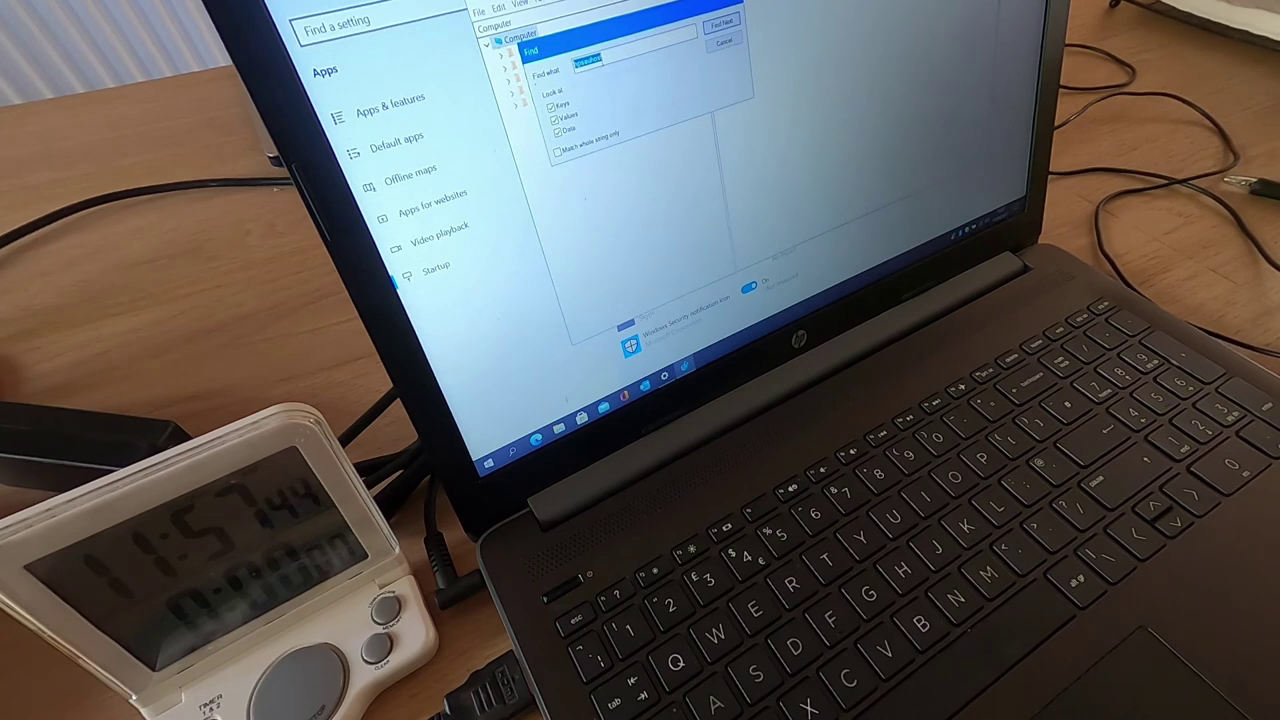
click(606, 59)
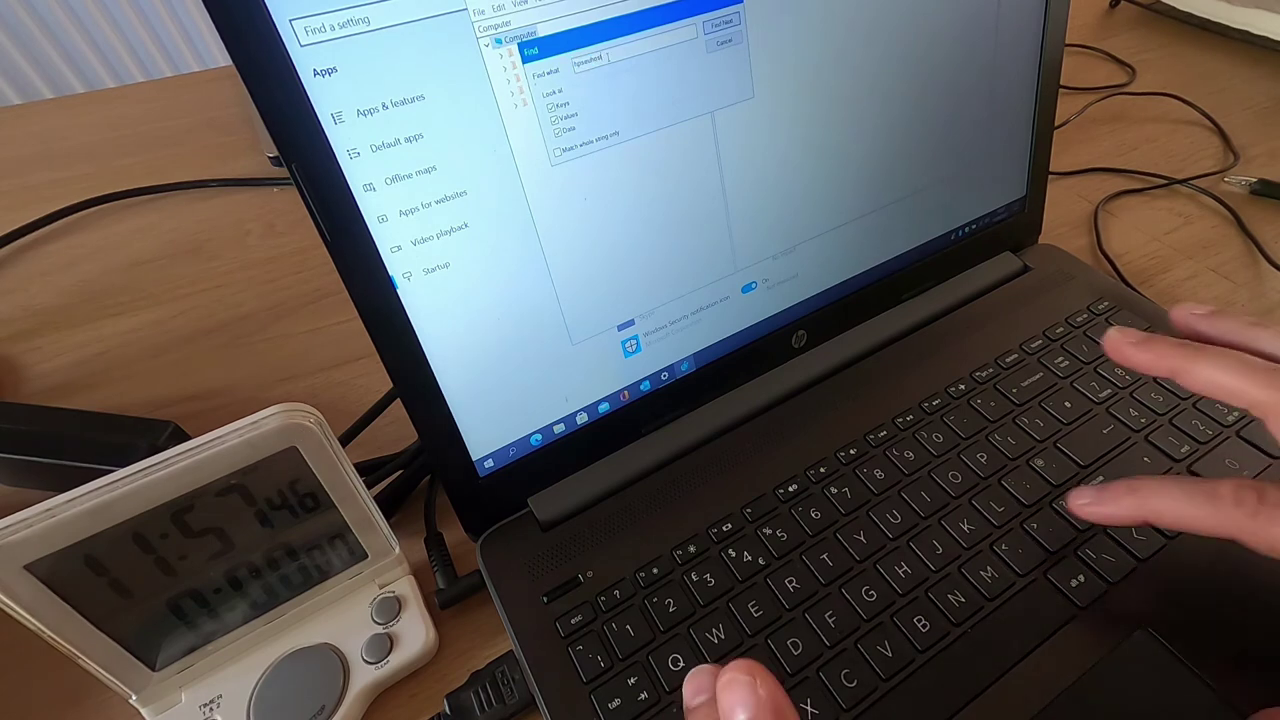
text(launcher)
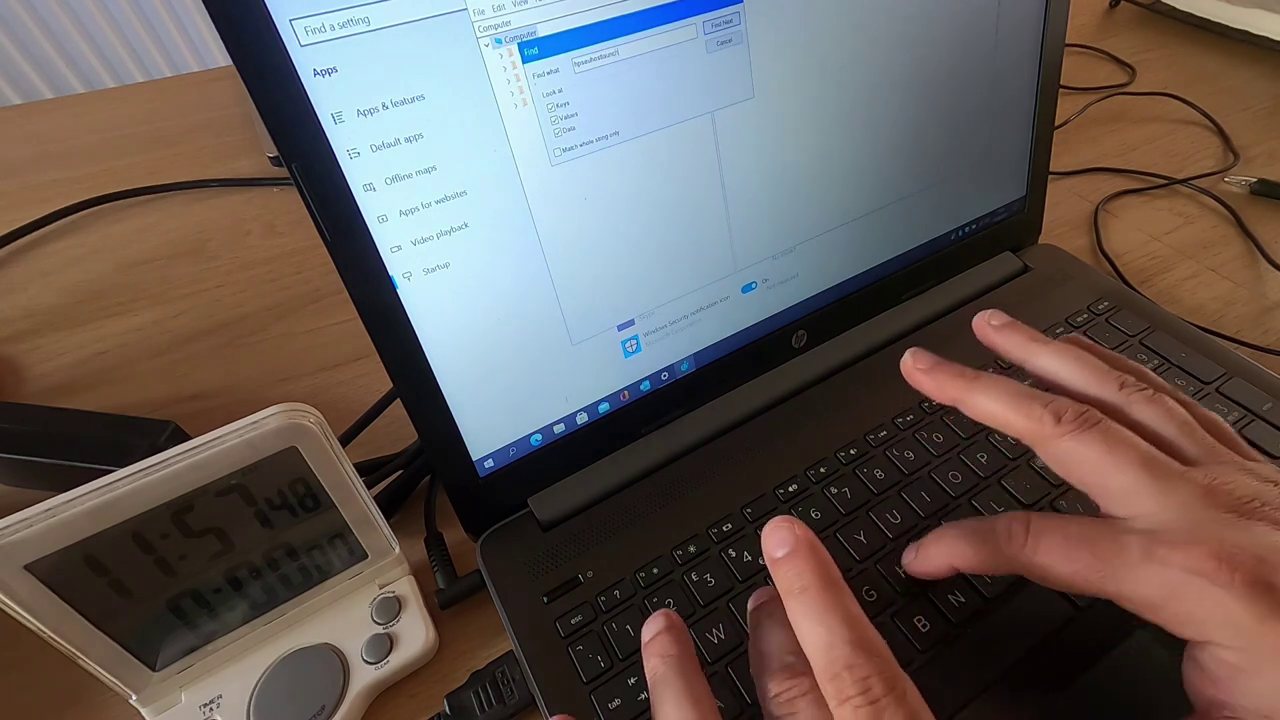
click(722, 22)
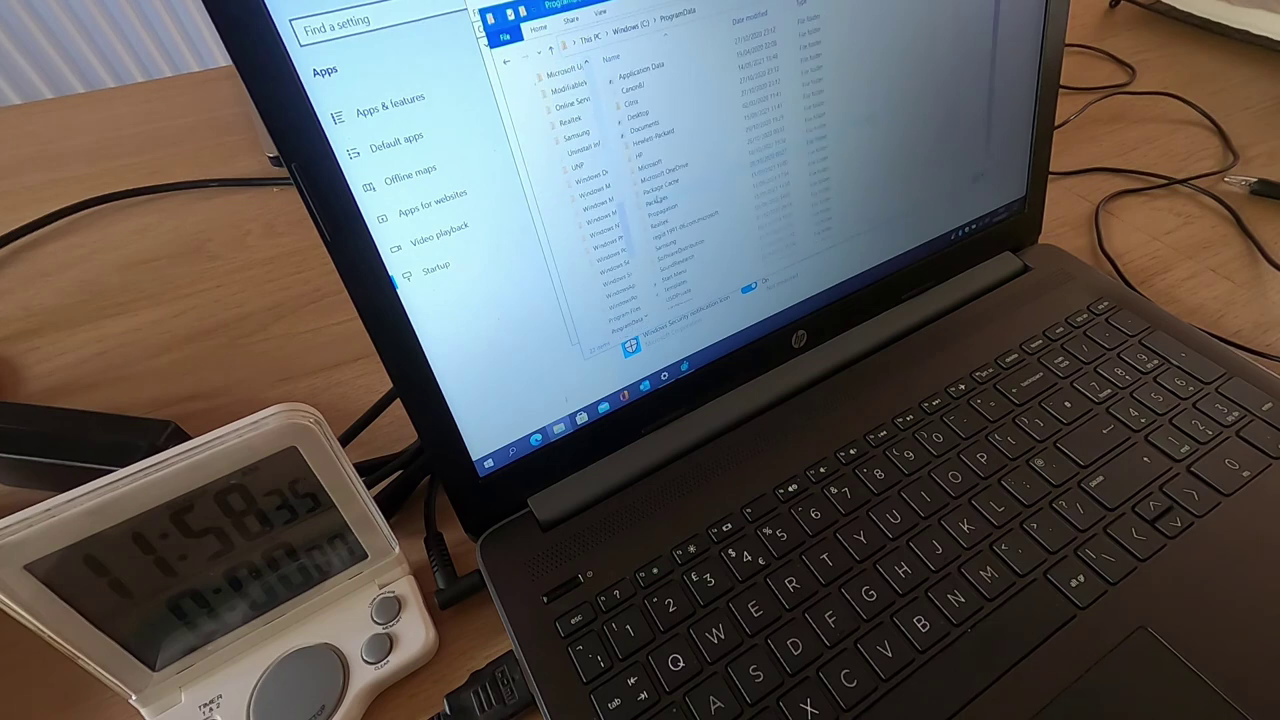
- Inspect the data files in the shared-service subfolder of the HP folder in ProgramData, and return to ProgramData
double_click(640, 158)
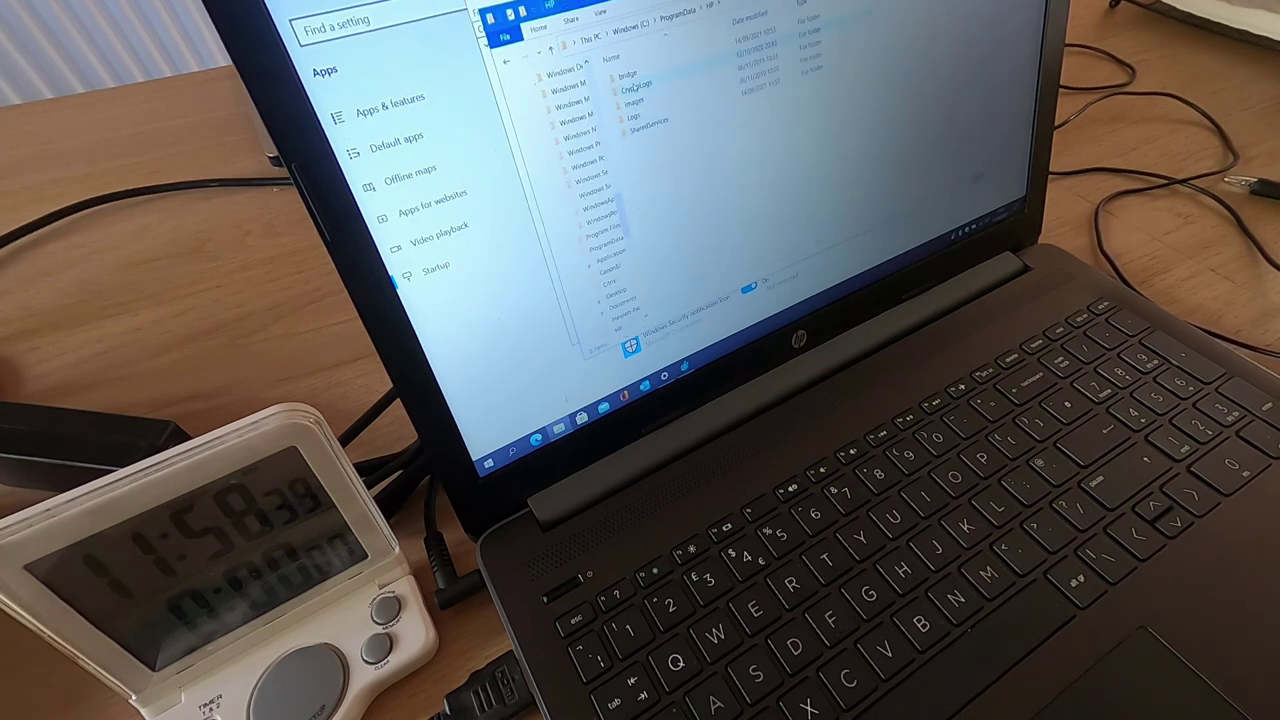
double_click(650, 121)
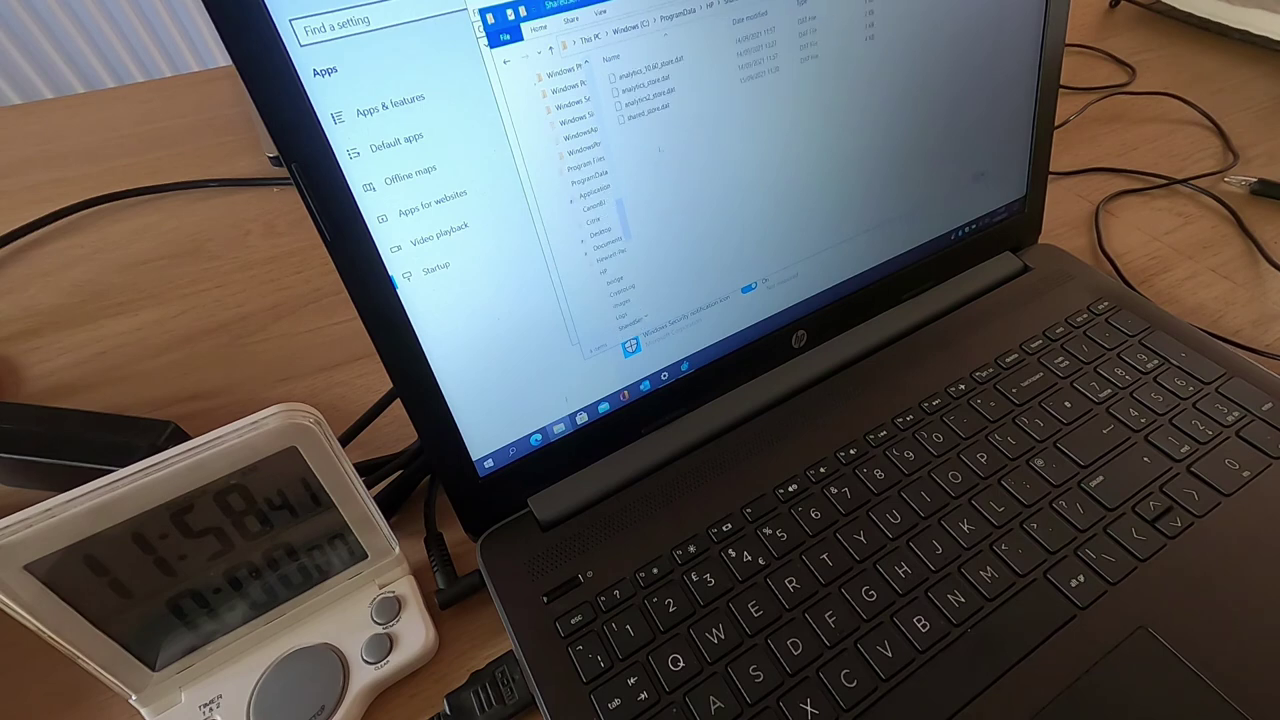
click(684, 15)
- Delete the HP folder from ProgramData, cancelling the access prompt and repeating the deletion
right_click(643, 157)
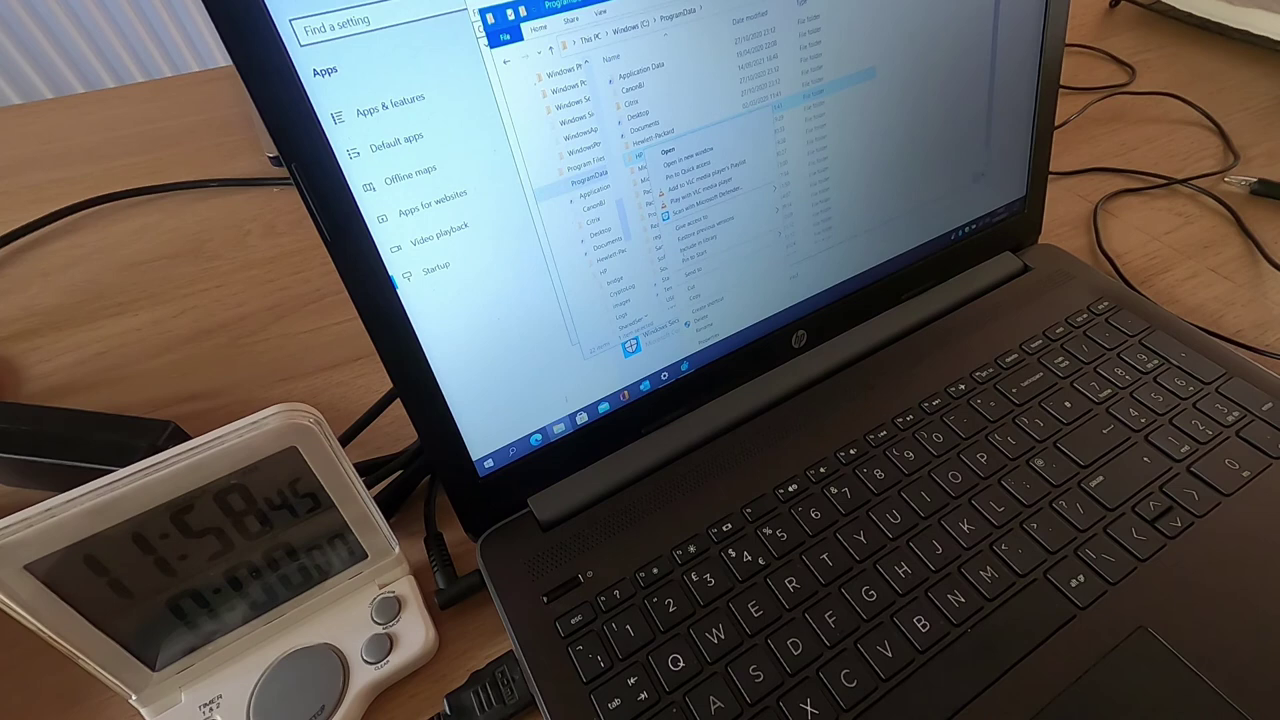
click(700, 318)
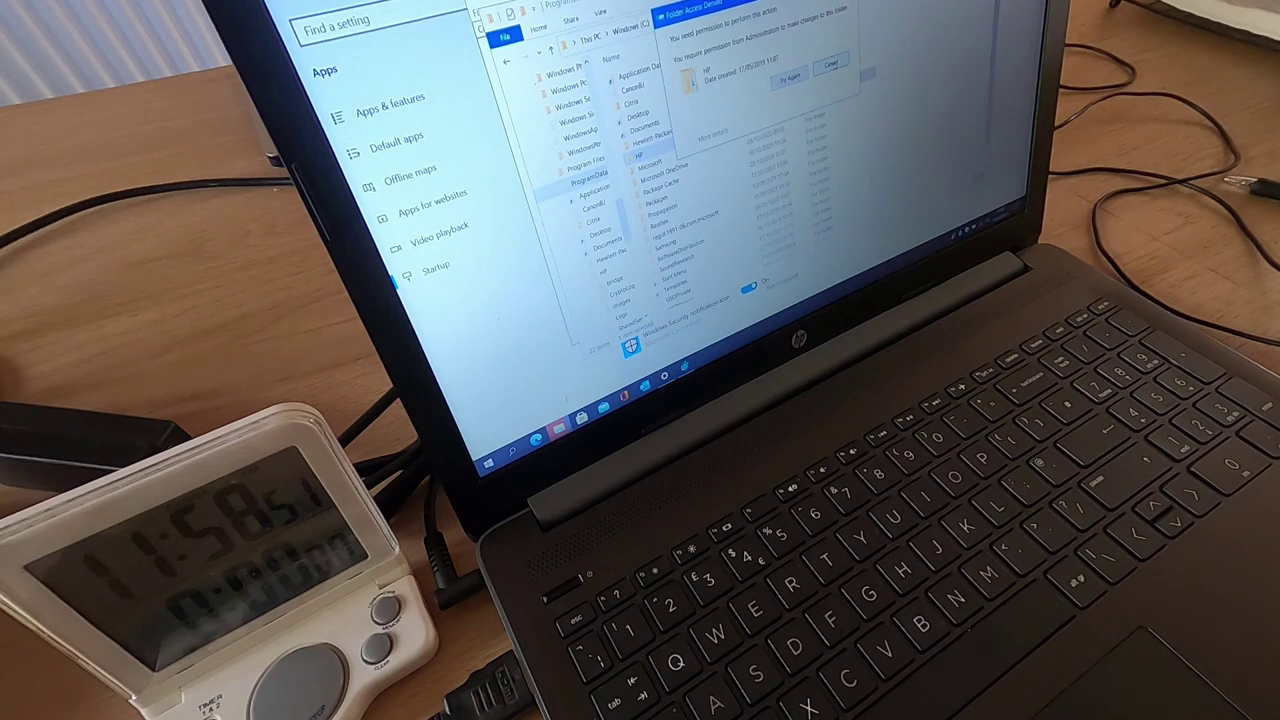
click(831, 64)
right_click(650, 155)
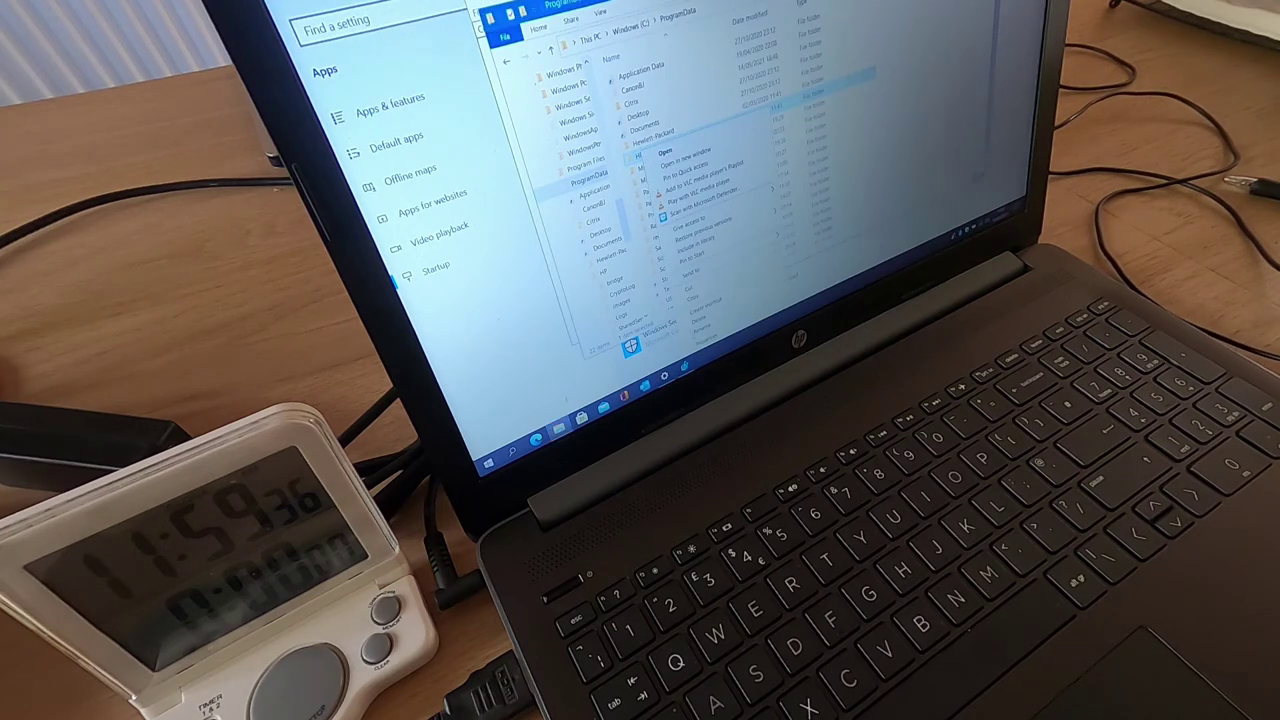
click(699, 318)
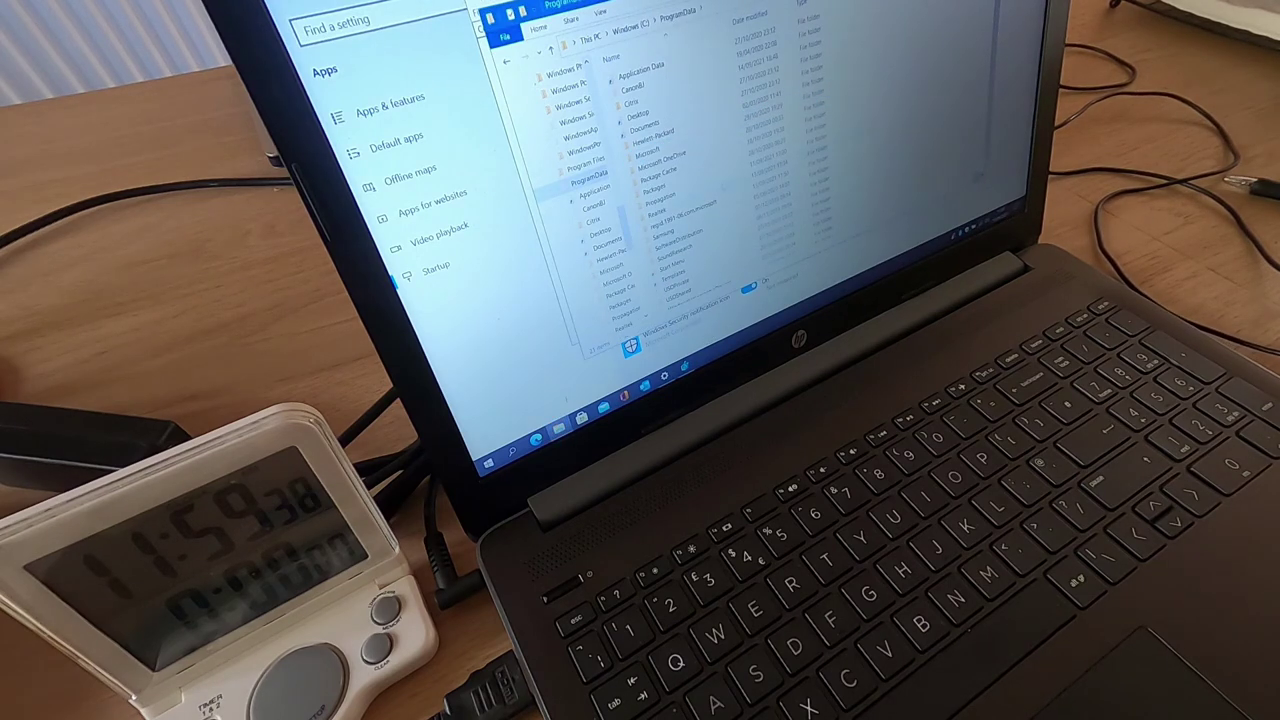
- Check the contents of the Hewlett-Packard folder in ProgramData, delete the folder and return to the Registry Editor
double_click(663, 137)
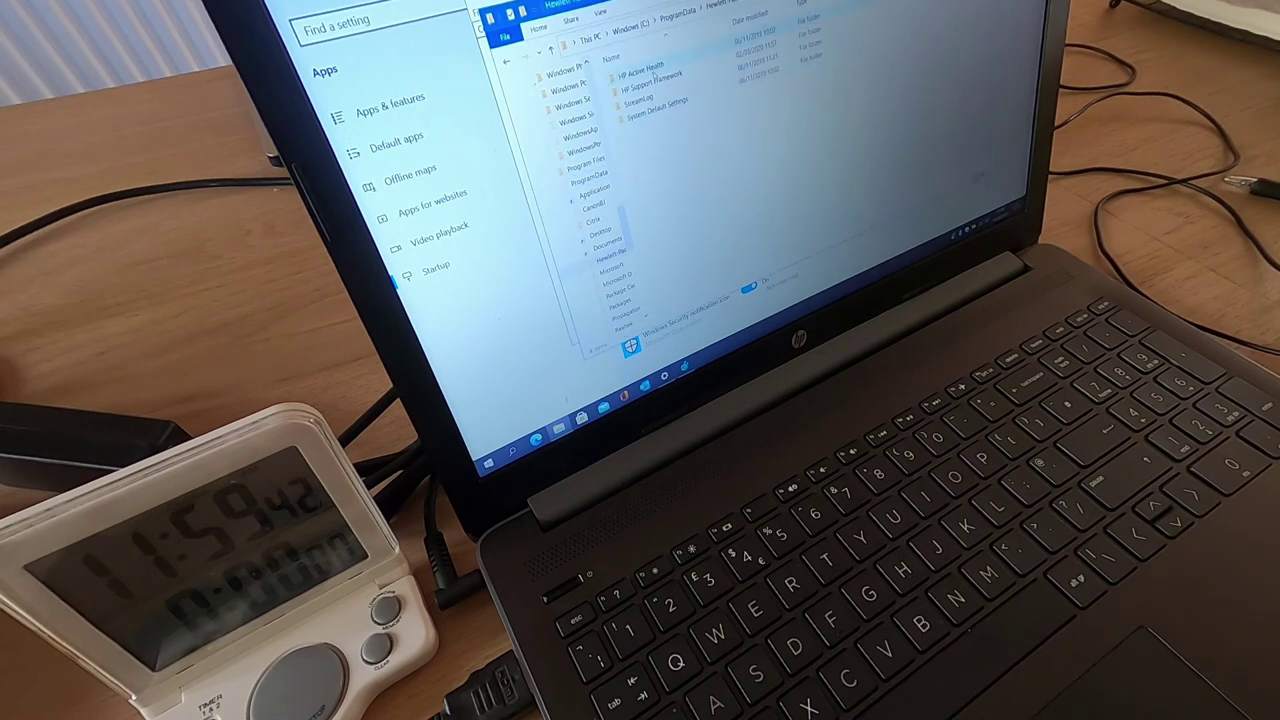
click(678, 21)
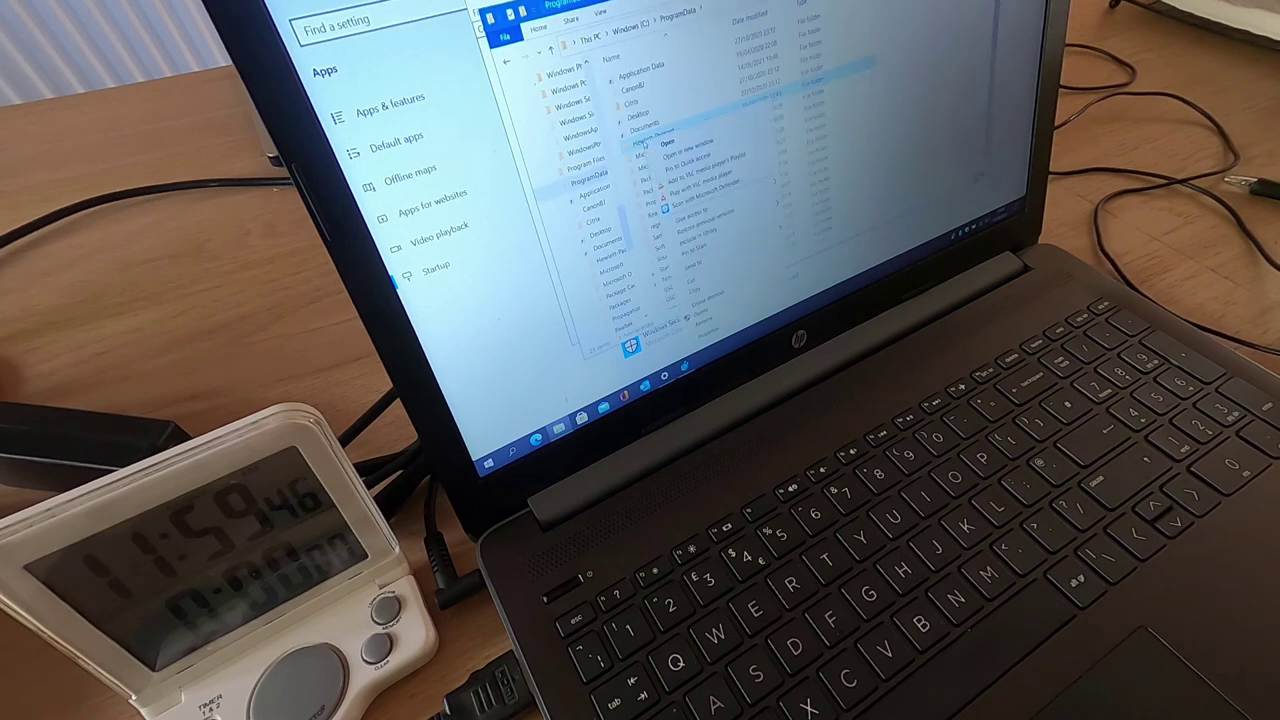
key(Delete)
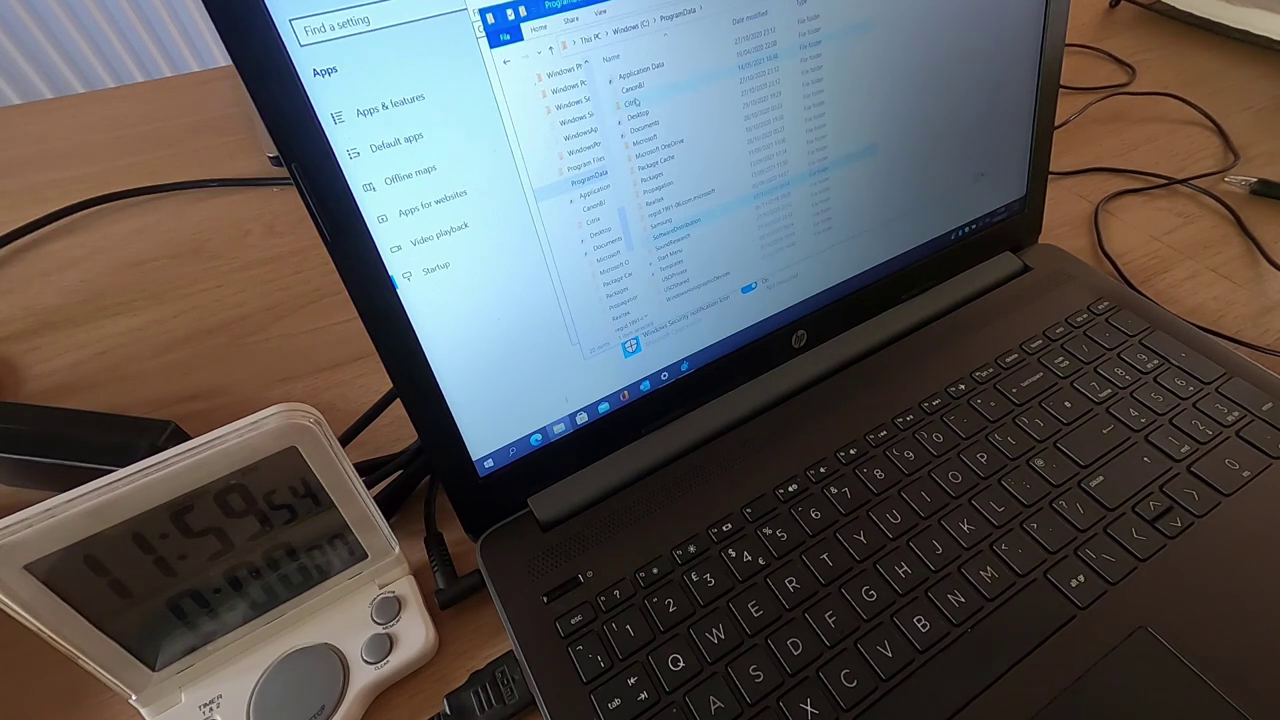
click(626, 30)
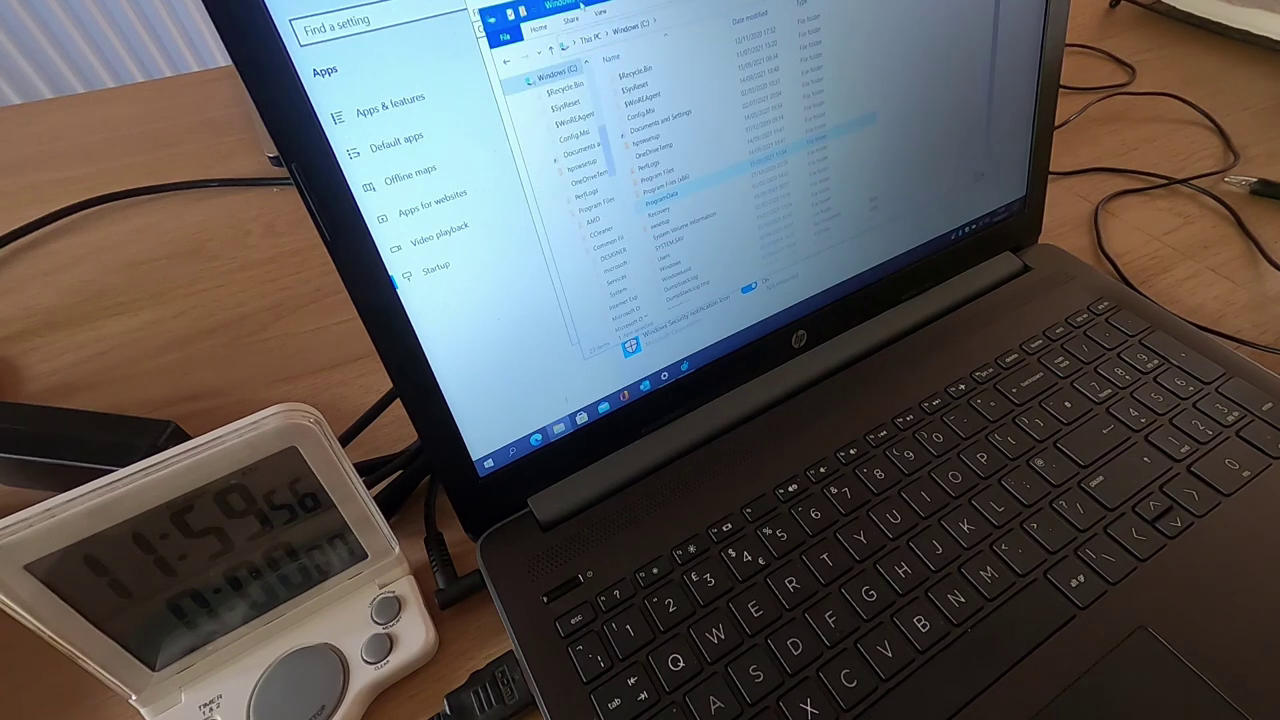
key(alt+Tab)
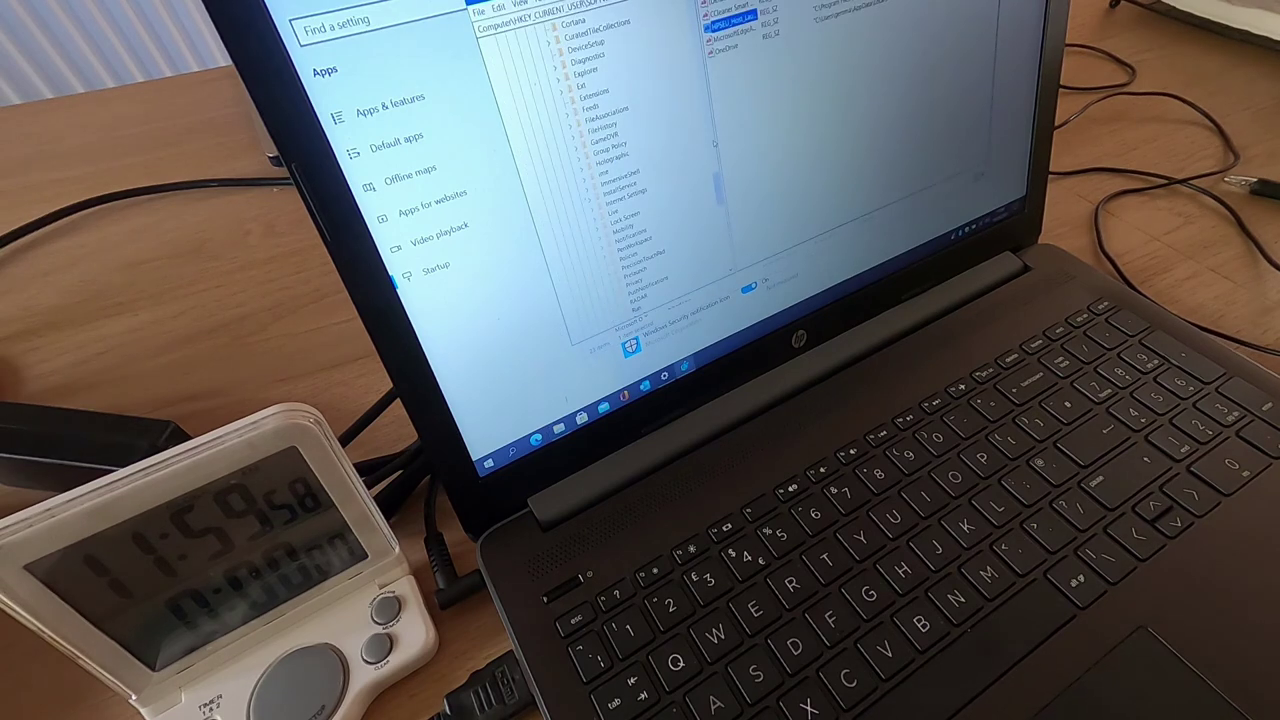
- Switch from the Registry Editor to File Explorer and open the SYSTEM.SAV folder on the Windows (C:) drive
click(720, 24)
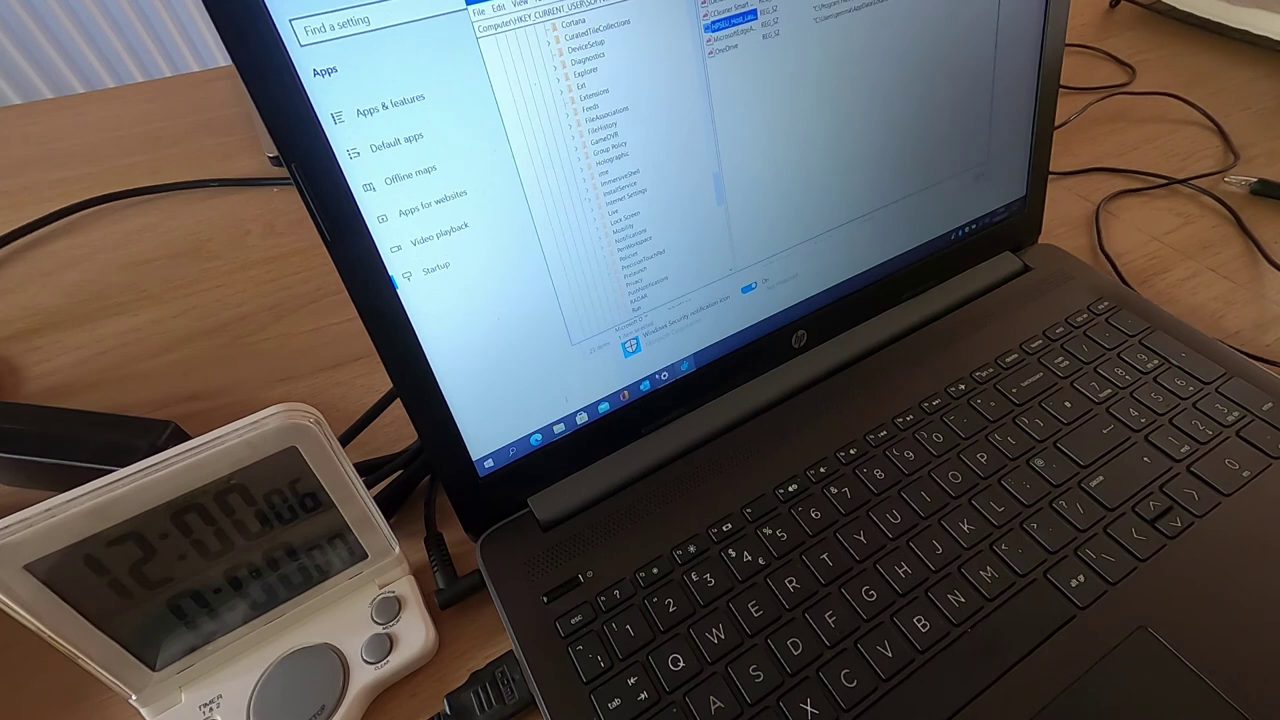
click(558, 428)
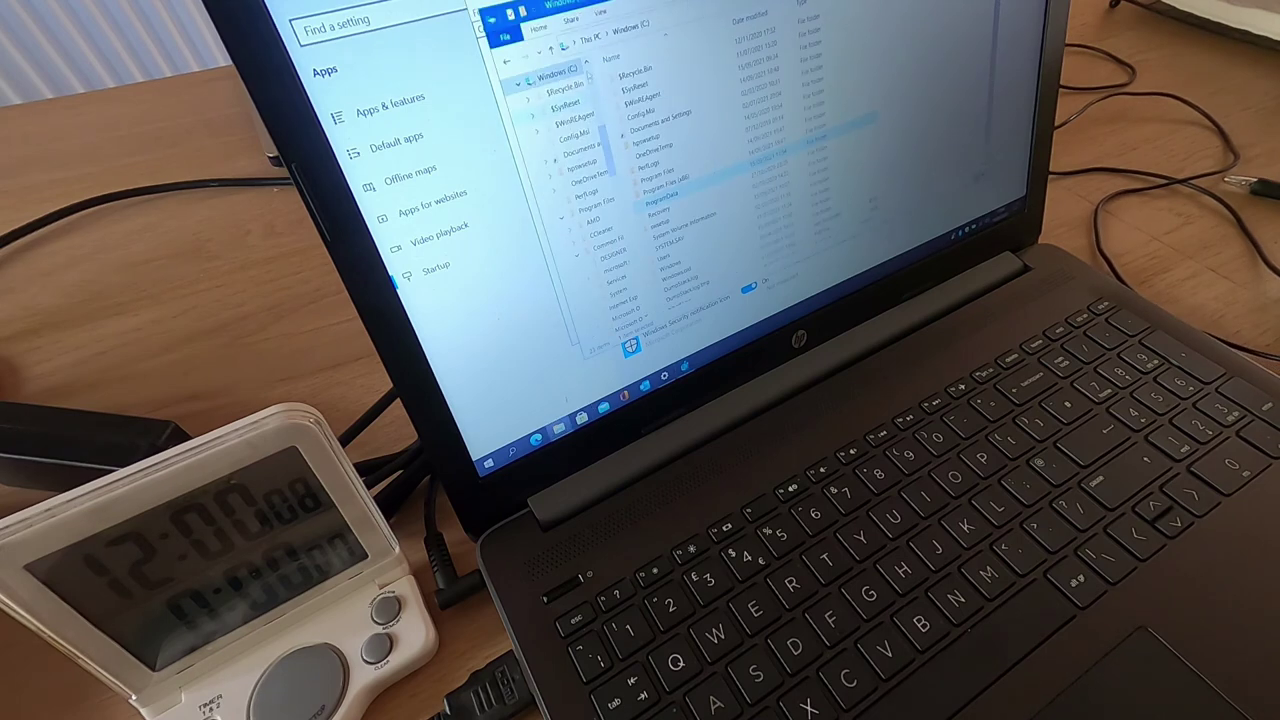
click(590, 38)
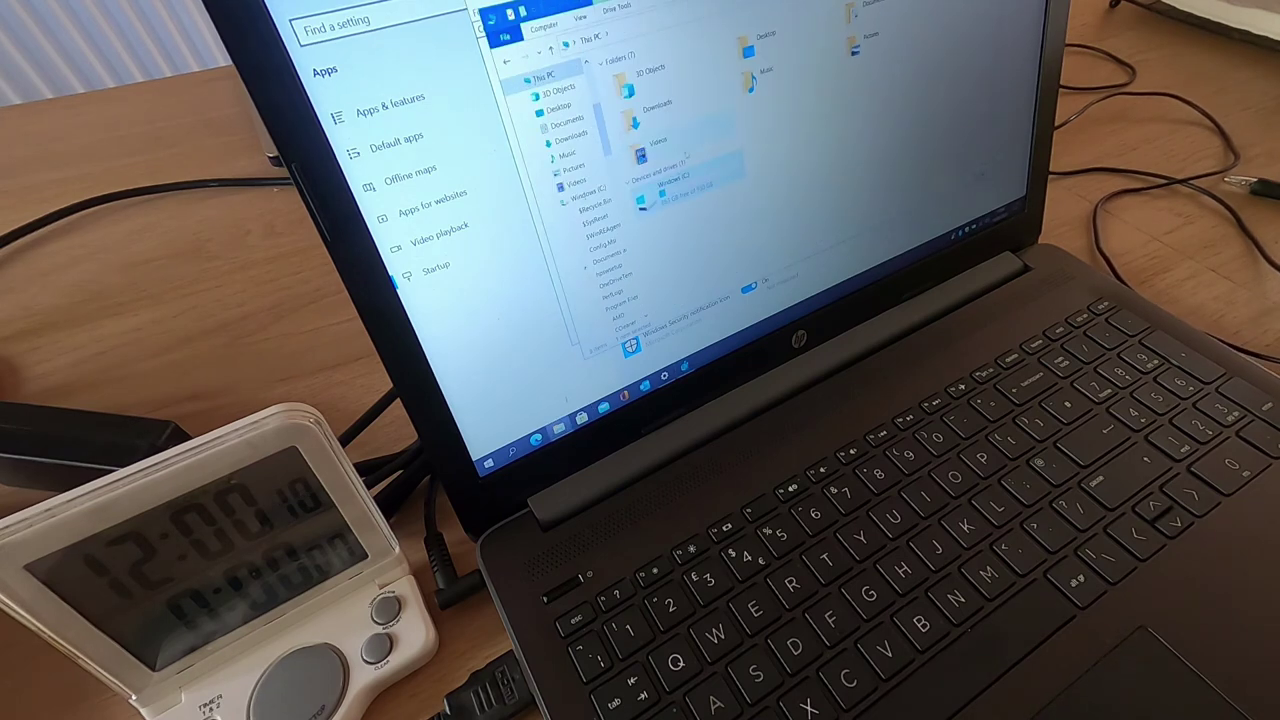
double_click(676, 190)
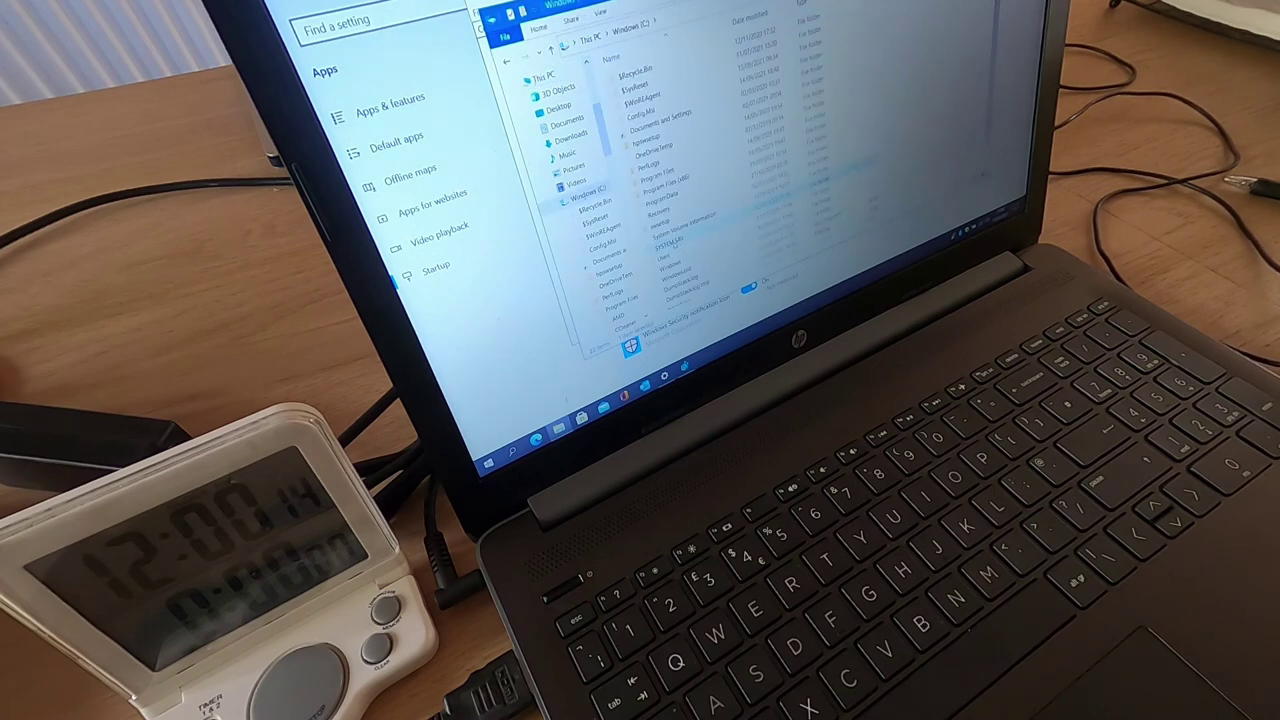
double_click(668, 241)
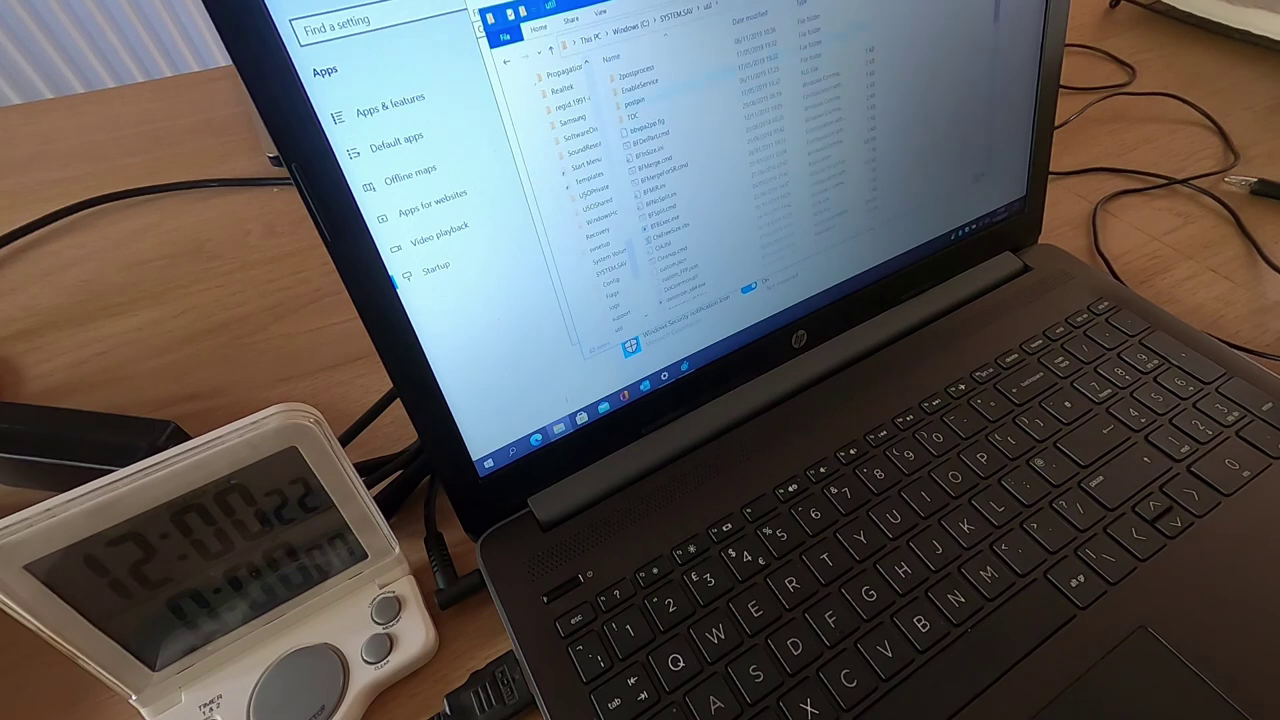
- Look through the files in SYSTEM.SAV's util folder, check its logs folder, and return to the Windows (C:) drive
double_click(650, 128)
scroll(717, 219, down, 4)
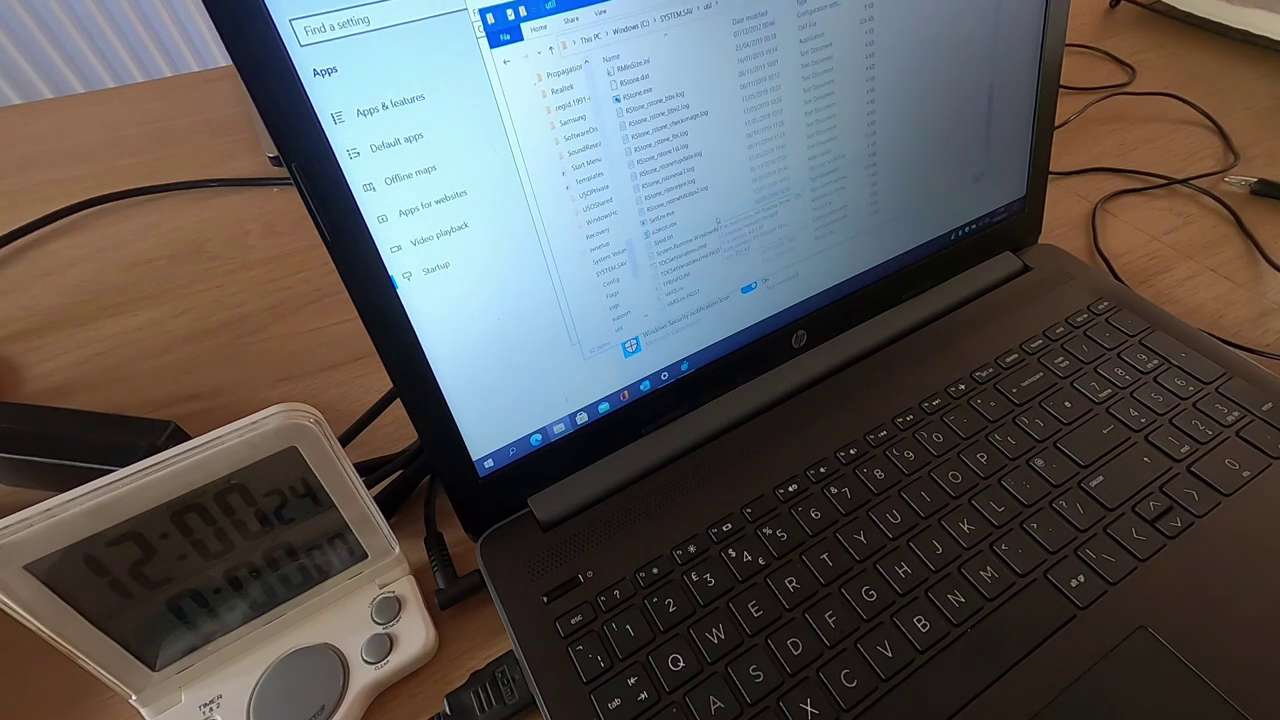
scroll(717, 219, up, 4)
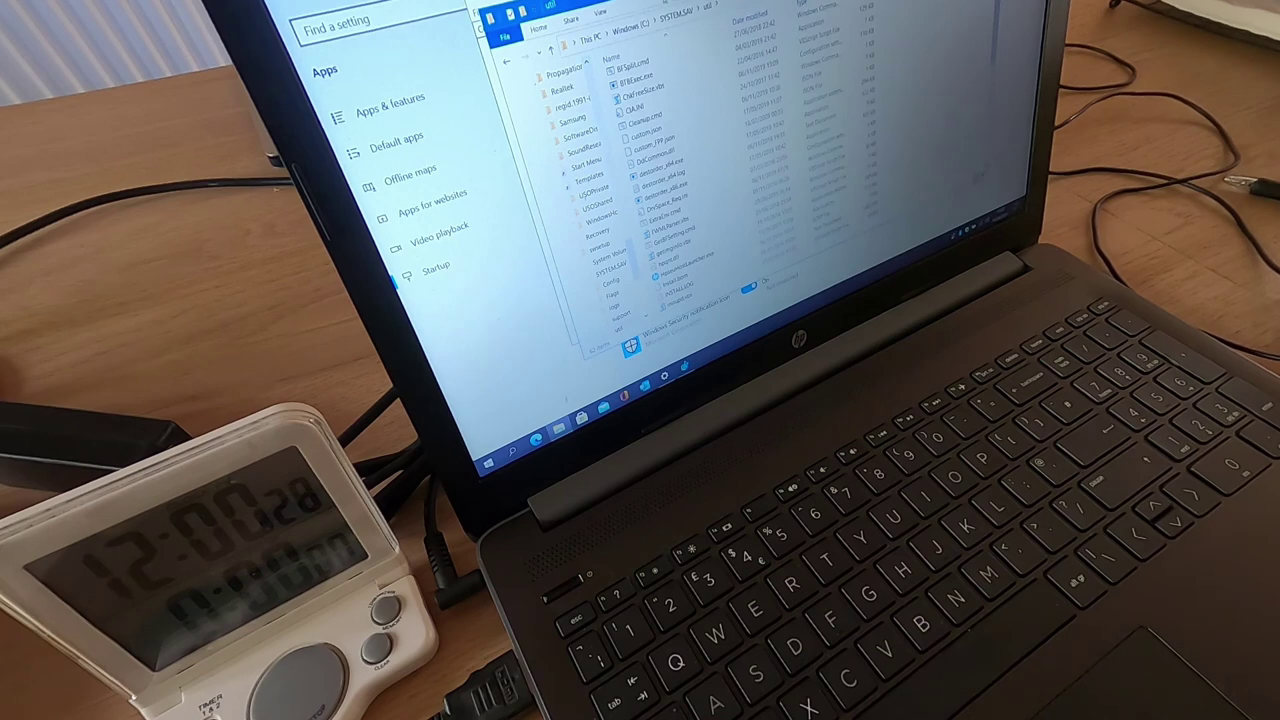
click(680, 20)
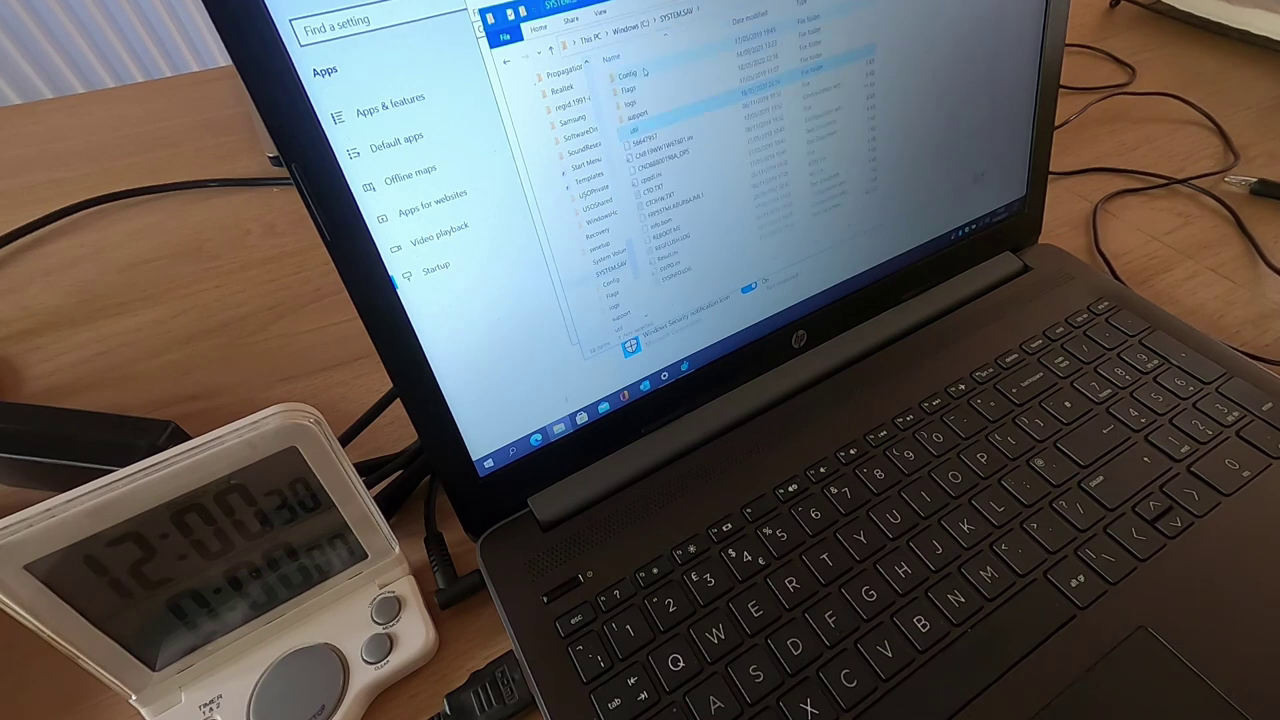
double_click(636, 104)
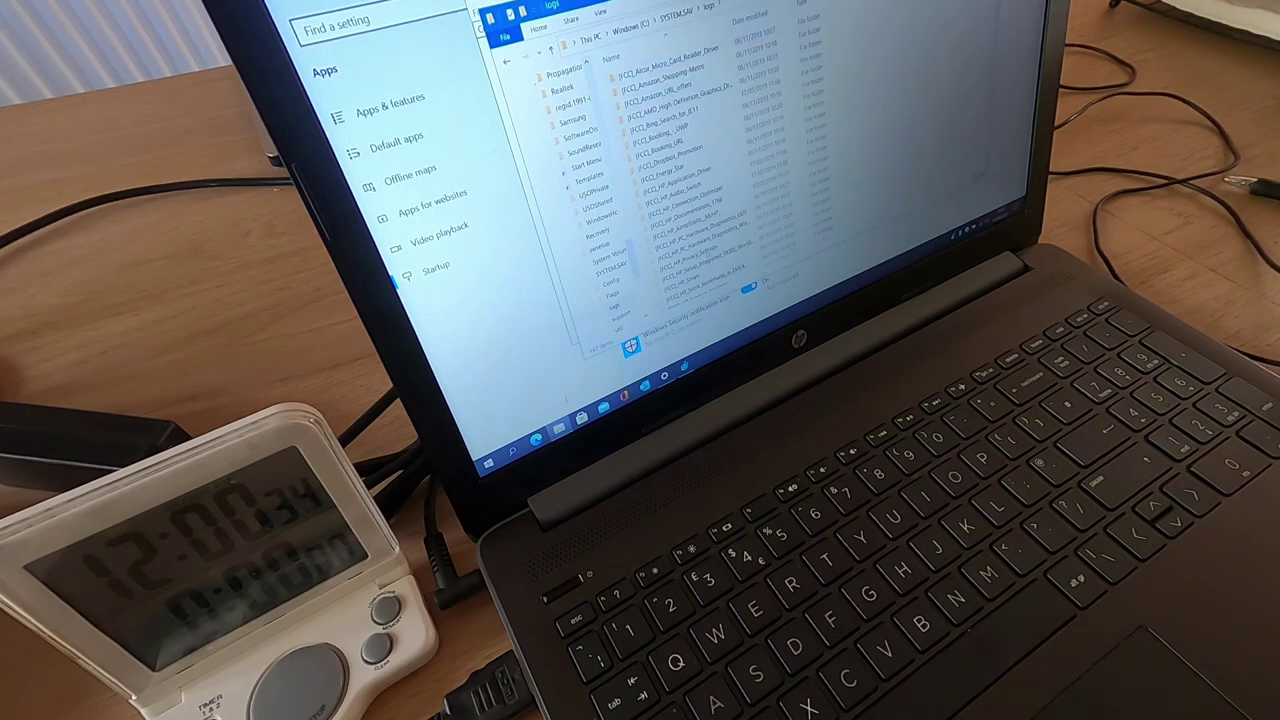
click(632, 26)
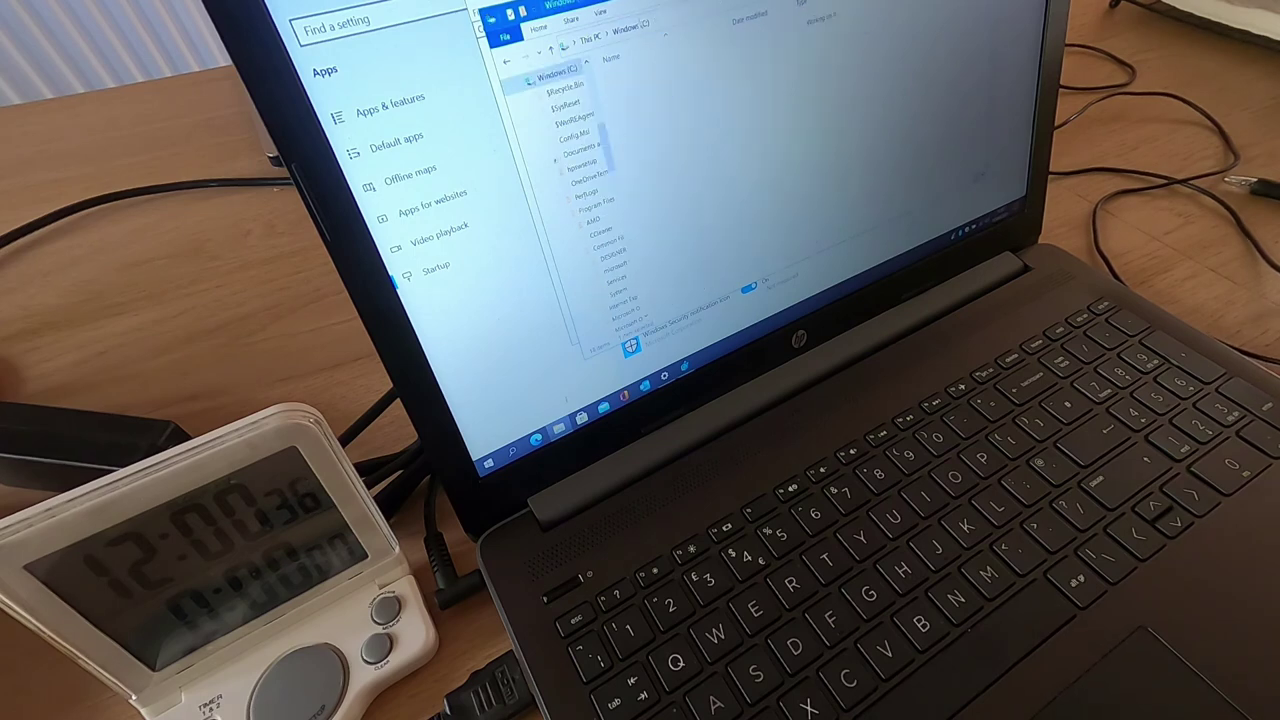
- Switch back to the Registry Editor and delete the selected HPSEU_Host_Launcher startup value
key(alt+Tab)
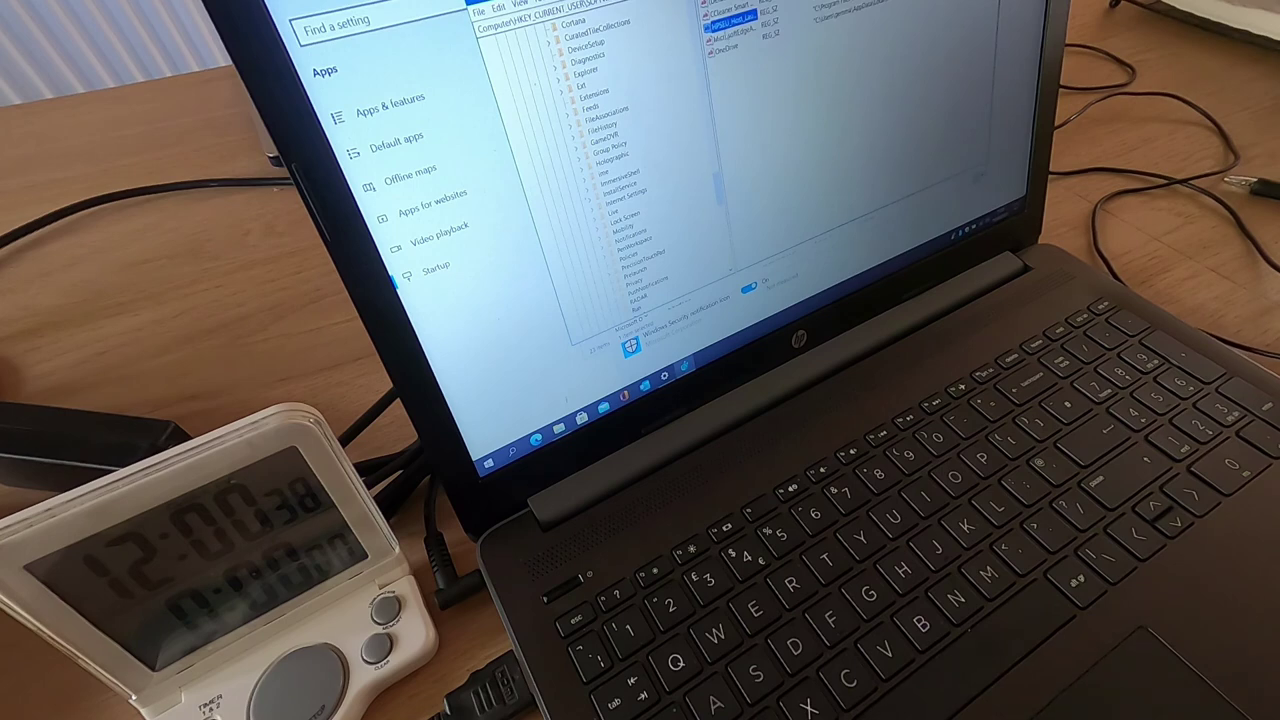
right_click(728, 22)
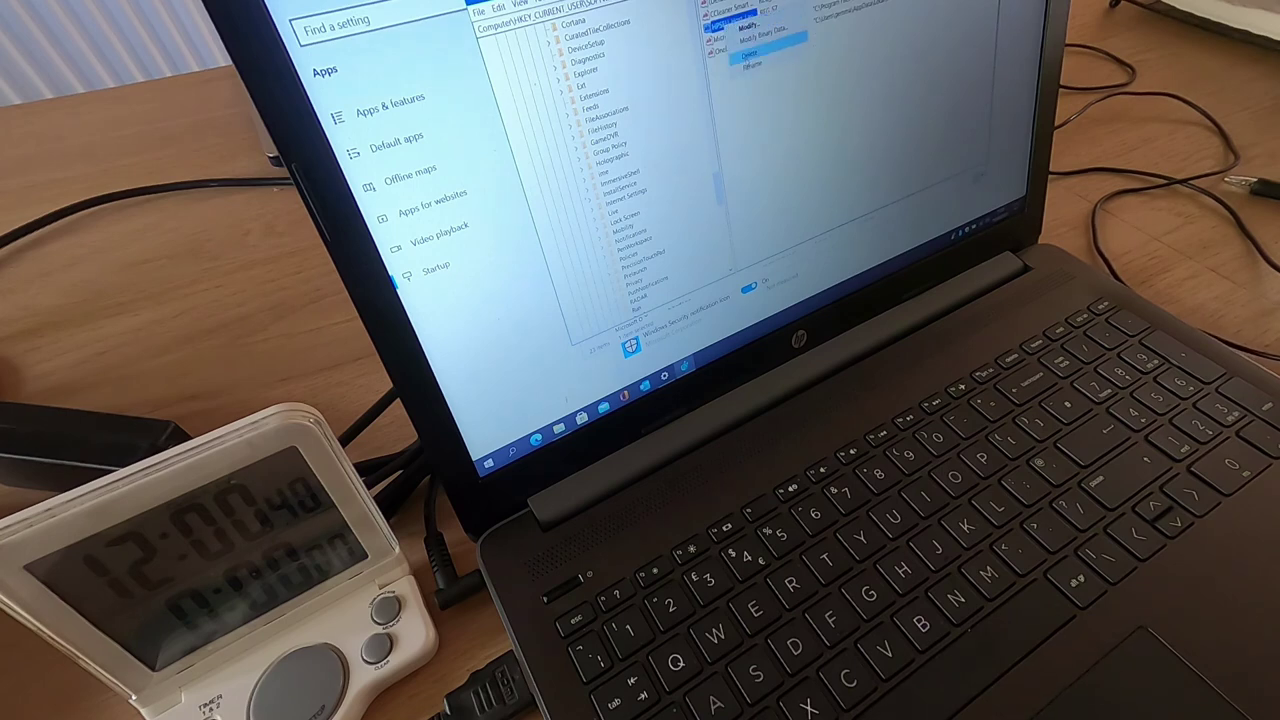
click(748, 55)
click(831, 99)
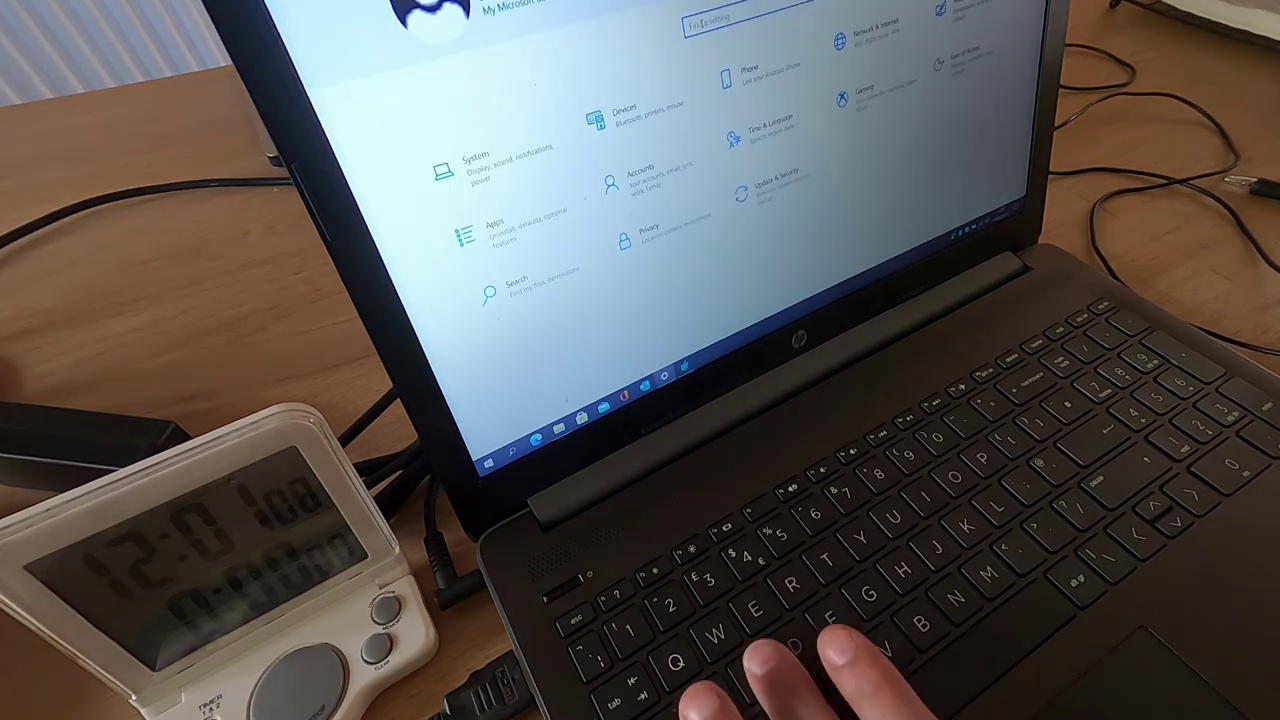
- Search Windows Settings for "startup" and open Startup Apps to check the startup list
text(startup)
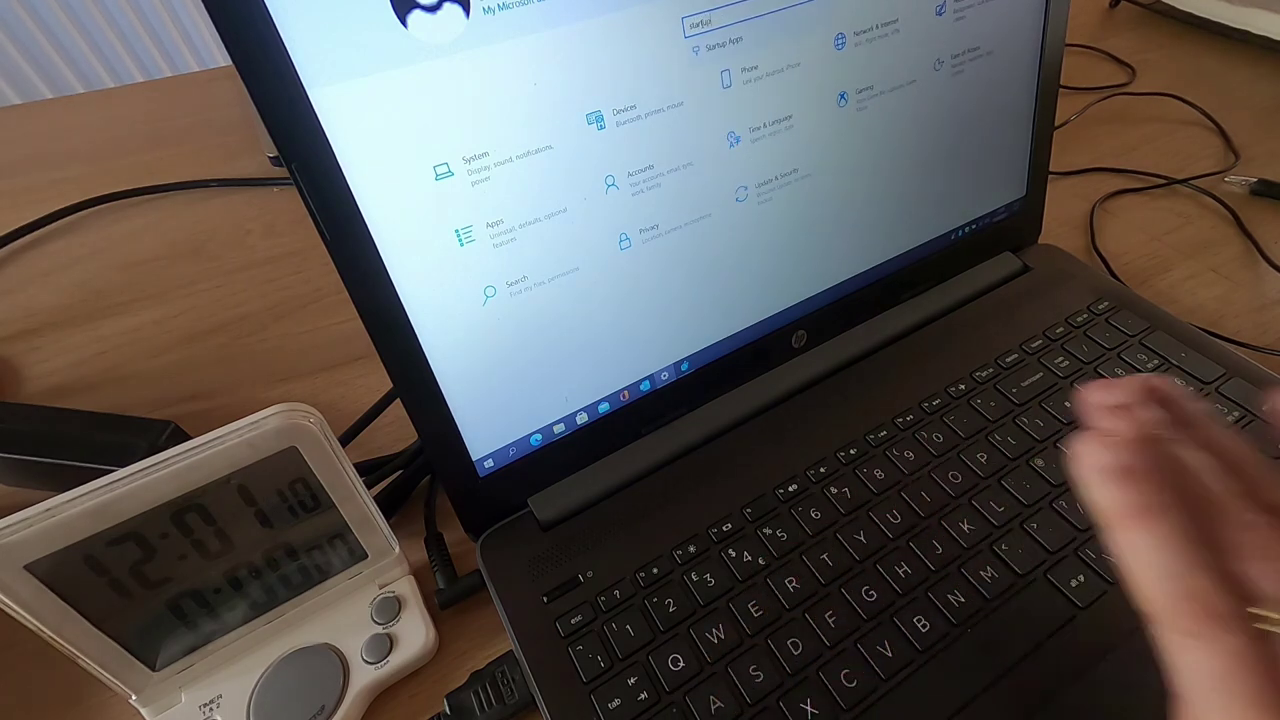
key(Return)
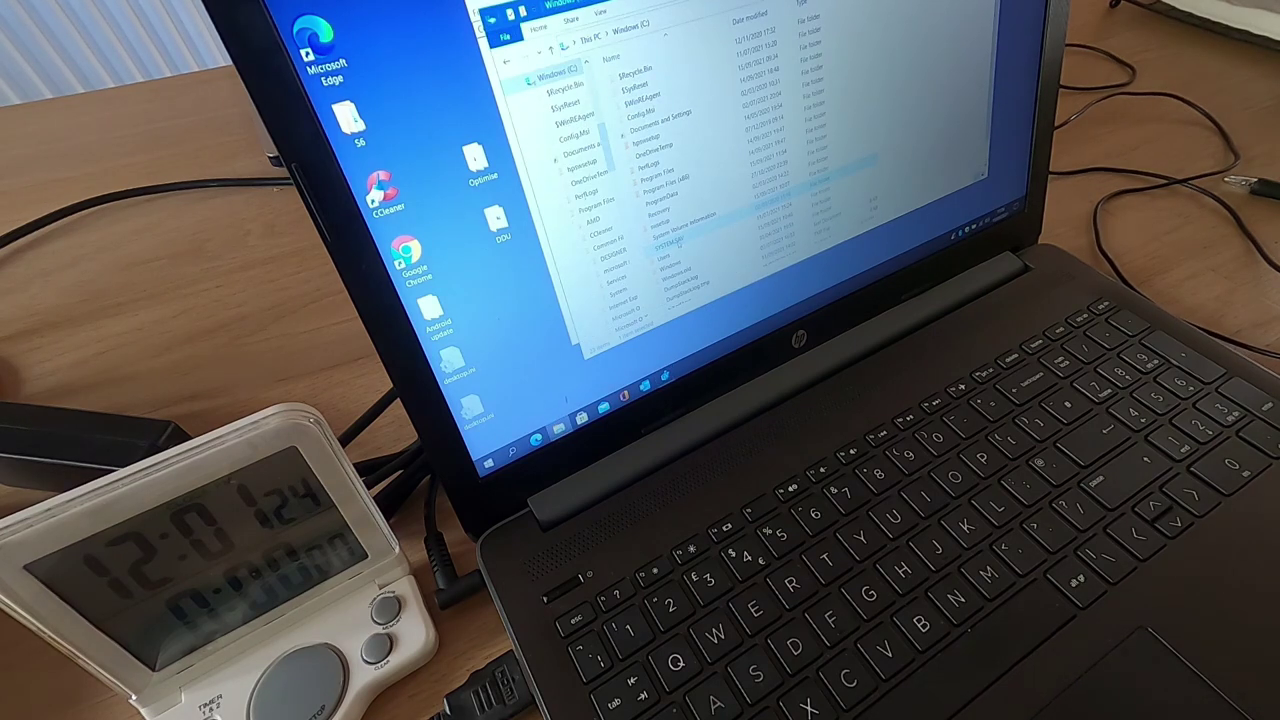
- Check the support subfolder inside SYSTEM.SAV on drive C, and leave the folder
double_click(668, 241)
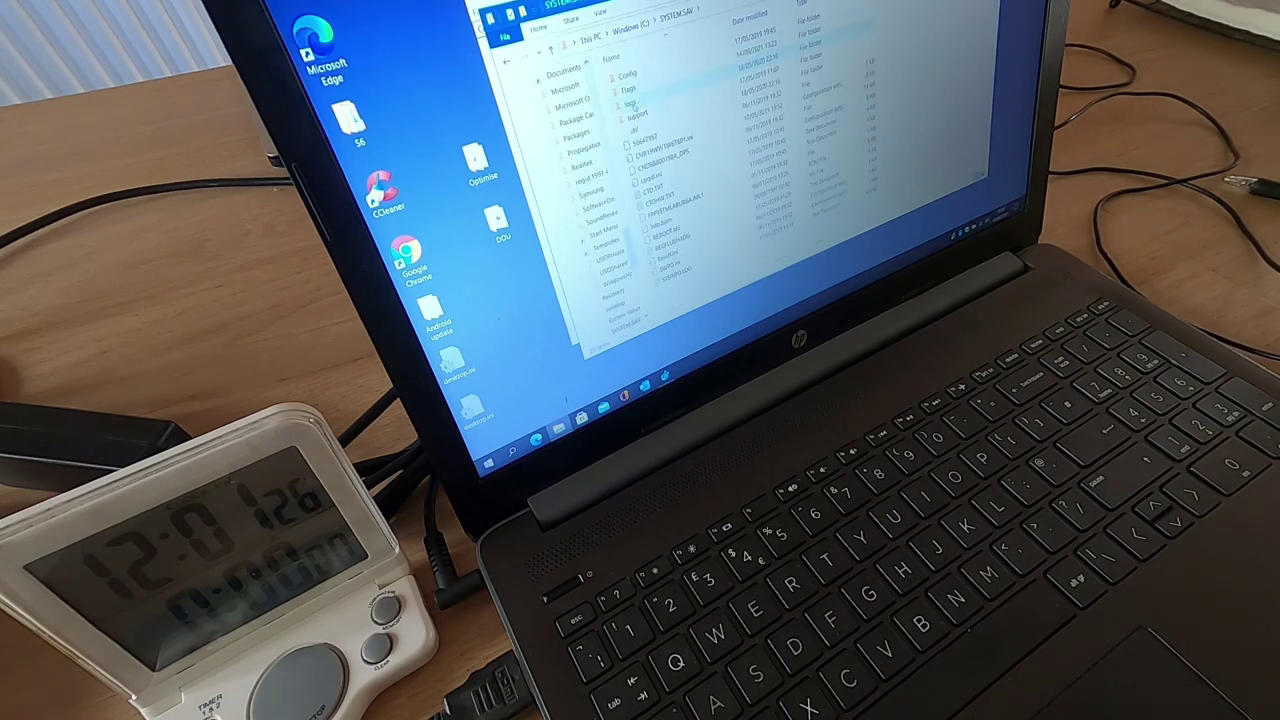
double_click(638, 114)
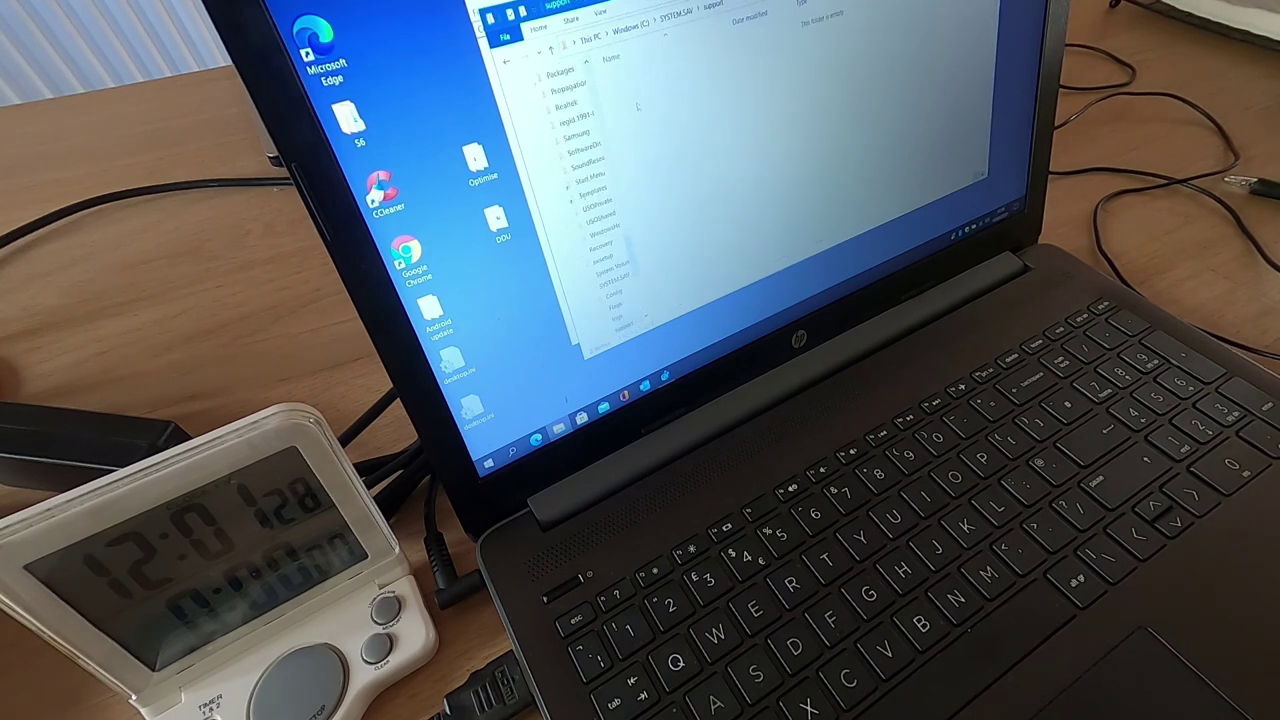
click(633, 35)
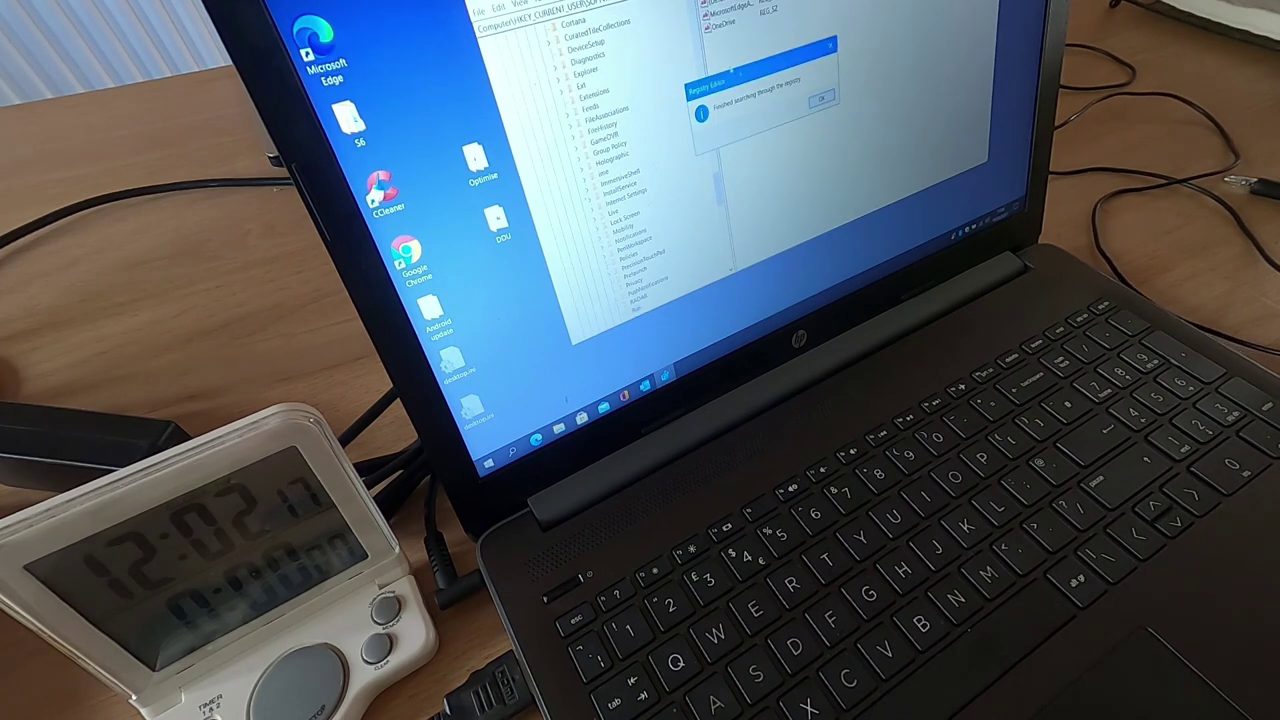
- Dismiss the registry search message and close the Registry Editor
key(Return)
key(alt+F4)
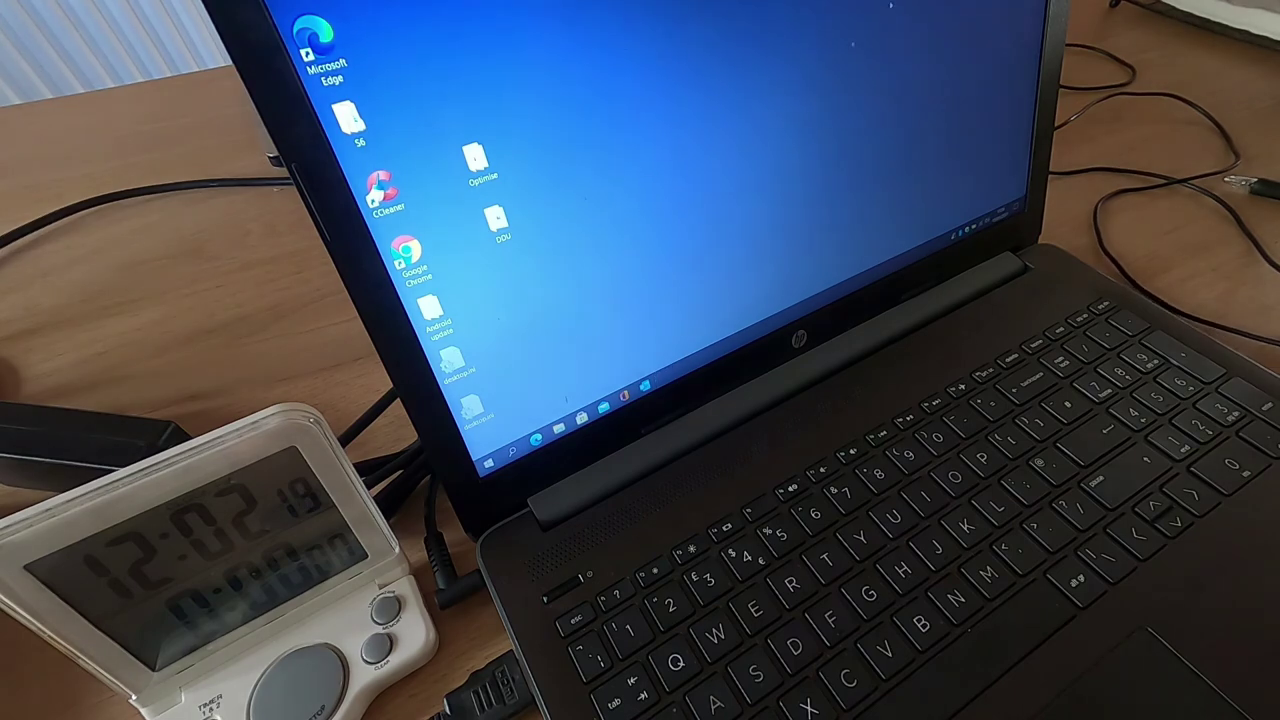